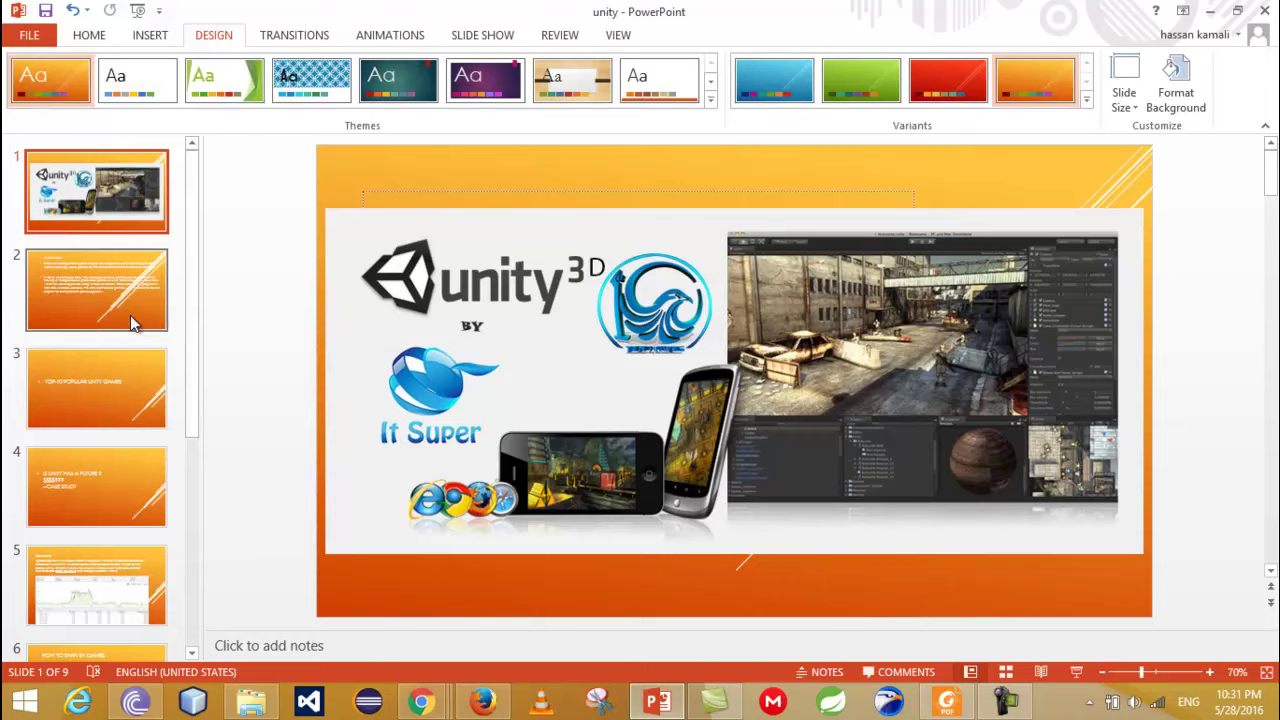
Step: Start the slide show and advance to the Introduction slide on Unity as a cross-platform engine
left_click(1077, 672)
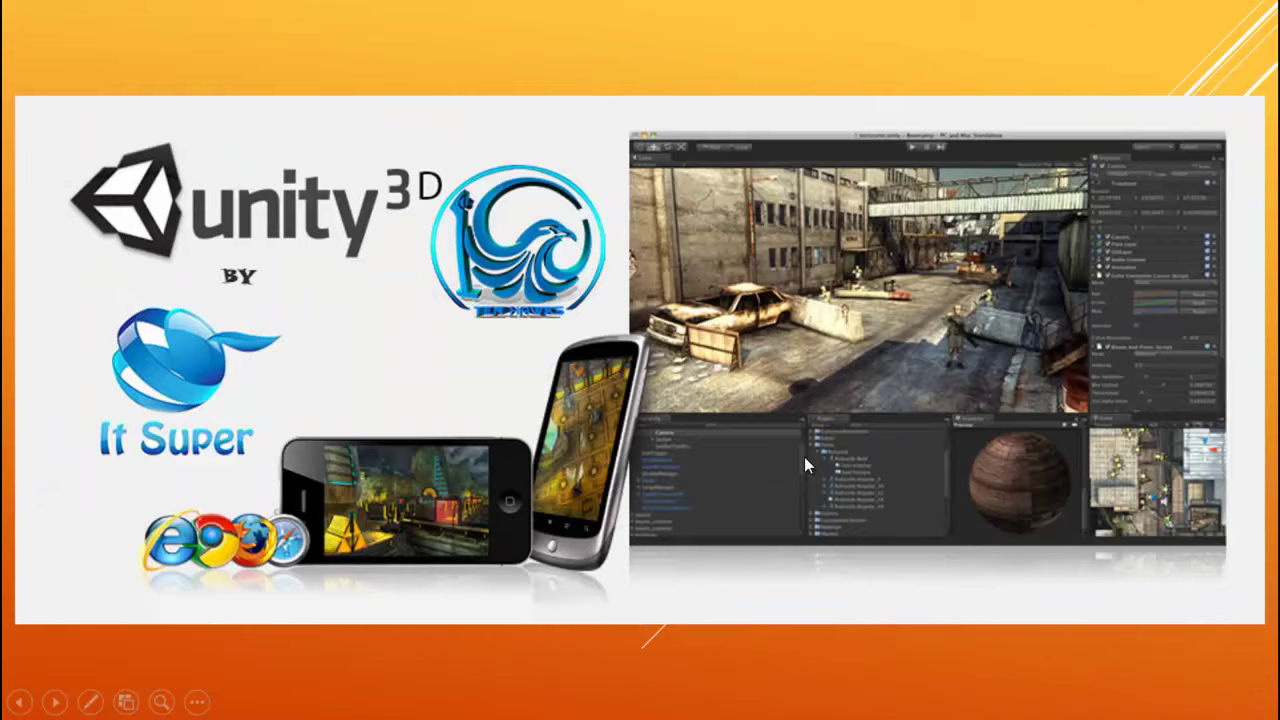
left_click(727, 411)
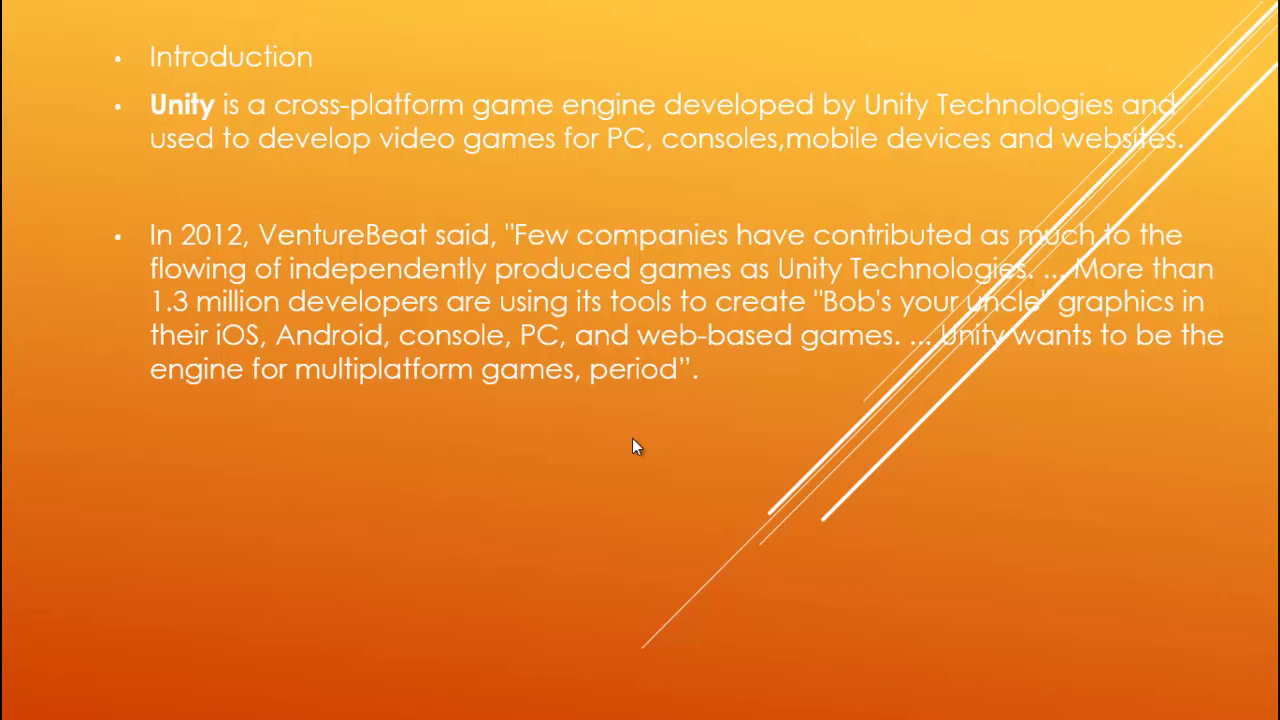
Step: Advance to the Top-10 Popular Unity Games slide, then end the slide show
left_click(632, 440)
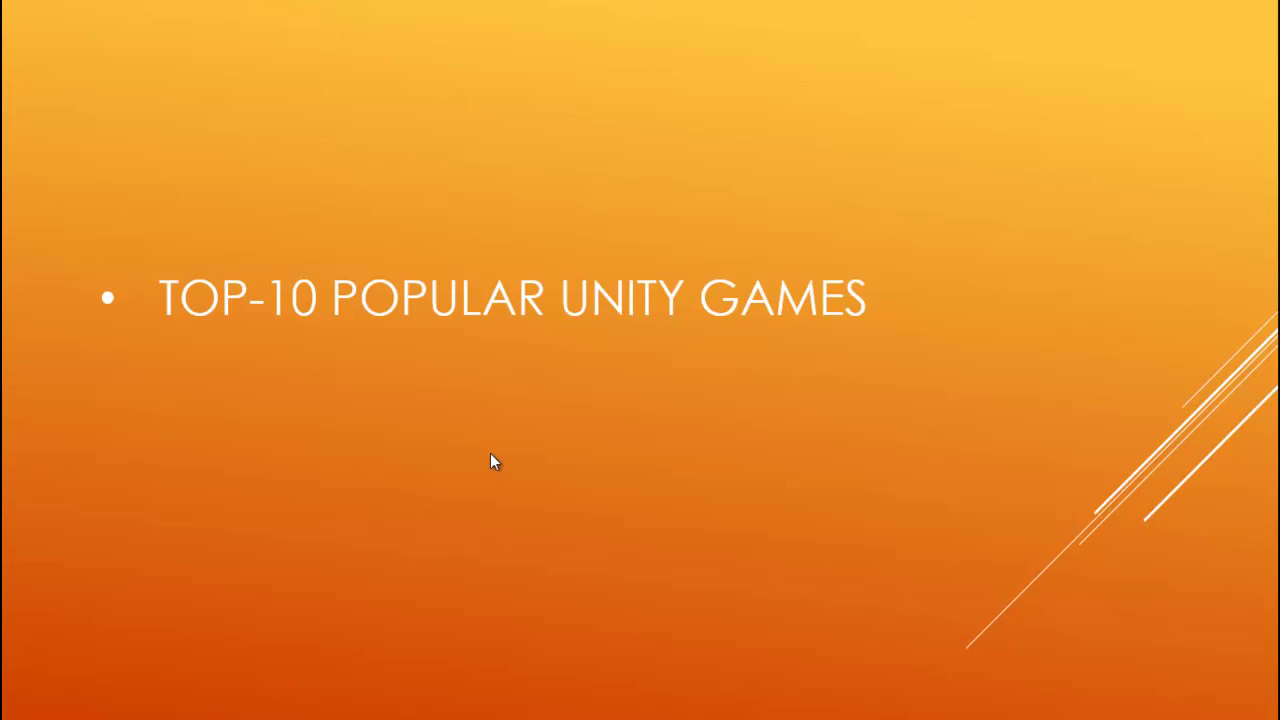
key("Escape")
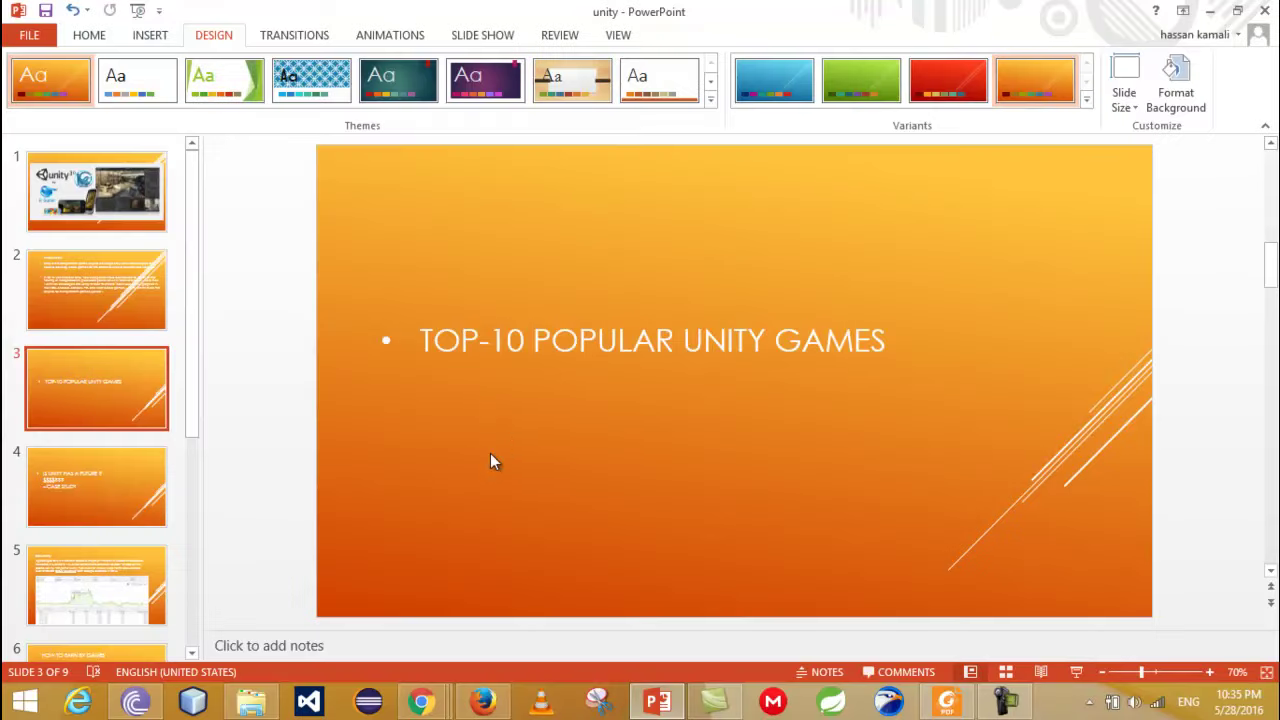
mouse_move(420, 701)
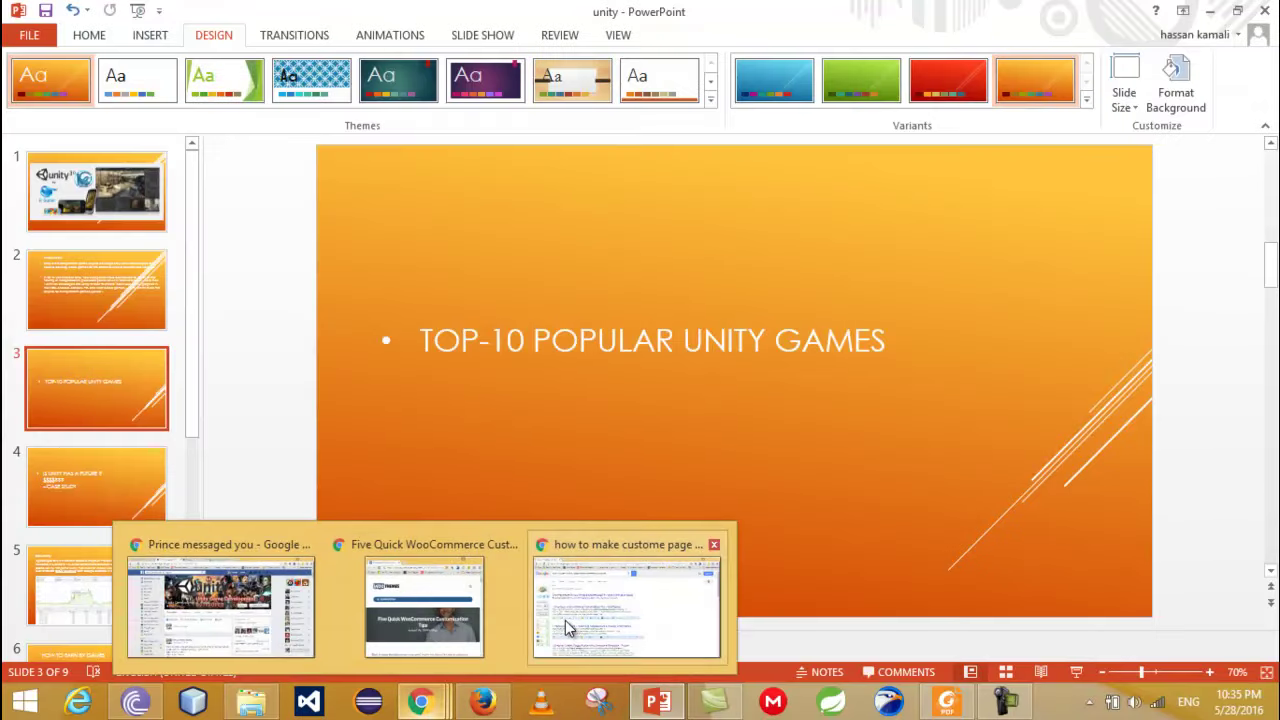
Step: Bring the Chrome window forward on the Top 10 Best Unity Games tab
left_click(565, 615)
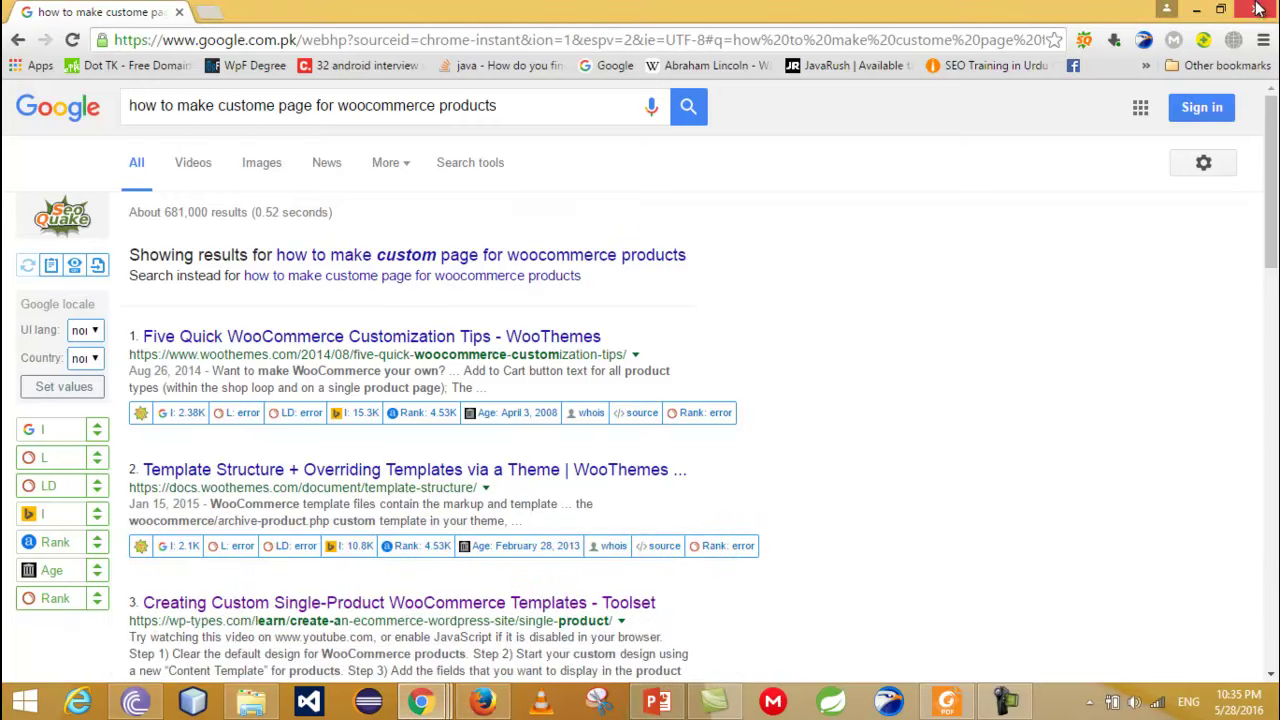
key("alt+Tab")
mouse_move(420, 701)
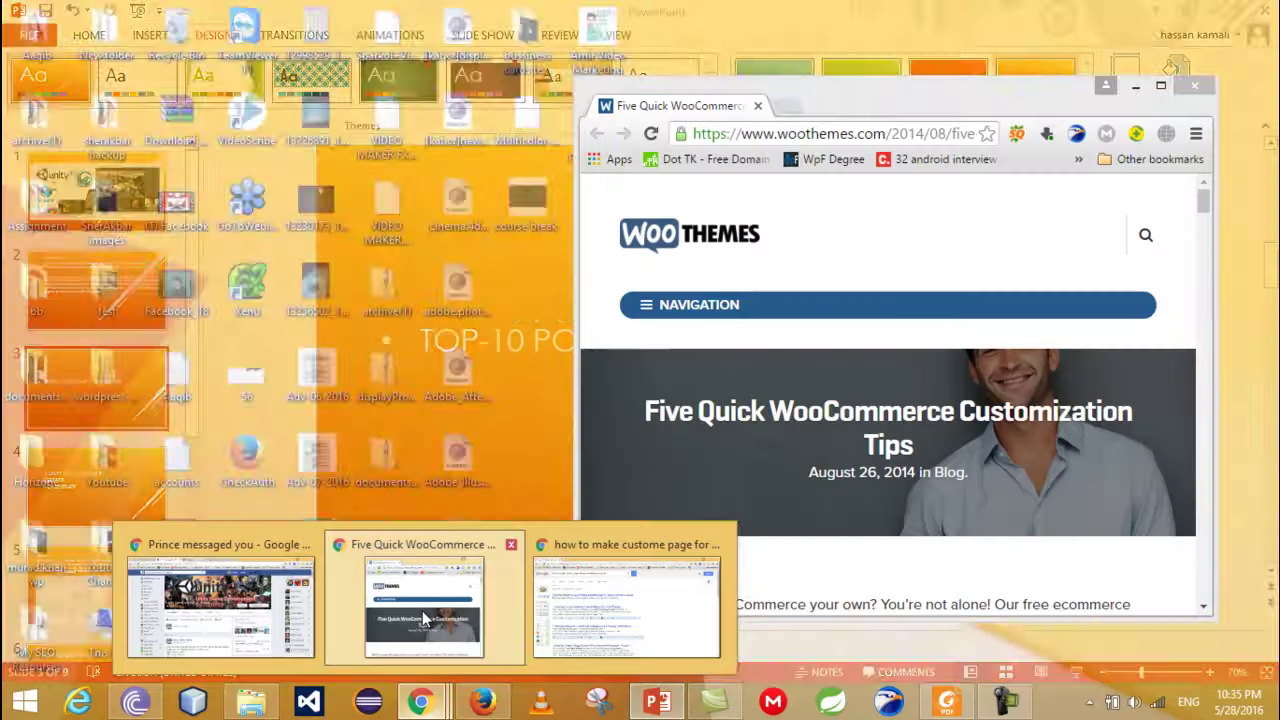
left_click(420, 640)
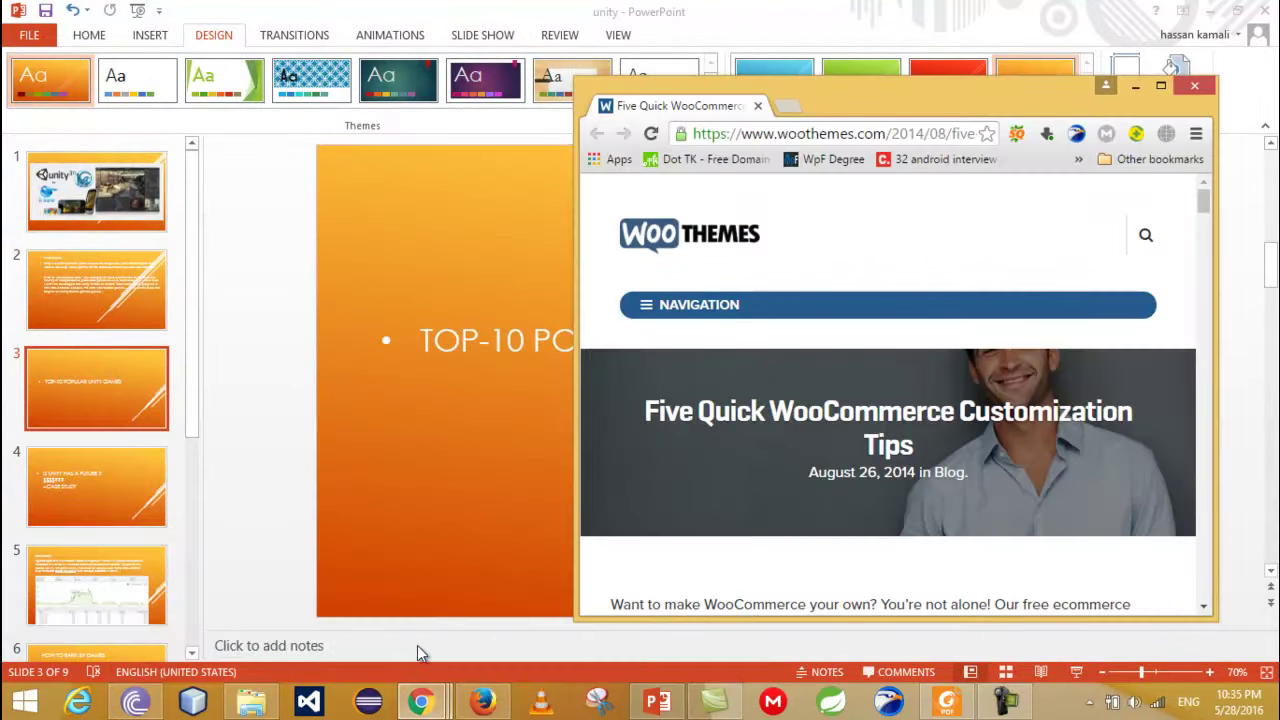
left_click(1135, 86)
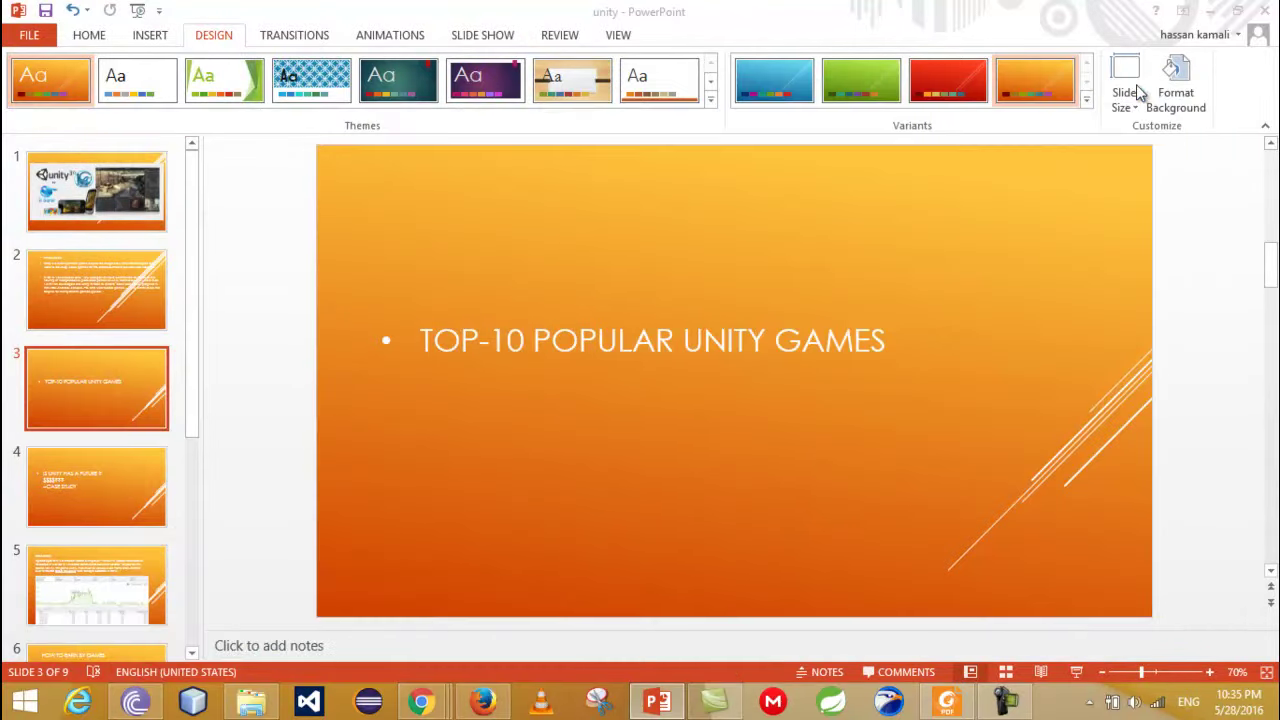
mouse_move(421, 701)
left_click(215, 595)
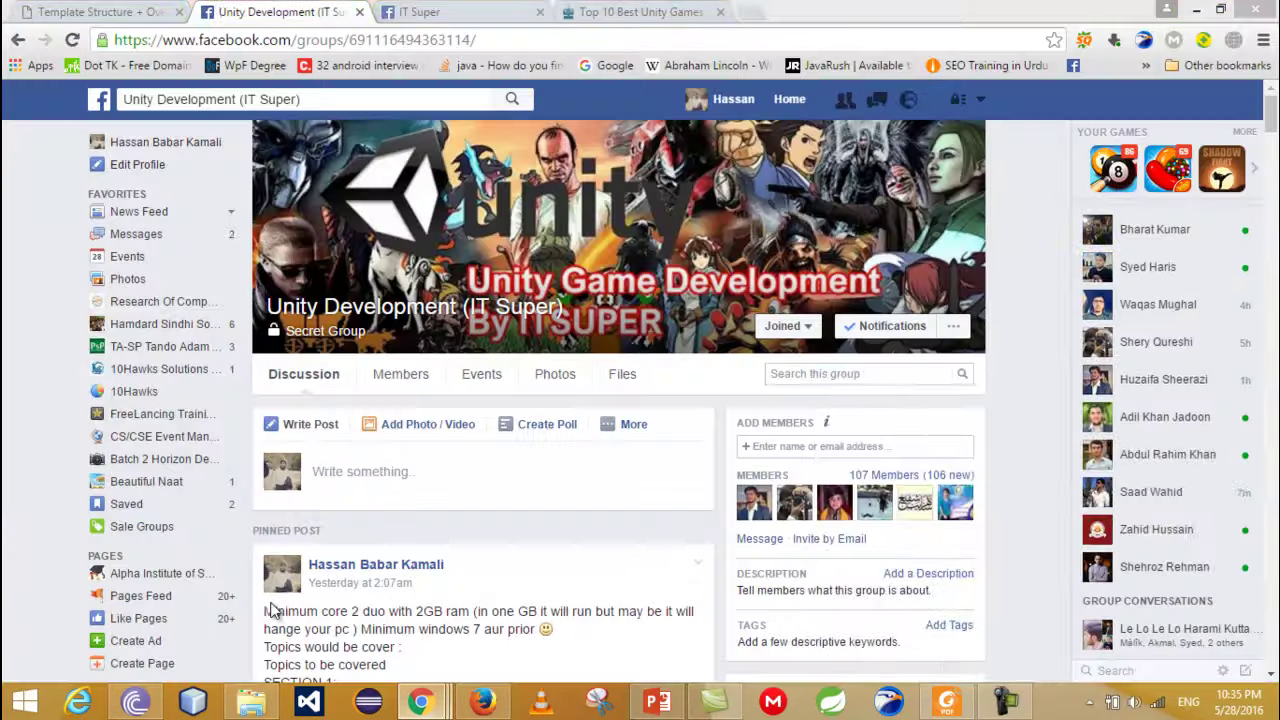
left_click(648, 10)
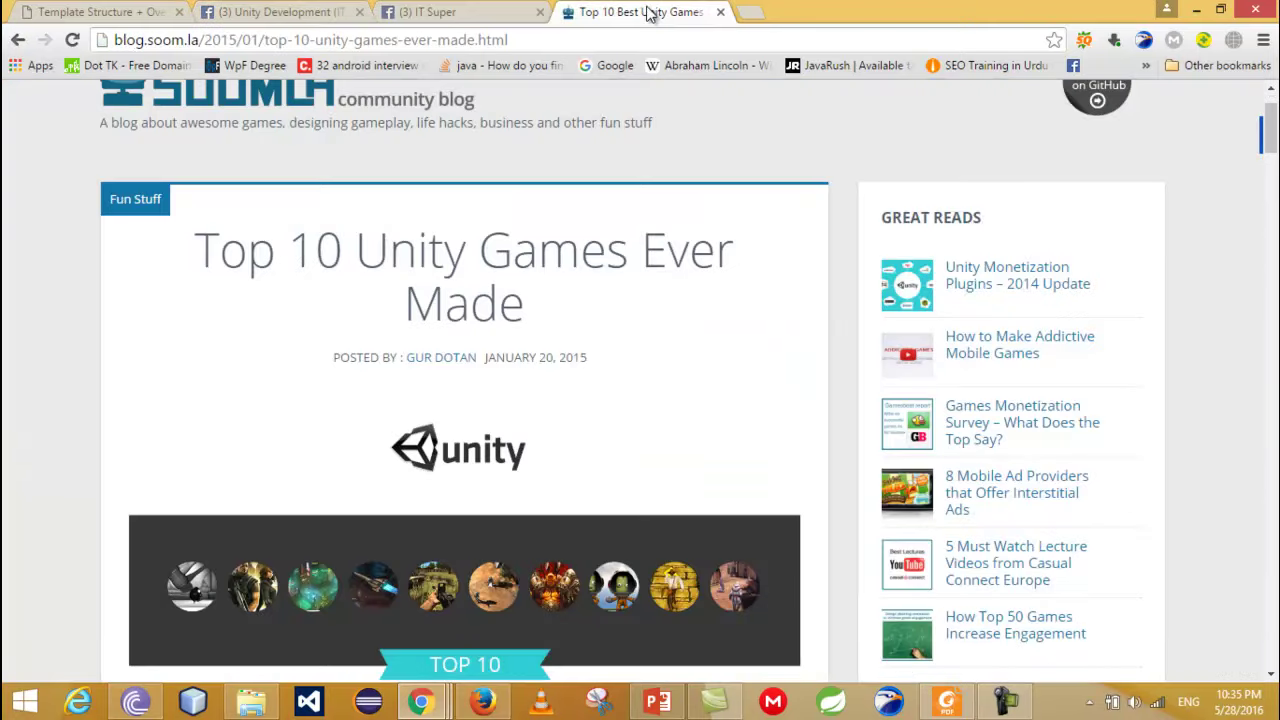
Step: Highlight the article title and the blog page's web address
left_click_drag(196, 250, 726, 303)
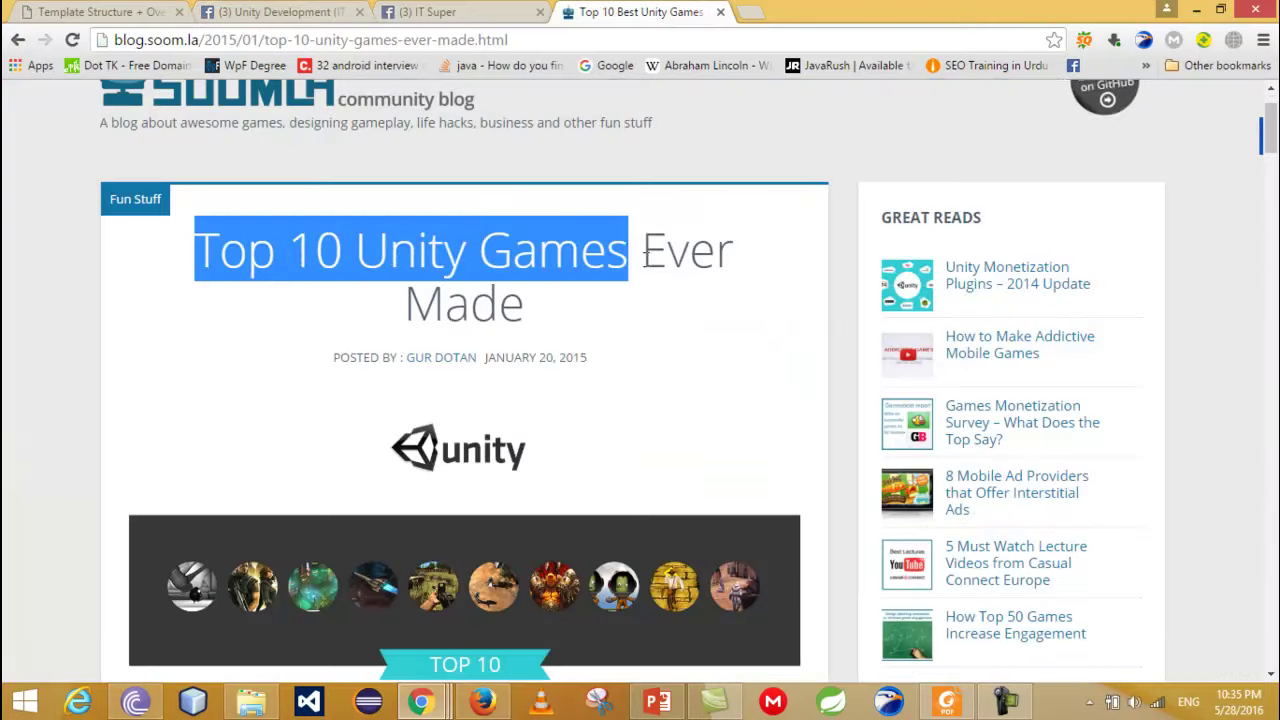
left_click(646, 382)
left_click_drag(126, 40, 571, 66)
Step: Scroll down to entry #9 and open the Assassin's Creed: Identity link in a new tab
left_click(530, 80)
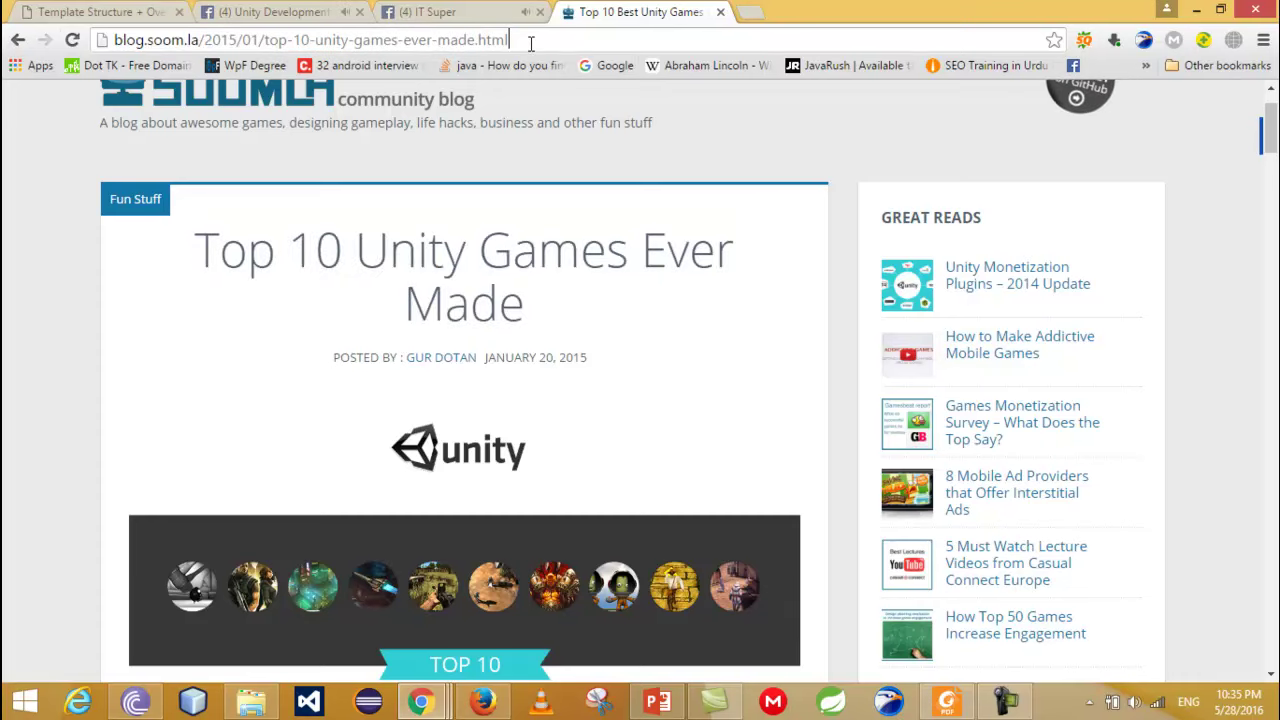
scroll(8, 405, "down", 4)
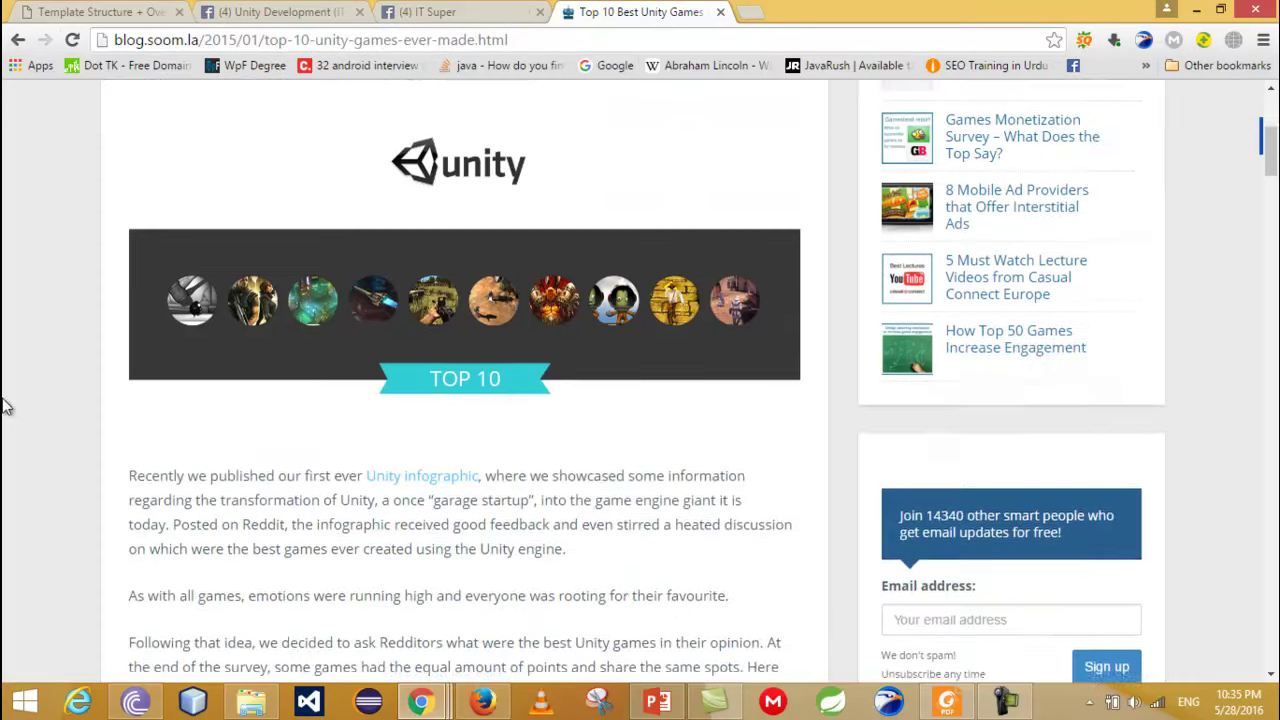
scroll(8, 405, "down", 1)
scroll(8, 405, "down", 1)
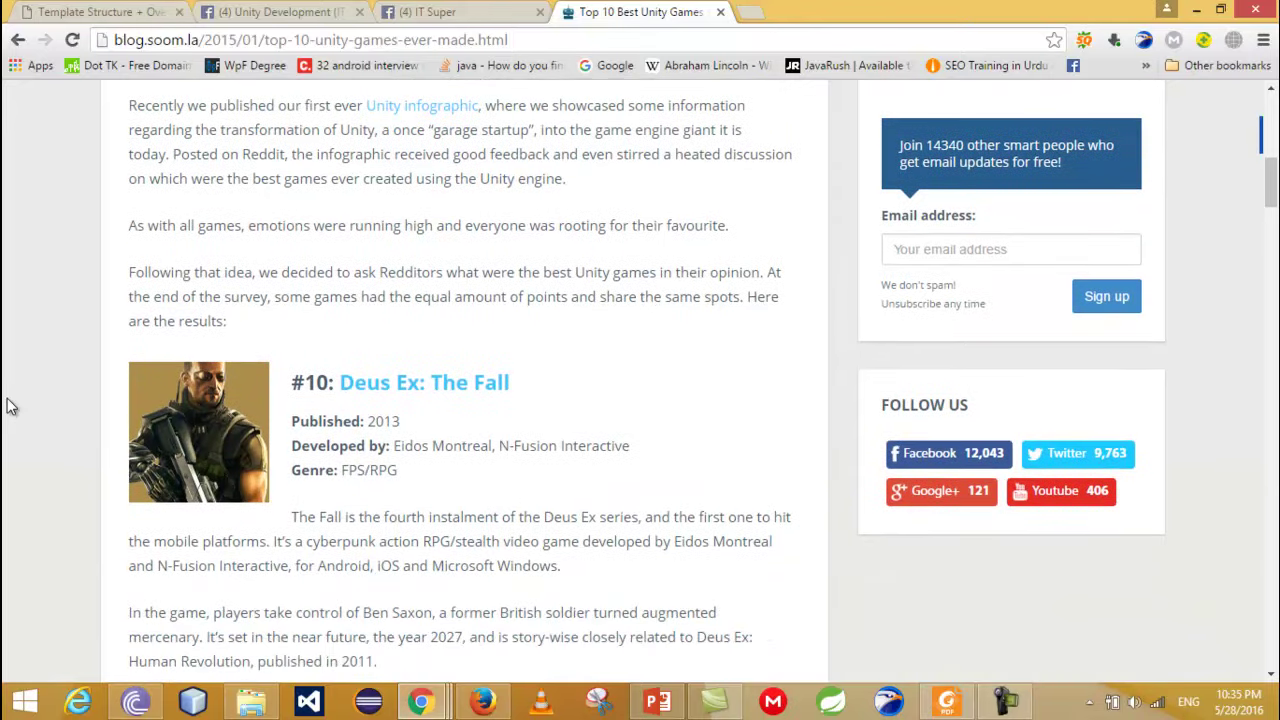
scroll(8, 405, "down", 1)
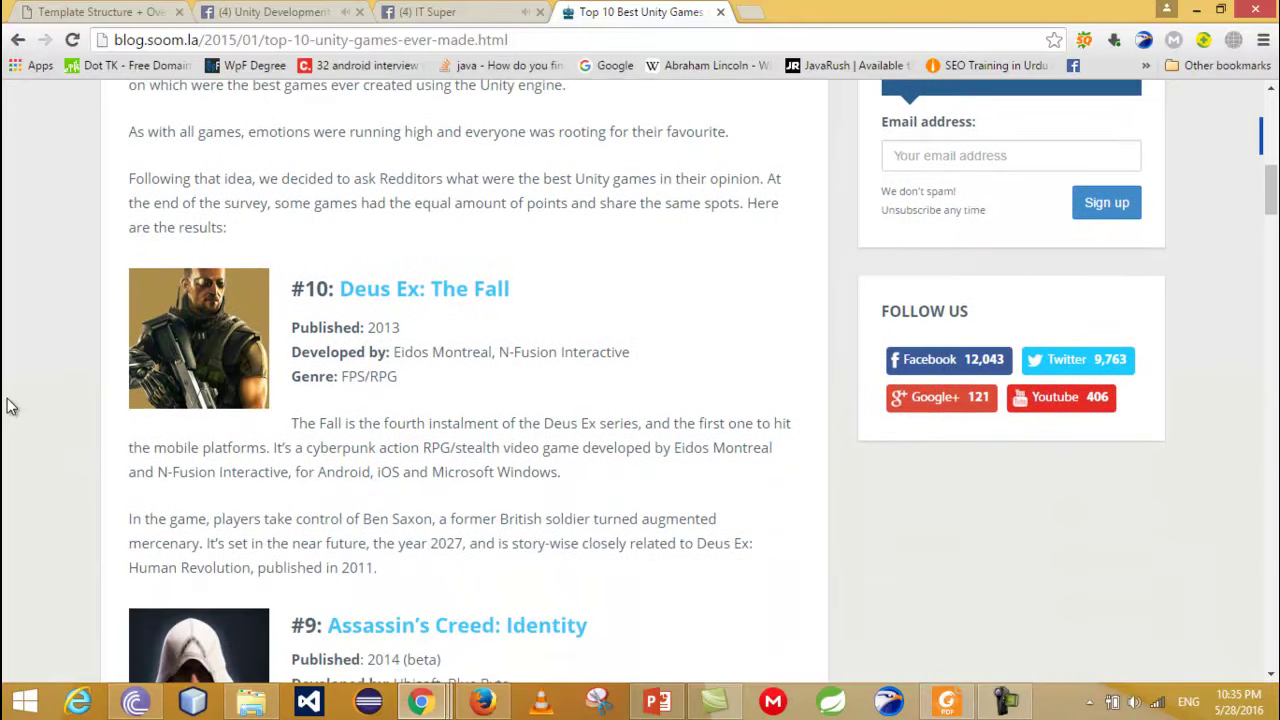
scroll(8, 405, "down", 2)
scroll(10, 405, "down", 1)
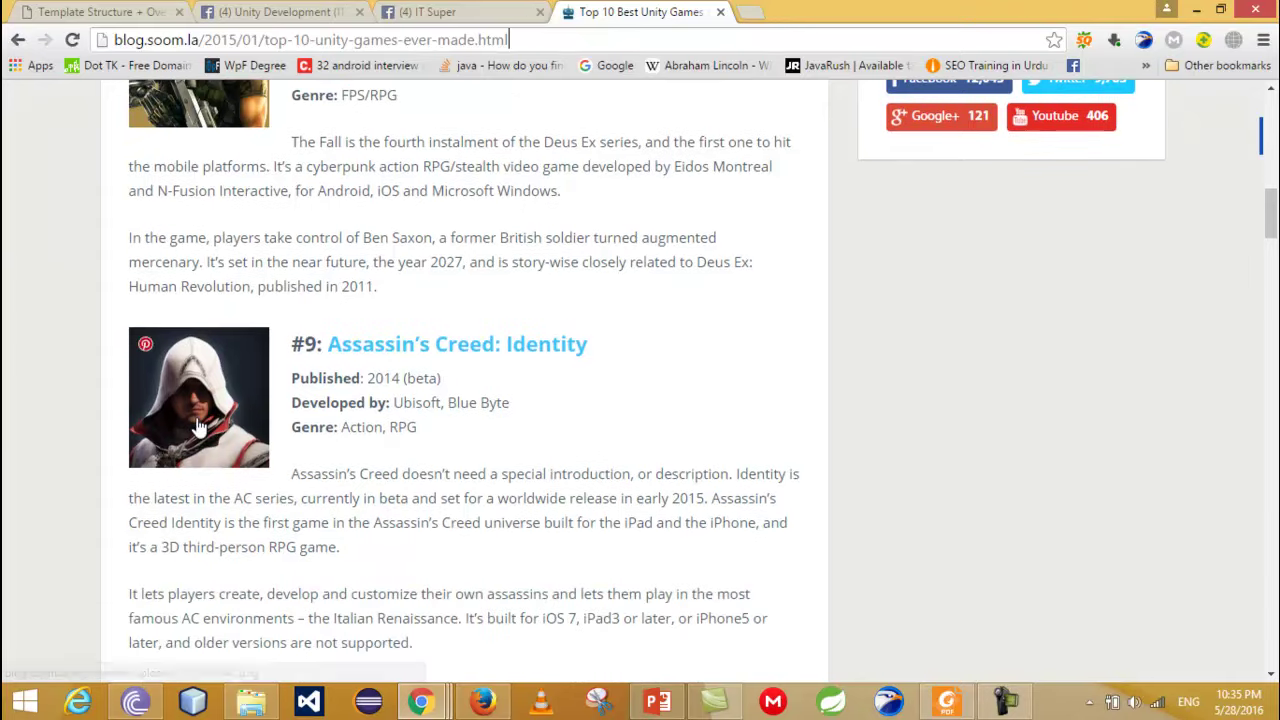
mouse_move(457, 344)
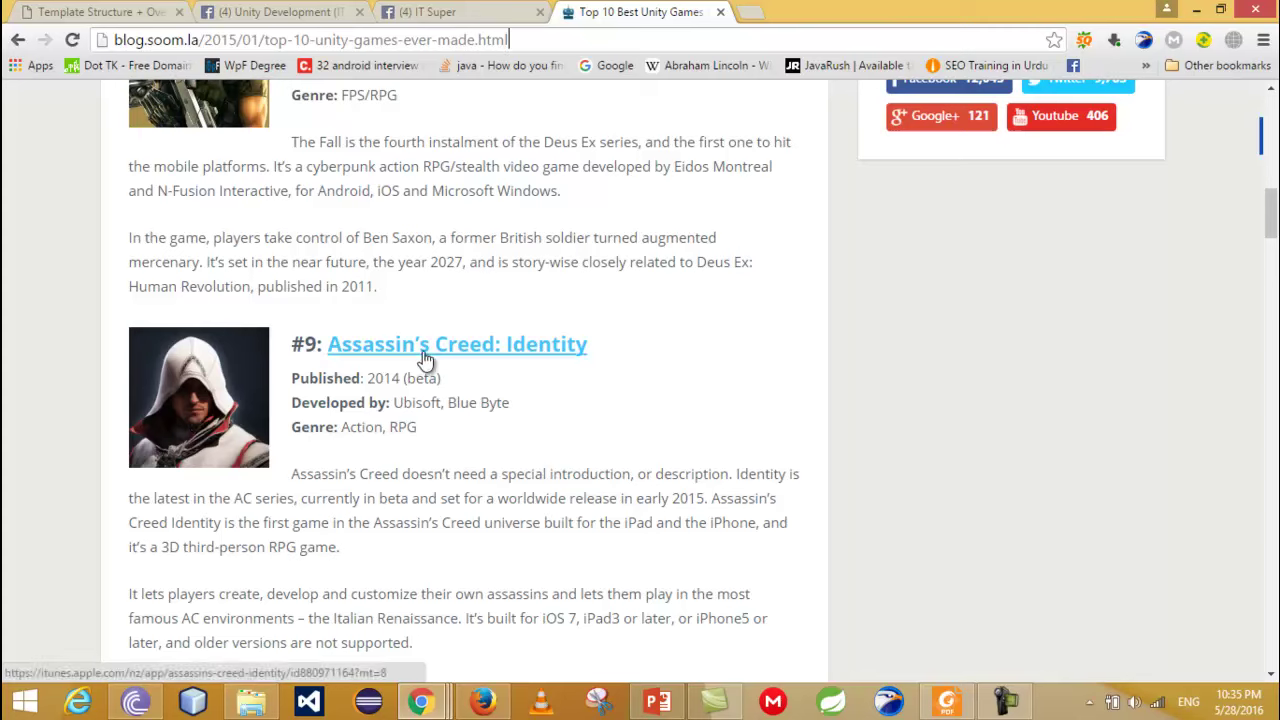
scroll(428, 365, "down", 1)
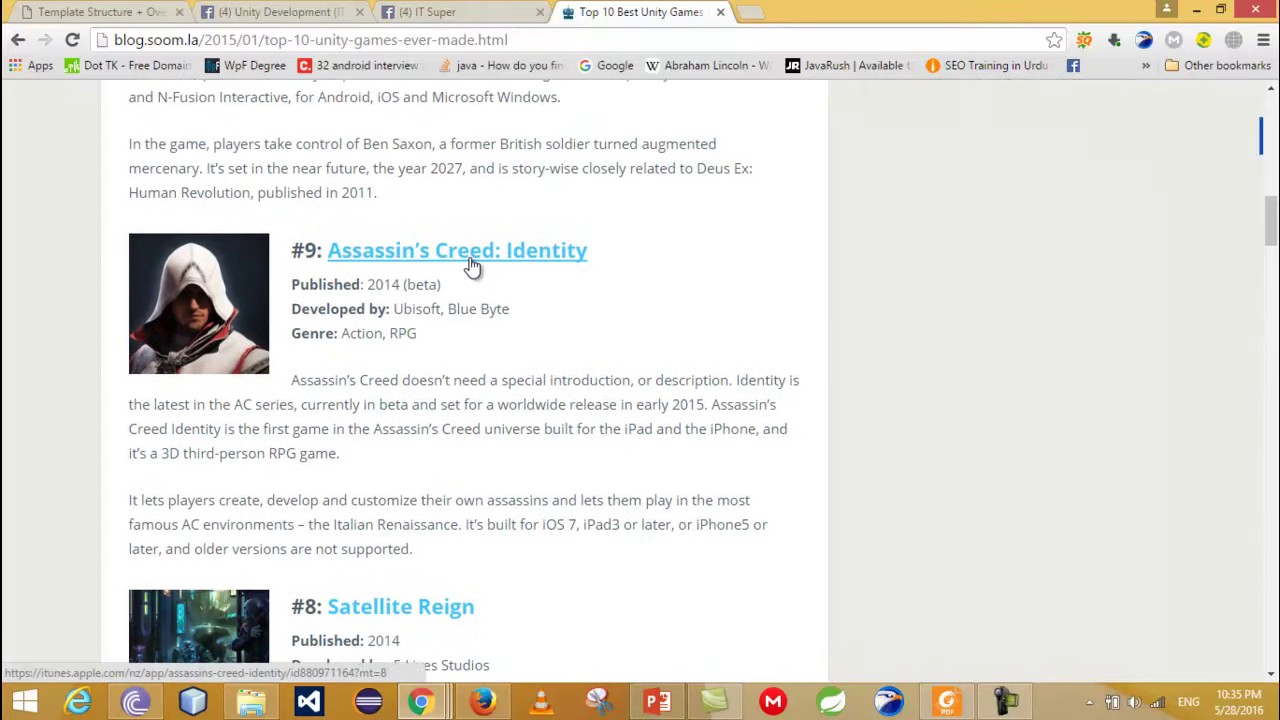
right_click(472, 266)
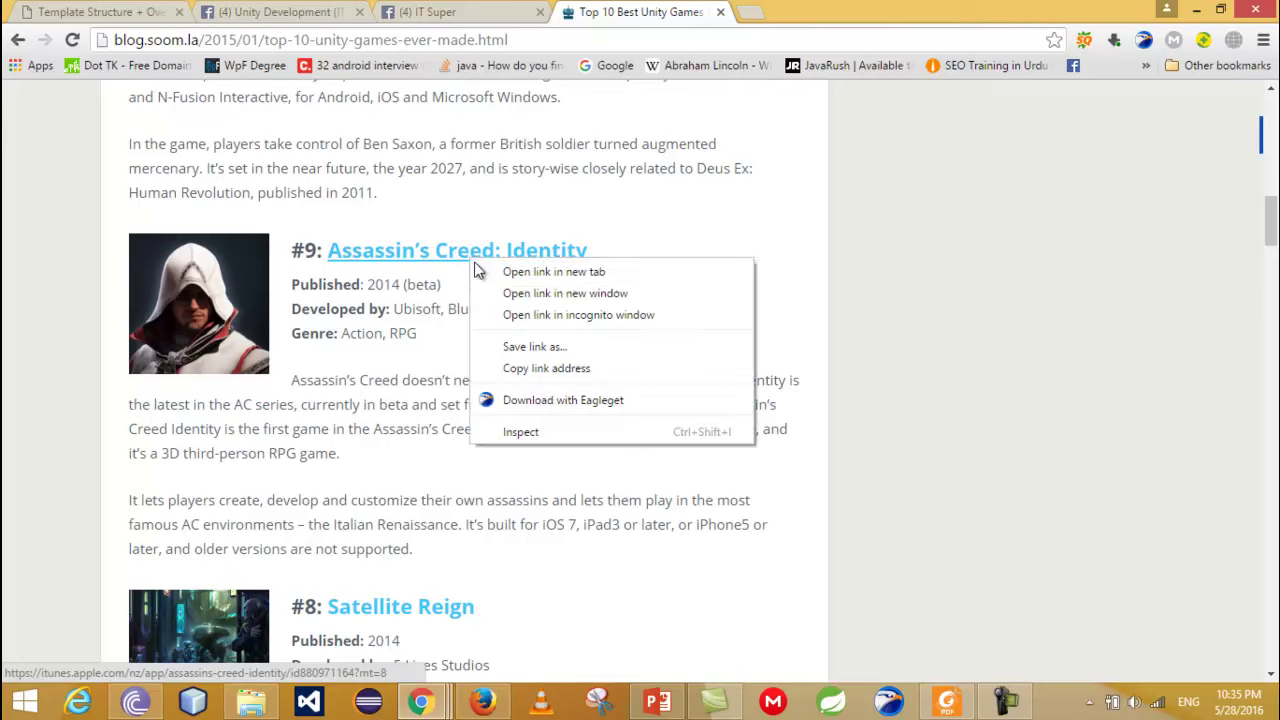
left_click(502, 275)
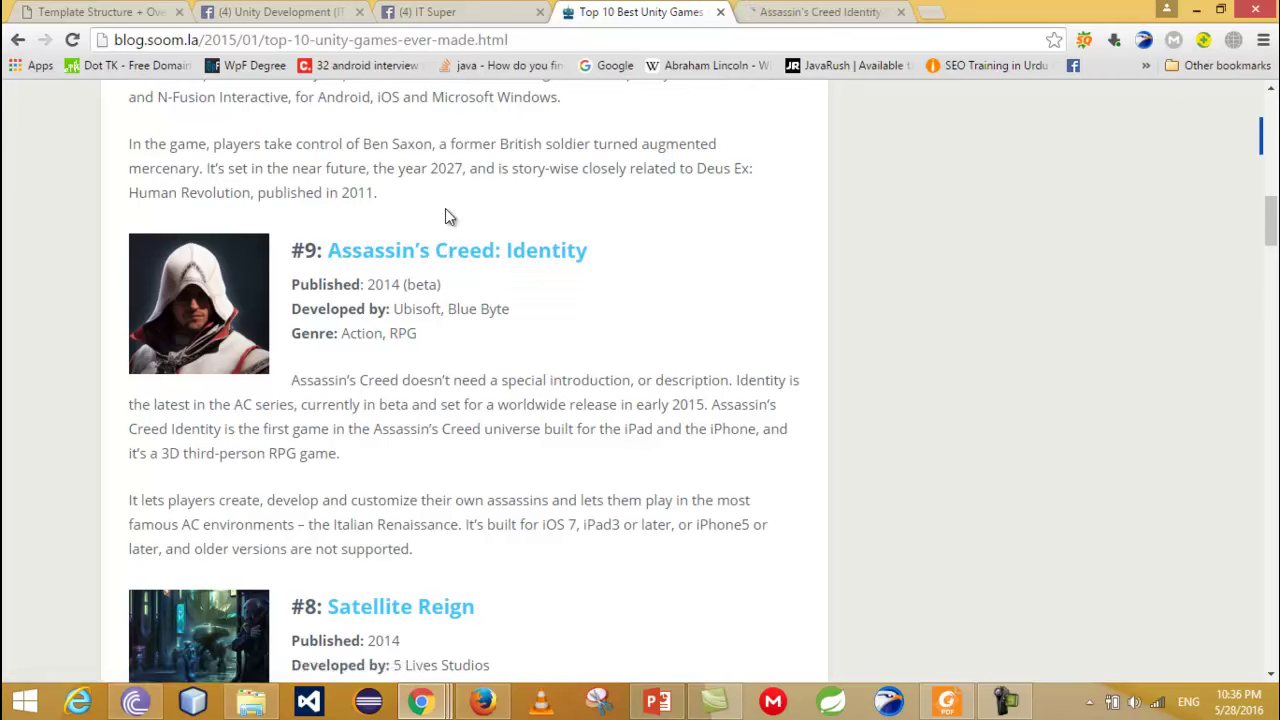
Step: Switch to the Assassin's Creed Identity tab and scroll through its iTunes Preview page
left_click(857, 9)
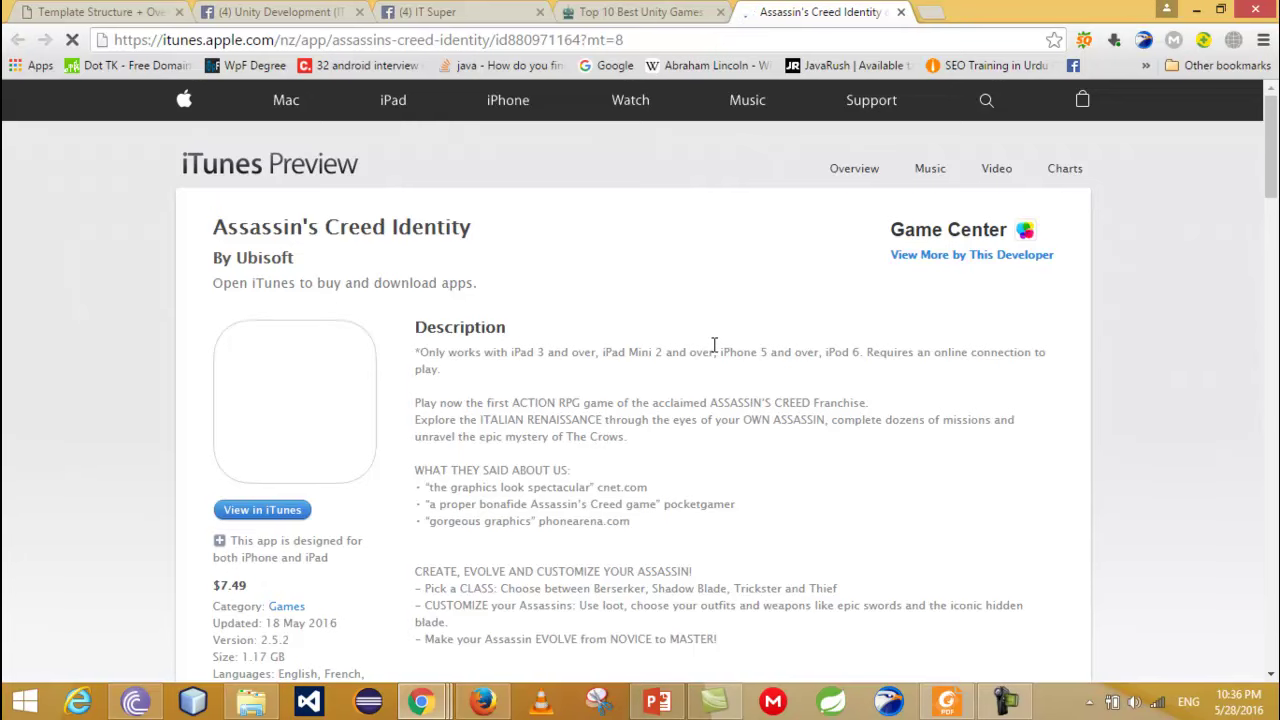
scroll(714, 345, "down", 3)
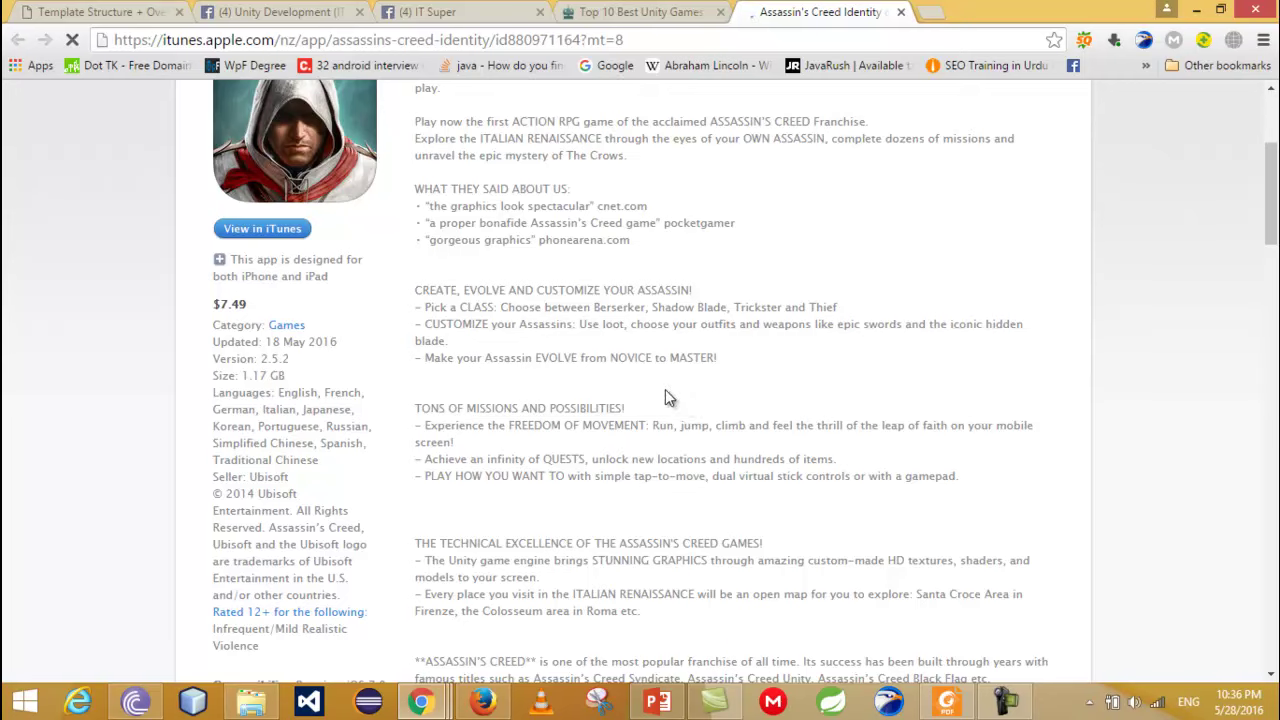
scroll(664, 389, "down", 4)
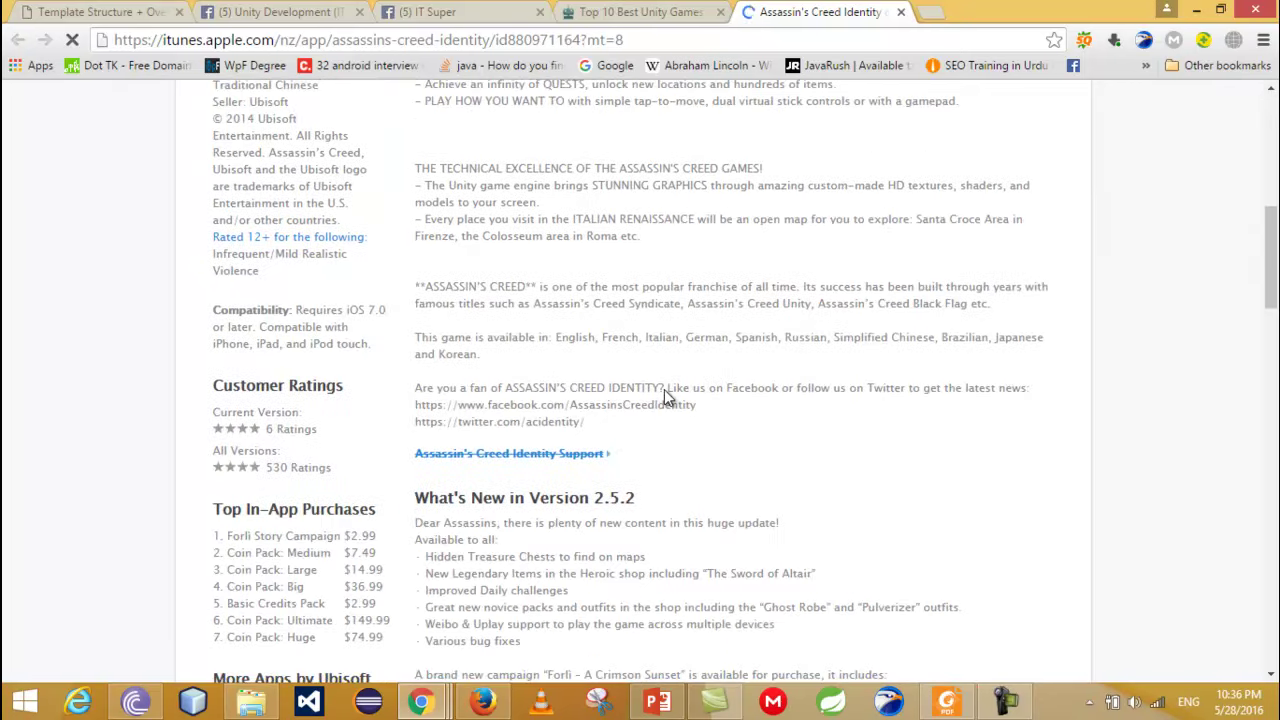
scroll(664, 389, "down", 2)
scroll(664, 389, "up", 1)
scroll(664, 389, "up", 4)
scroll(664, 389, "up", 3)
scroll(664, 398, "up", 1)
scroll(664, 398, "down", 4)
scroll(664, 391, "down", 1)
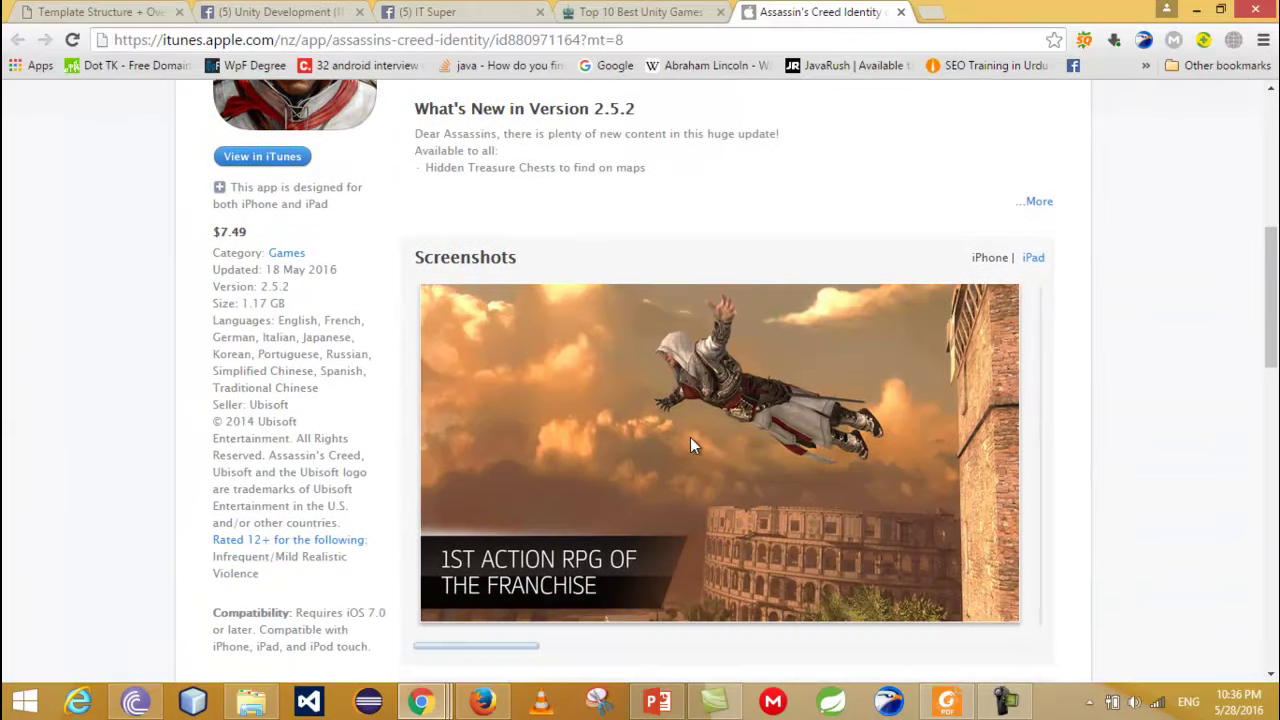
scroll(690, 440, "down", 1)
scroll(690, 440, "down", 2)
scroll(690, 440, "down", 2)
scroll(690, 440, "down", 2)
scroll(690, 440, "up", 6)
scroll(690, 440, "up", 5)
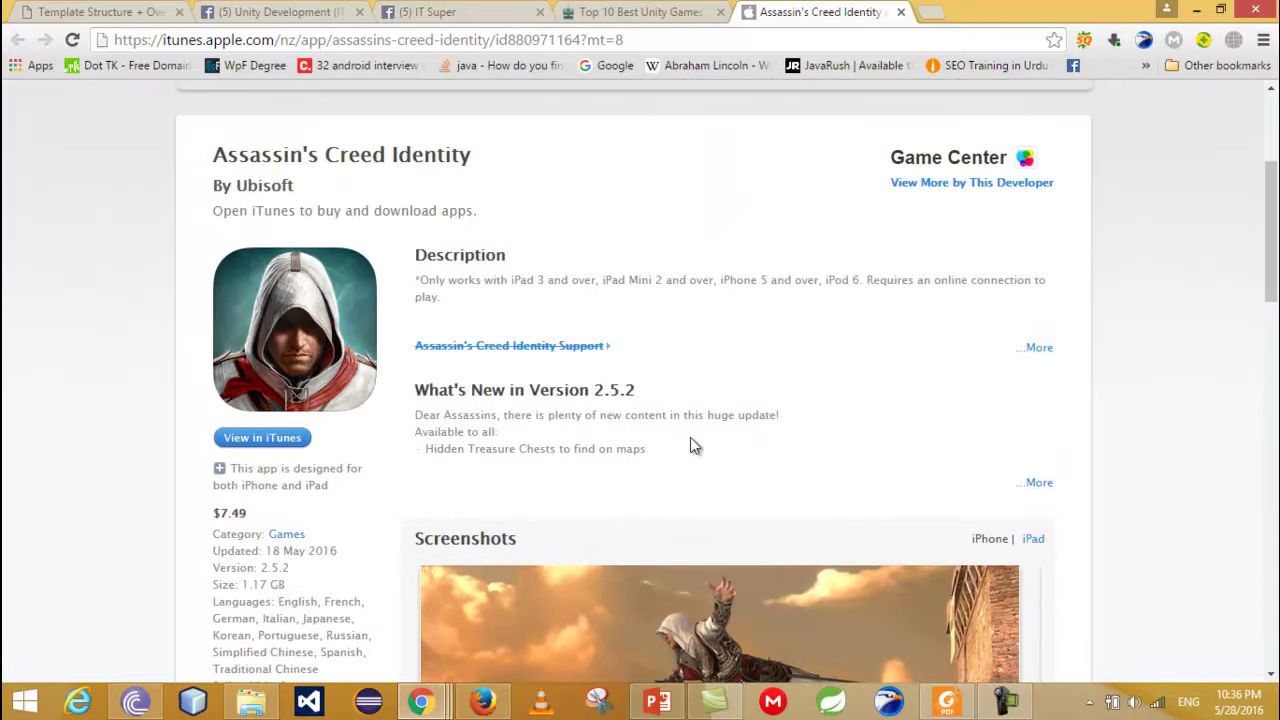
scroll(690, 440, "up", 3)
scroll(690, 440, "up", 1)
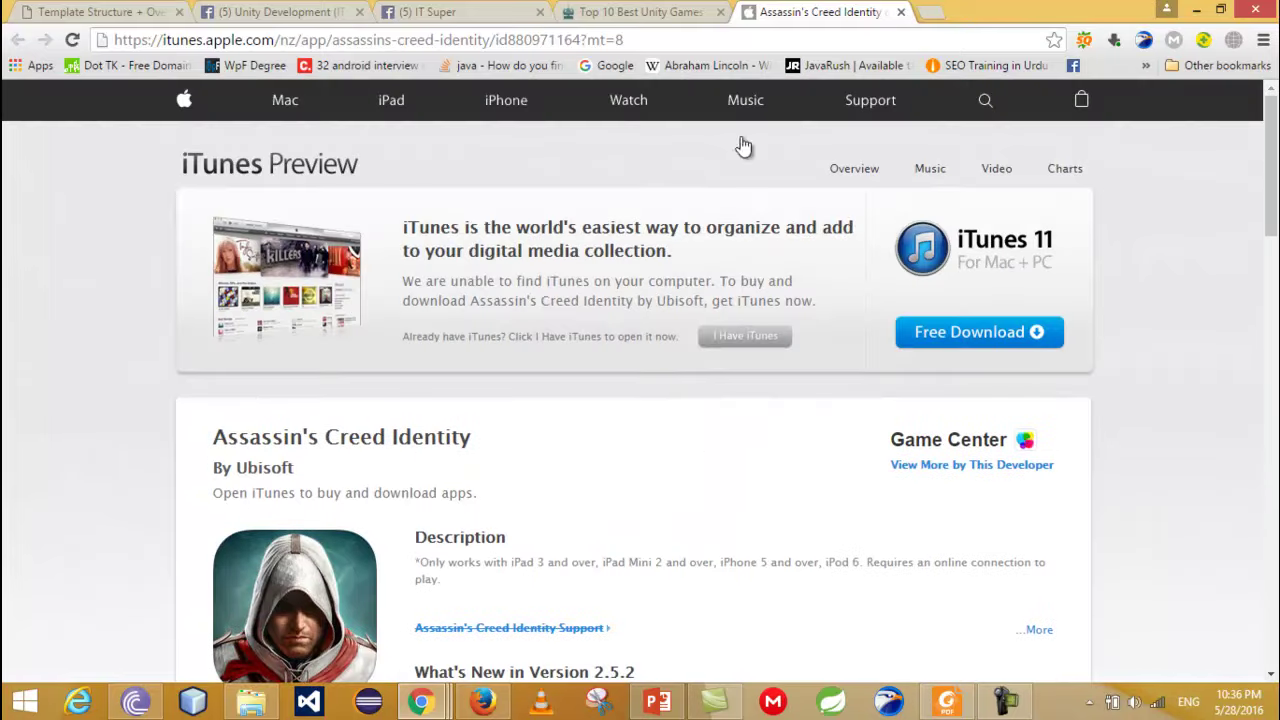
left_click(902, 12)
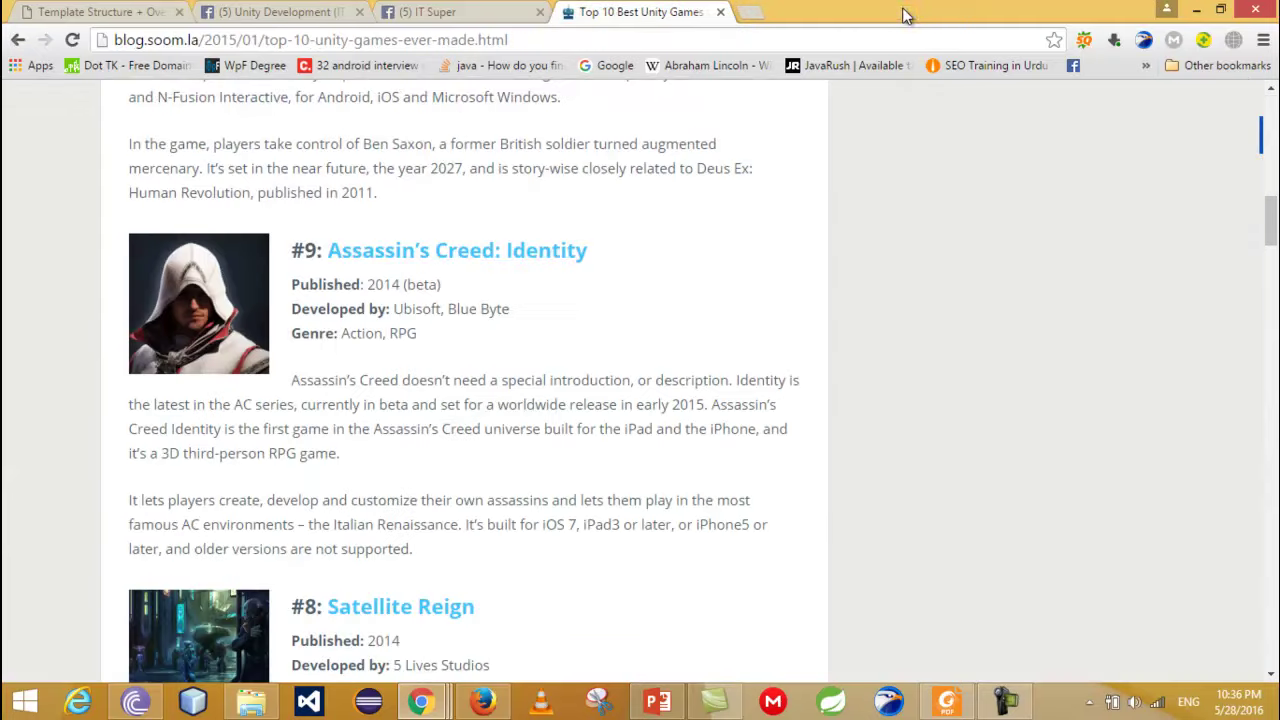
scroll(561, 346, "down", 1)
scroll(561, 346, "down", 2)
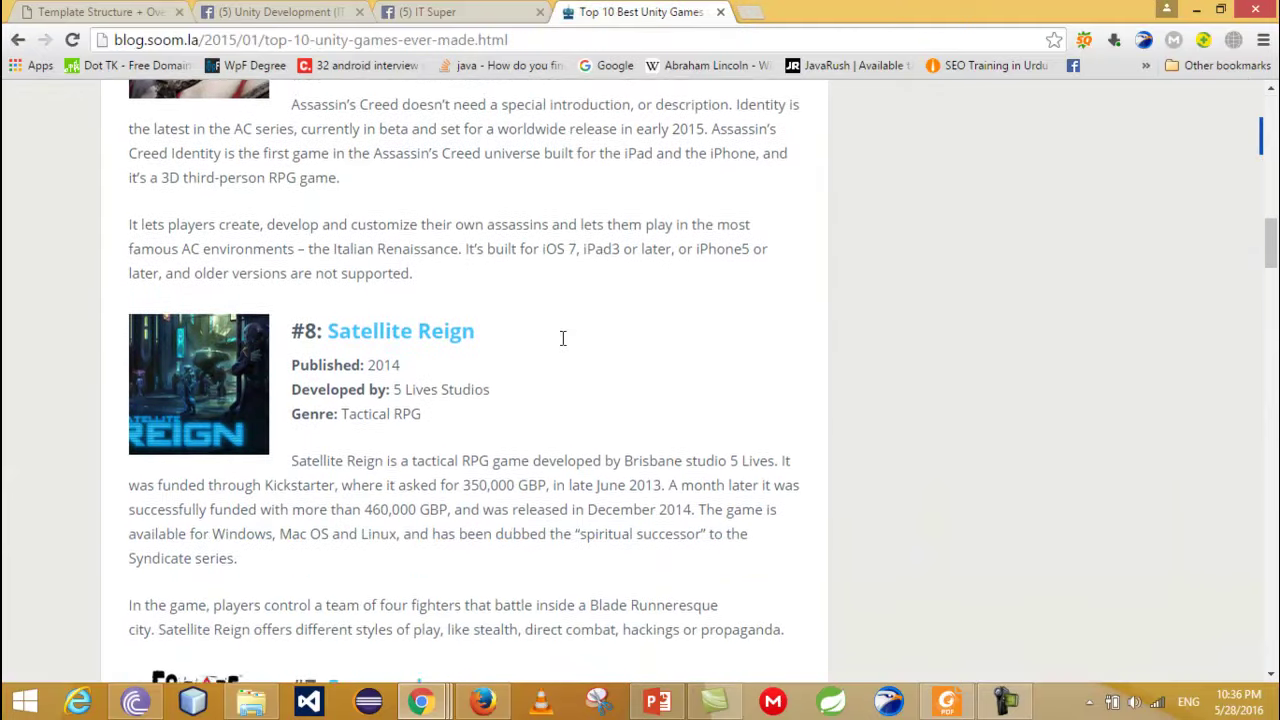
scroll(561, 346, "down", 3)
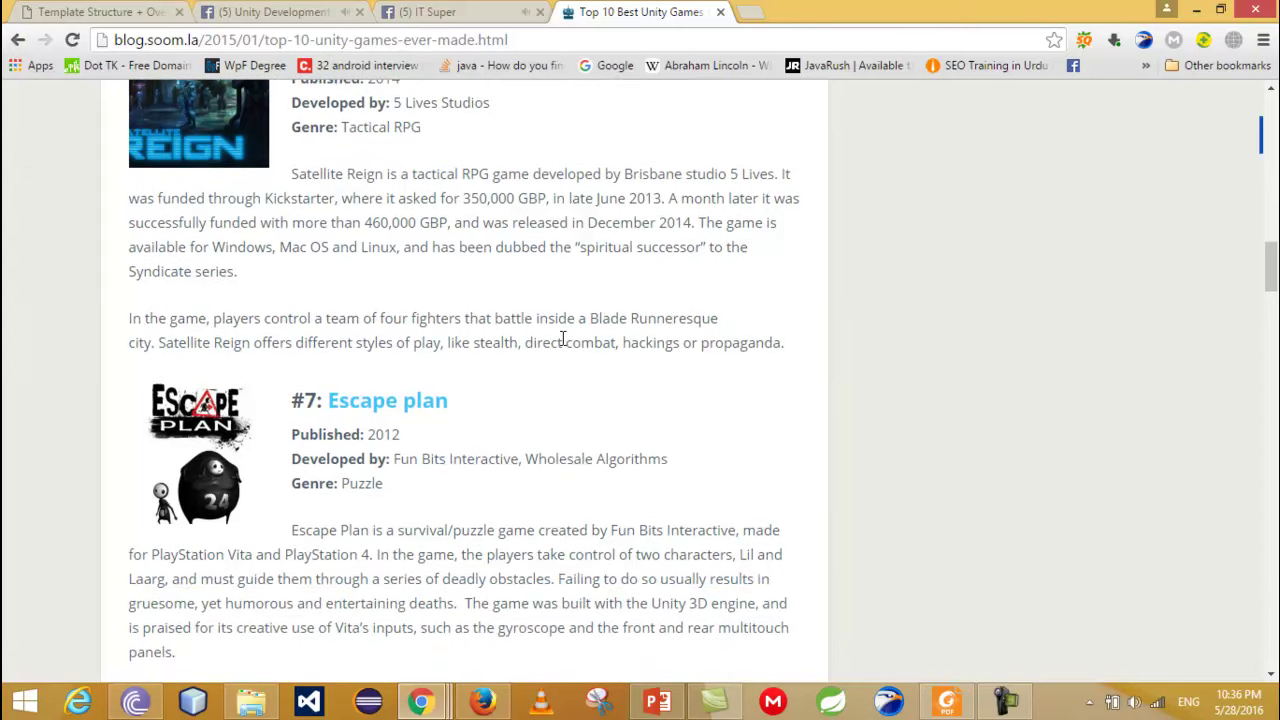
scroll(561, 340, "down", 5)
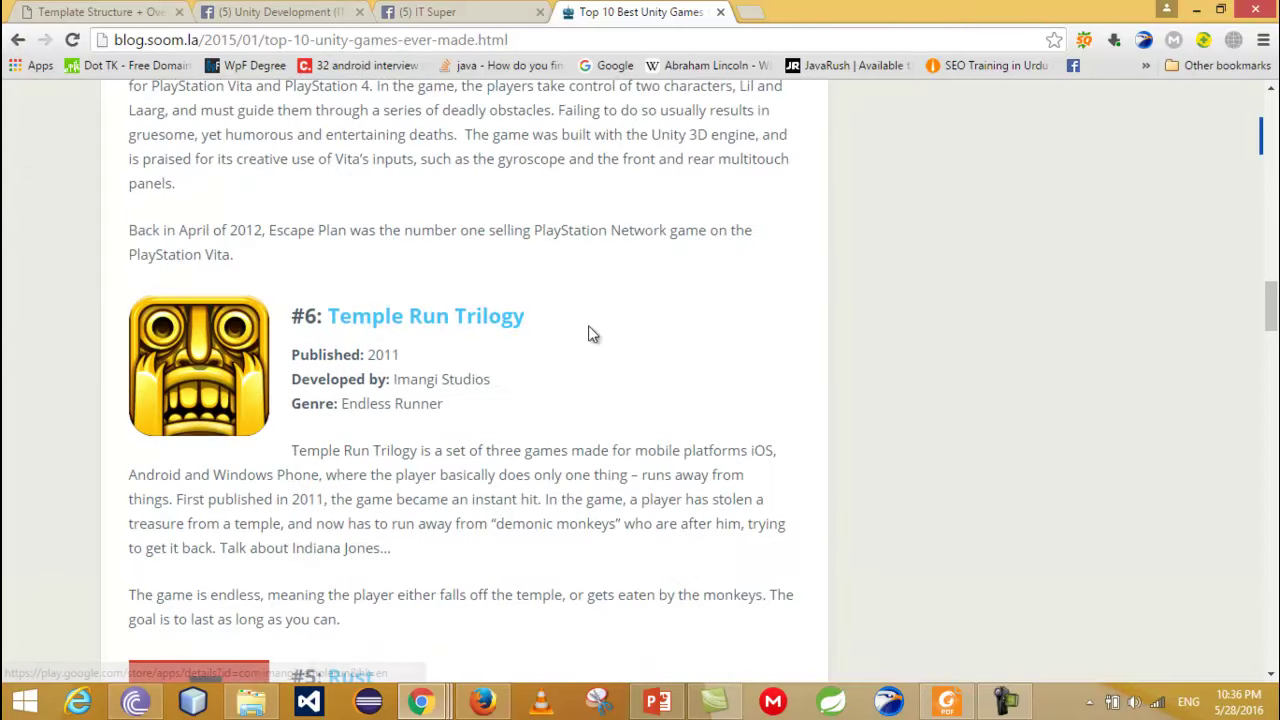
scroll(590, 328, "down", 1)
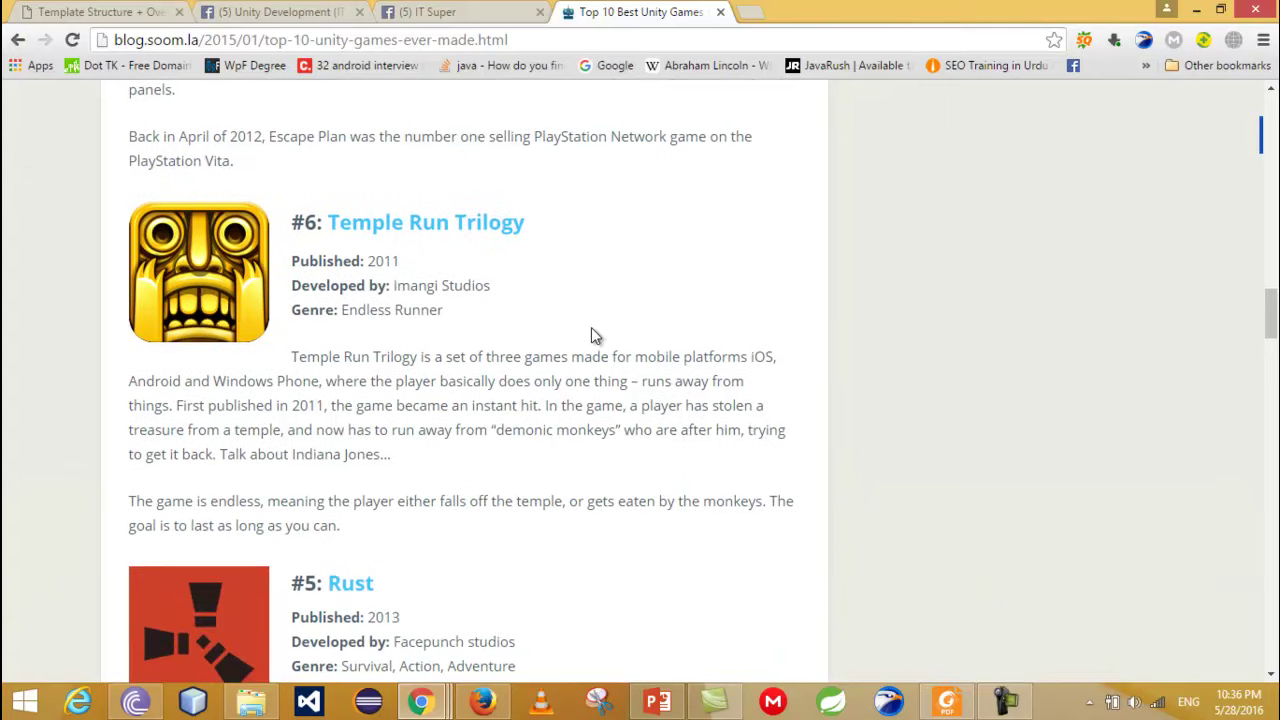
scroll(591, 330, "down", 2)
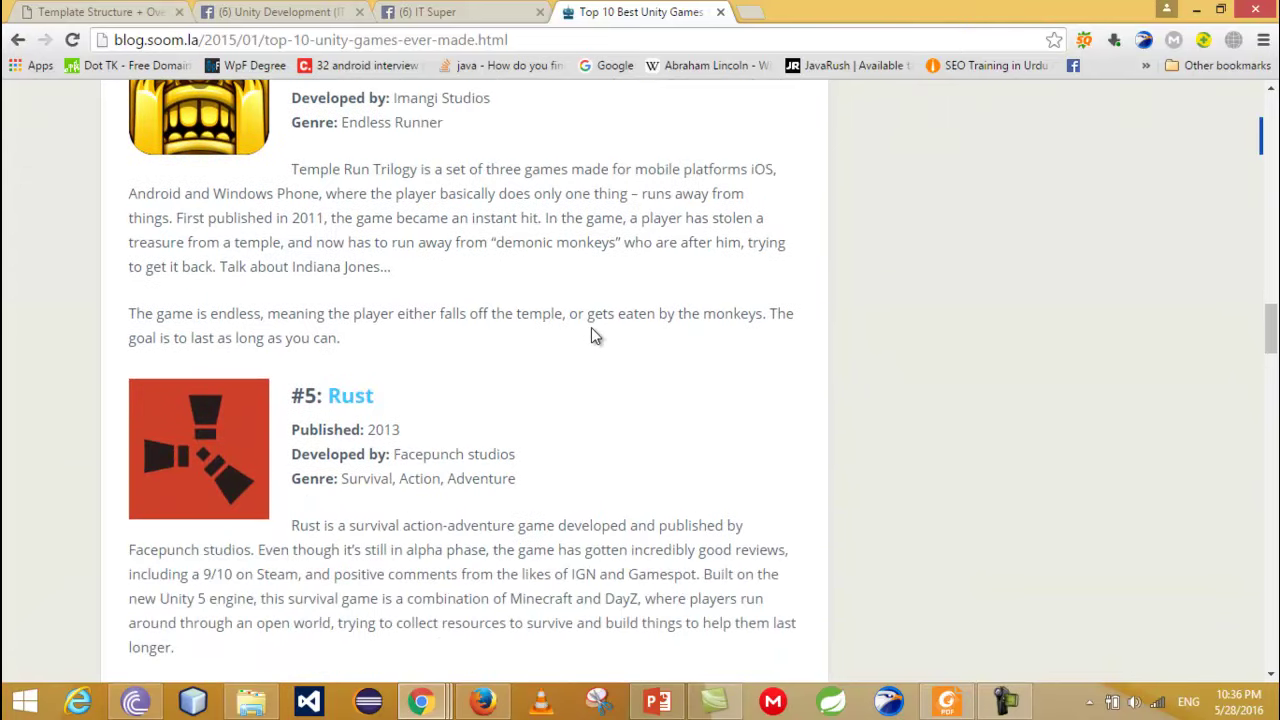
scroll(591, 336, "down", 3)
scroll(591, 336, "down", 2)
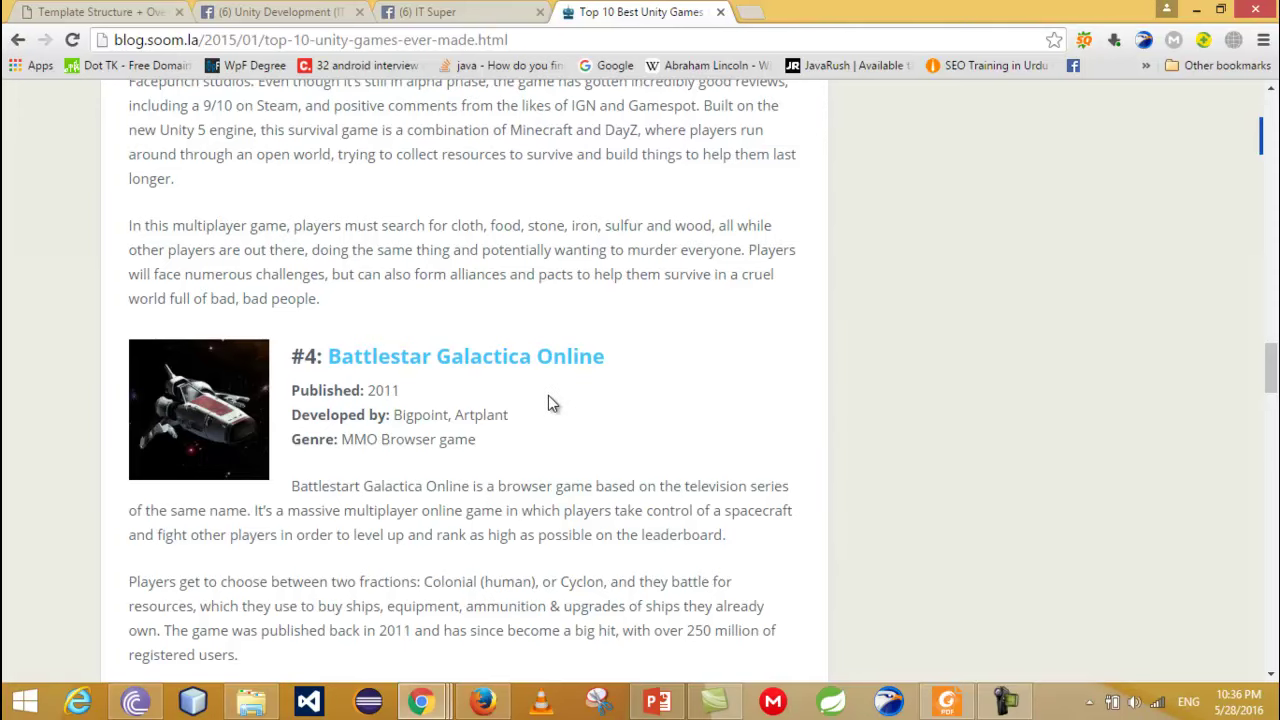
scroll(548, 395, "down", 1)
scroll(548, 395, "down", 2)
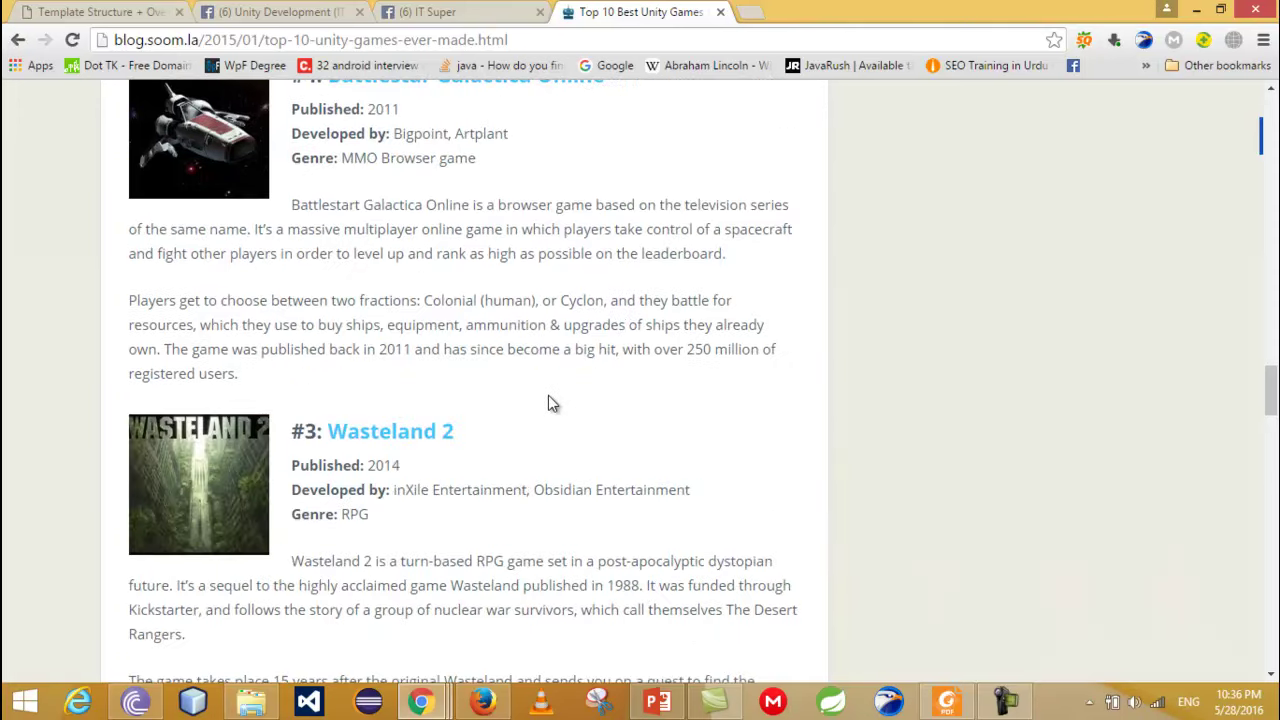
scroll(548, 400, "down", 1)
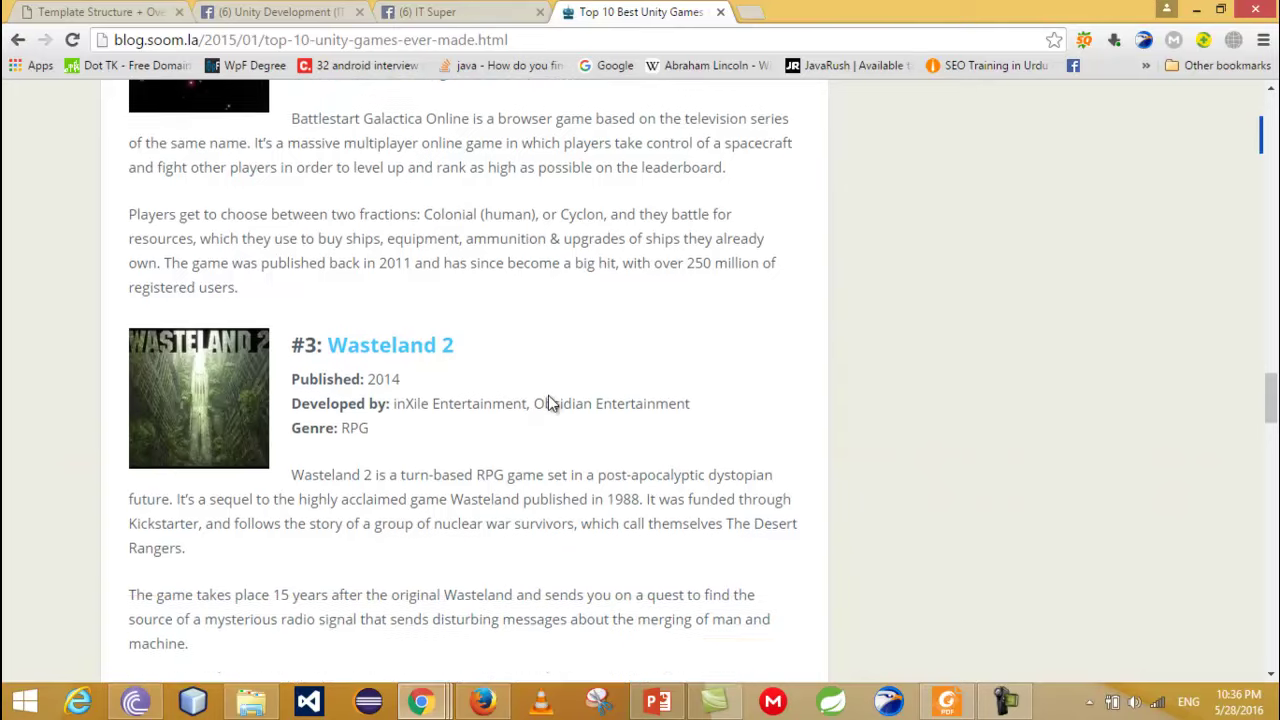
scroll(548, 400, "down", 3)
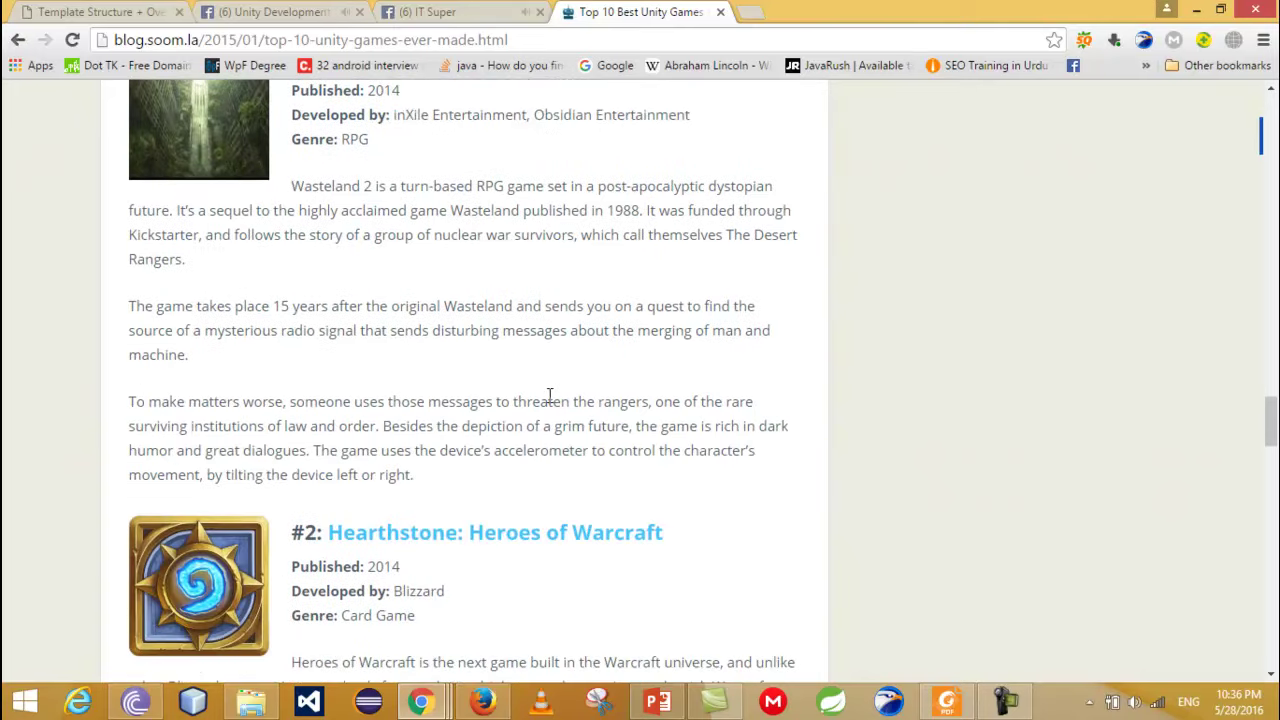
scroll(549, 395, "down", 5)
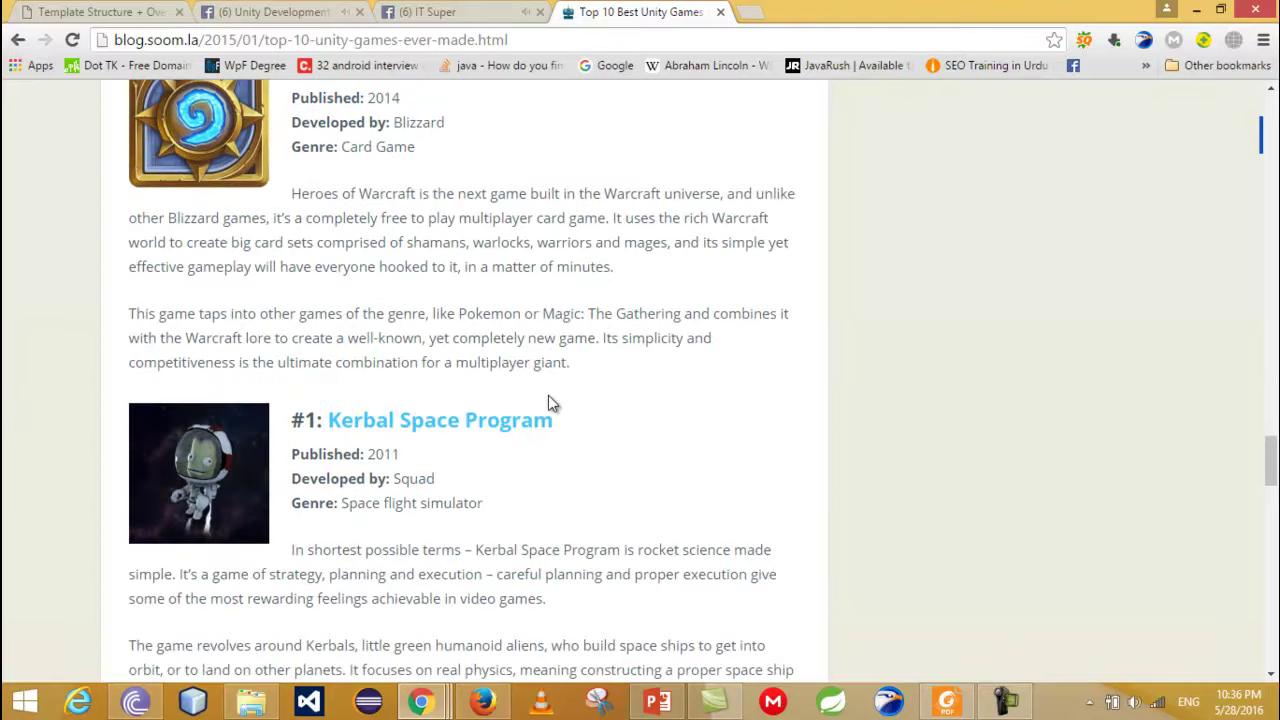
scroll(602, 392, "down", 1)
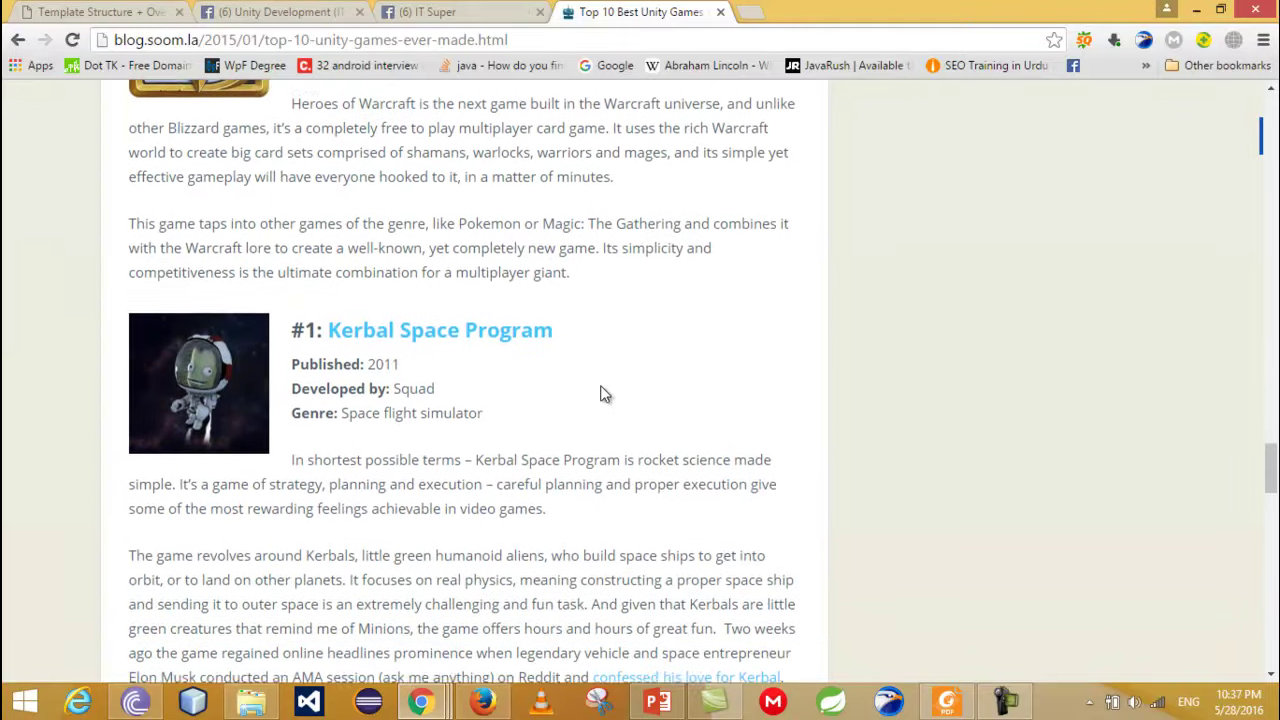
scroll(490, 384, "down", 2)
scroll(490, 376, "down", 2)
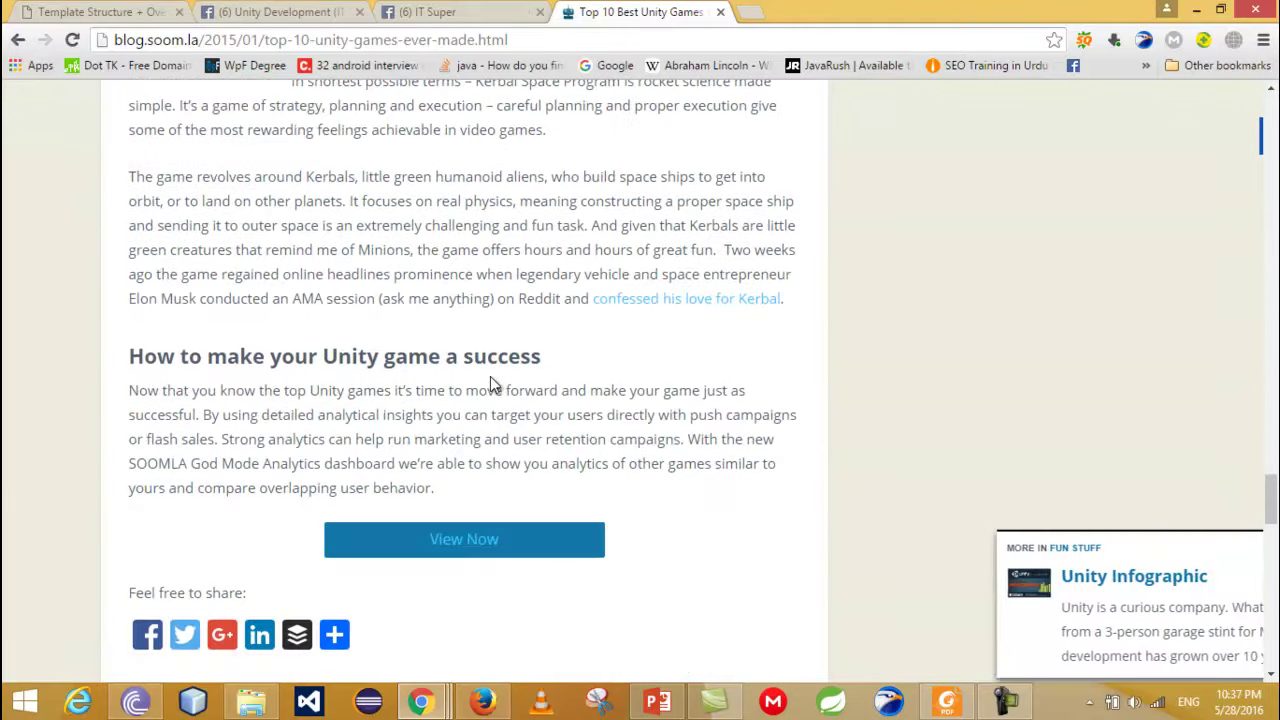
scroll(490, 376, "down", 1)
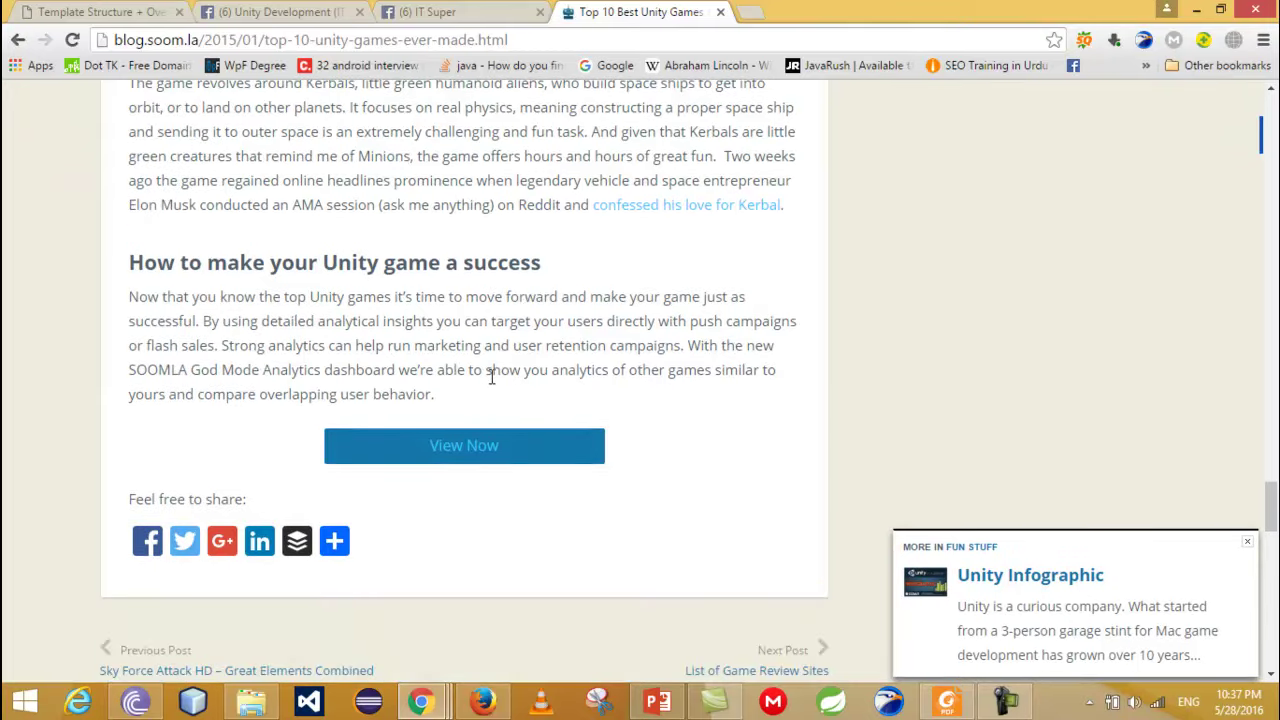
scroll(491, 376, "up", 2)
scroll(491, 376, "up", 2)
scroll(491, 376, "up", 4)
scroll(491, 376, "up", 5)
scroll(491, 376, "up", 5)
scroll(491, 376, "up", 5)
scroll(491, 376, "up", 6)
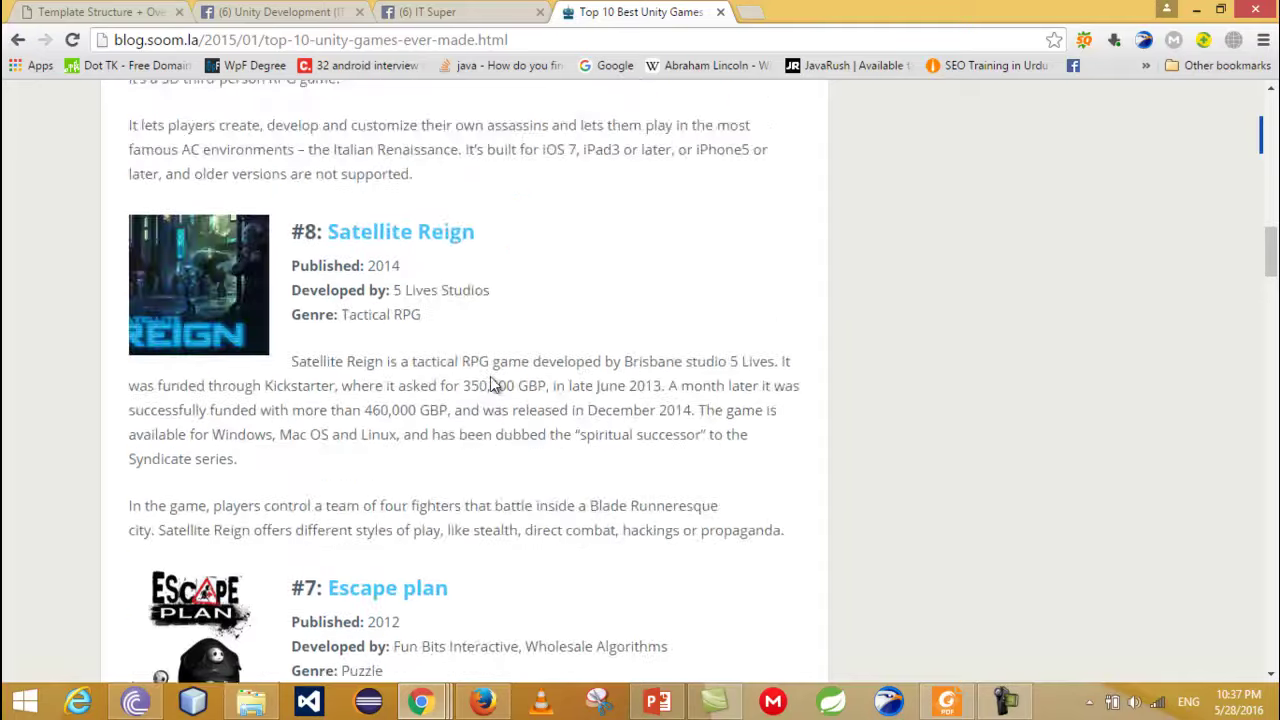
scroll(490, 376, "up", 7)
scroll(490, 376, "up", 1)
scroll(490, 376, "up", 5)
scroll(490, 376, "up", 4)
scroll(490, 376, "down", 6)
scroll(490, 376, "up", 4)
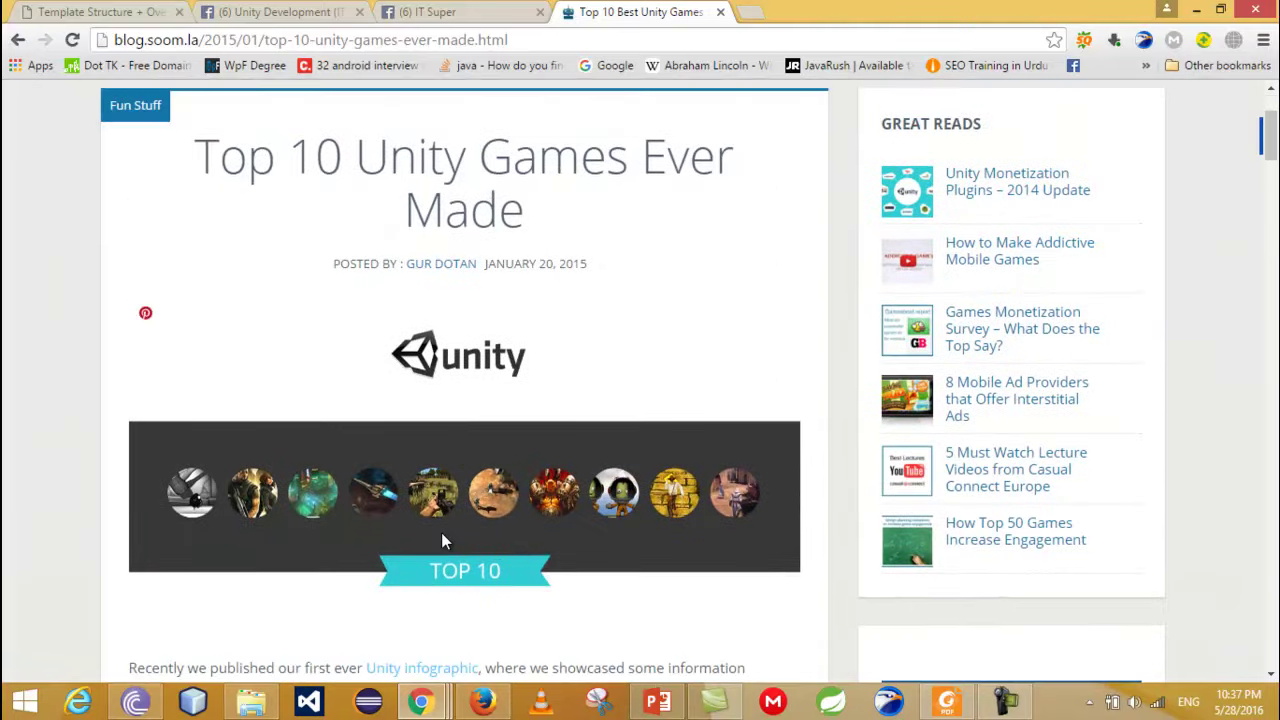
scroll(441, 537, "down", 1)
scroll(443, 530, "down", 4)
scroll(443, 535, "down", 9)
scroll(443, 530, "down", 5)
scroll(443, 530, "down", 3)
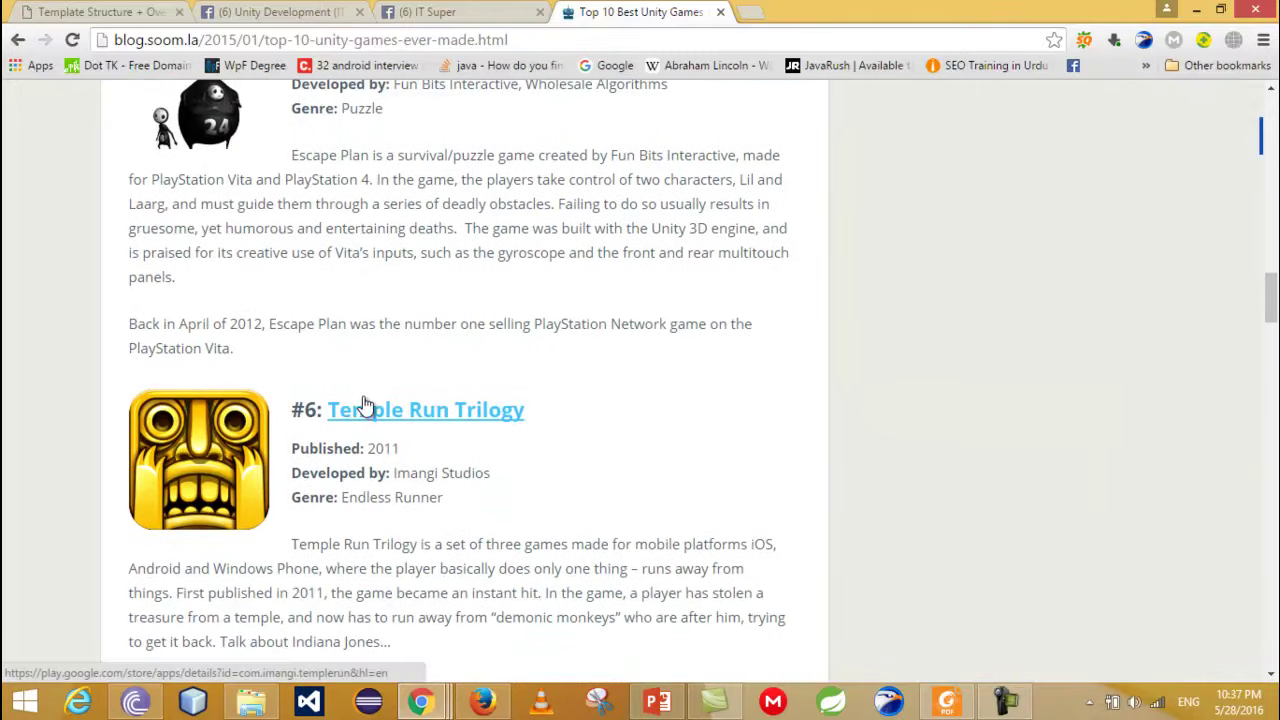
left_click_drag(546, 425, 325, 410)
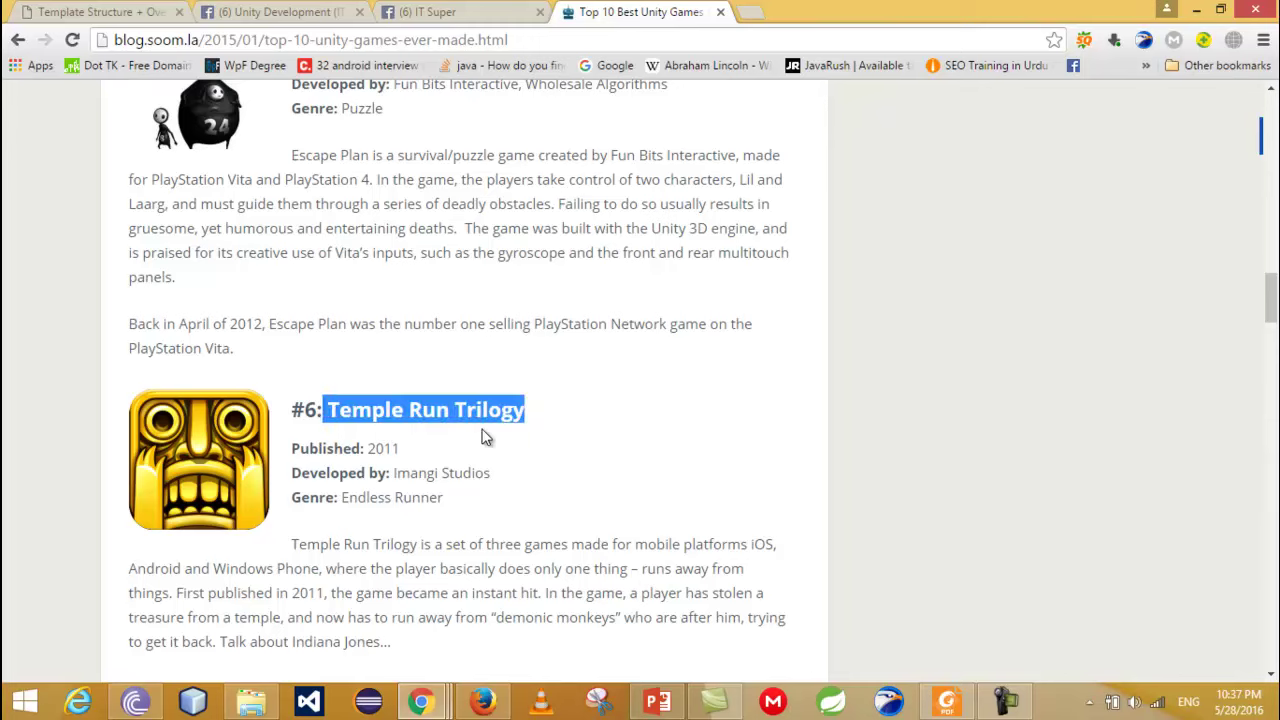
left_click(577, 431)
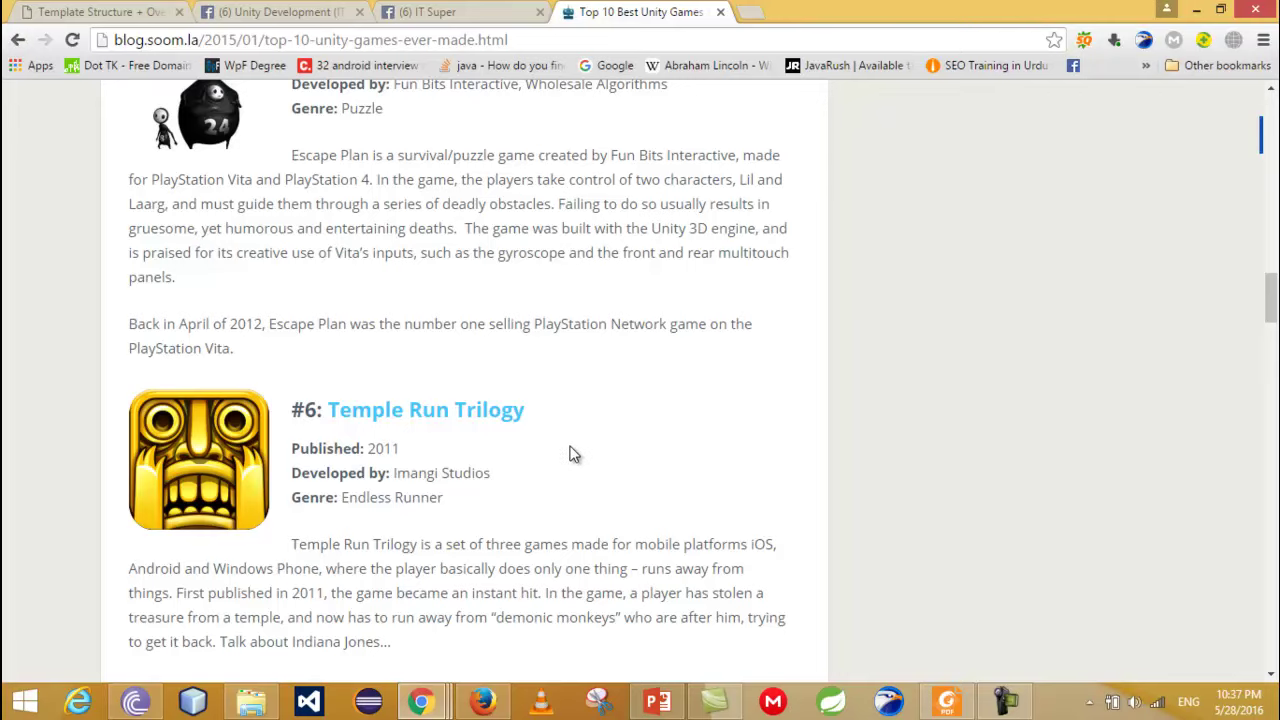
scroll(573, 454, "up", 1)
scroll(567, 474, "up", 1)
scroll(567, 504, "up", 5)
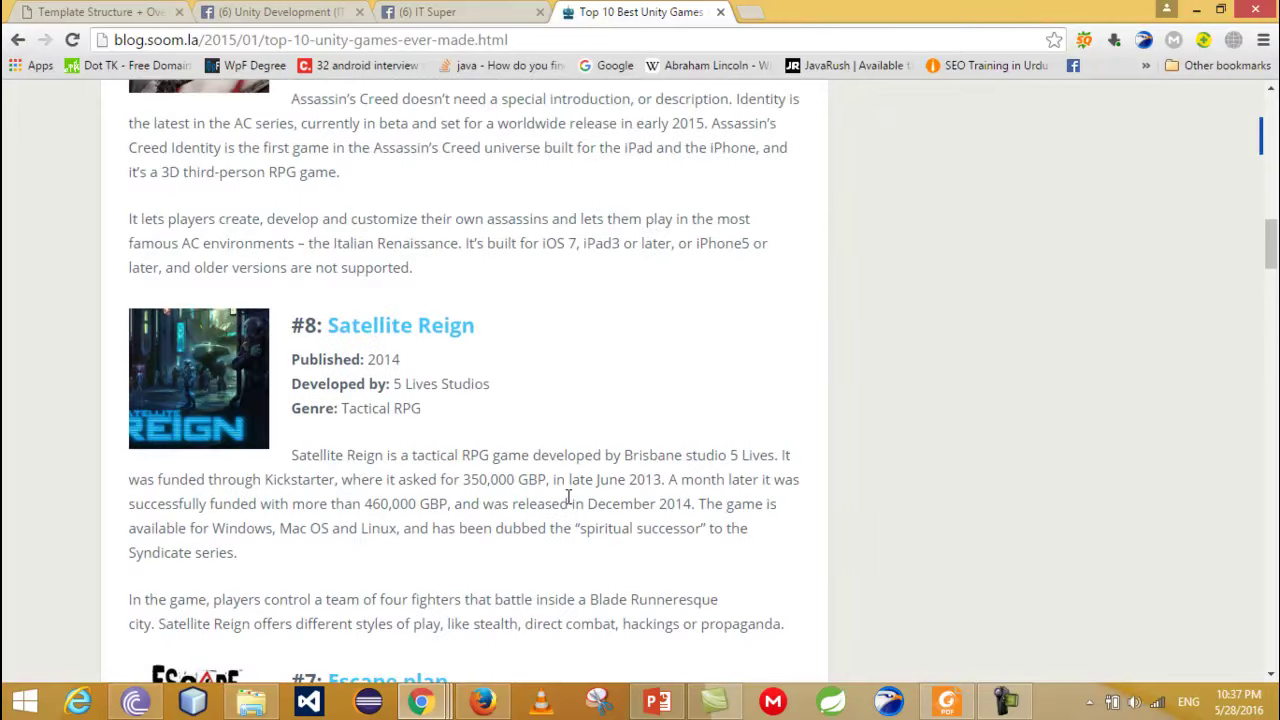
scroll(567, 504, "up", 6)
scroll(567, 496, "up", 1)
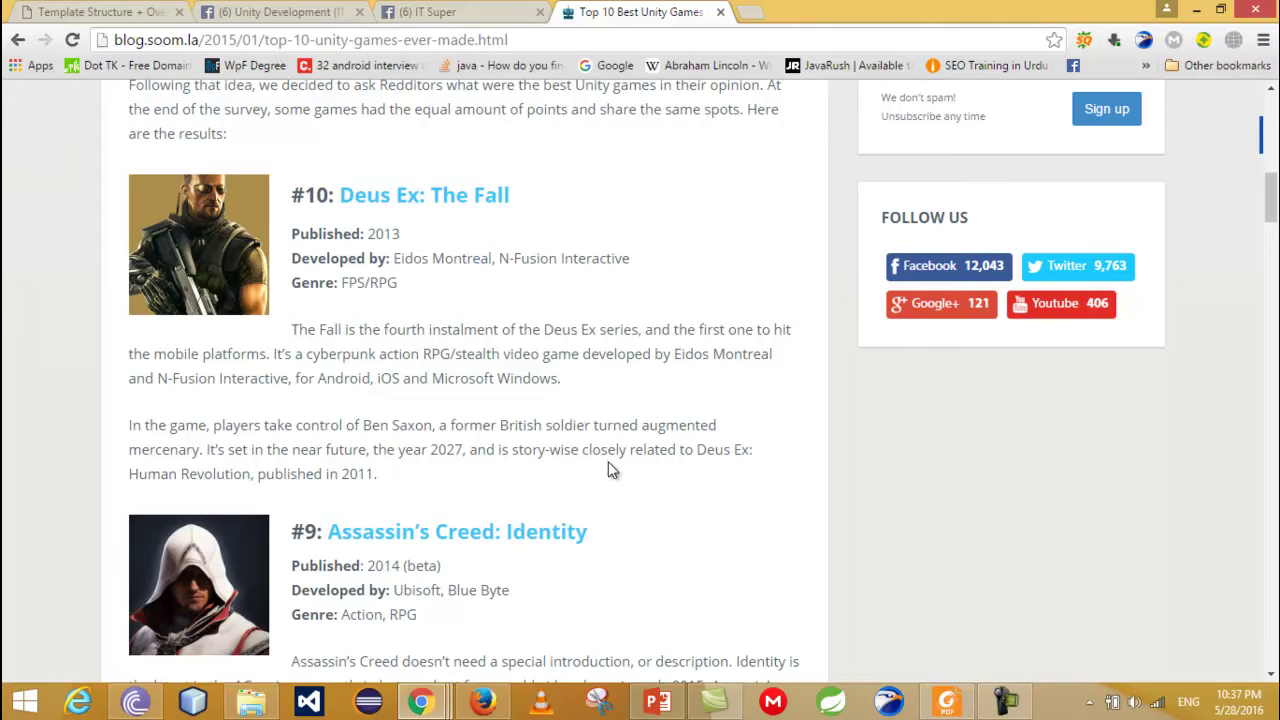
scroll(611, 468, "down", 4)
scroll(611, 470, "down", 1)
scroll(612, 474, "down", 1)
scroll(612, 472, "down", 2)
scroll(611, 468, "down", 4)
scroll(611, 468, "down", 4)
scroll(605, 480, "down", 3)
scroll(599, 490, "down", 2)
scroll(599, 494, "up", 3)
scroll(599, 494, "up", 4)
scroll(599, 494, "up", 3)
scroll(599, 494, "up", 6)
scroll(599, 494, "up", 5)
scroll(599, 494, "up", 3)
scroll(599, 494, "up", 1)
scroll(600, 495, "up", 2)
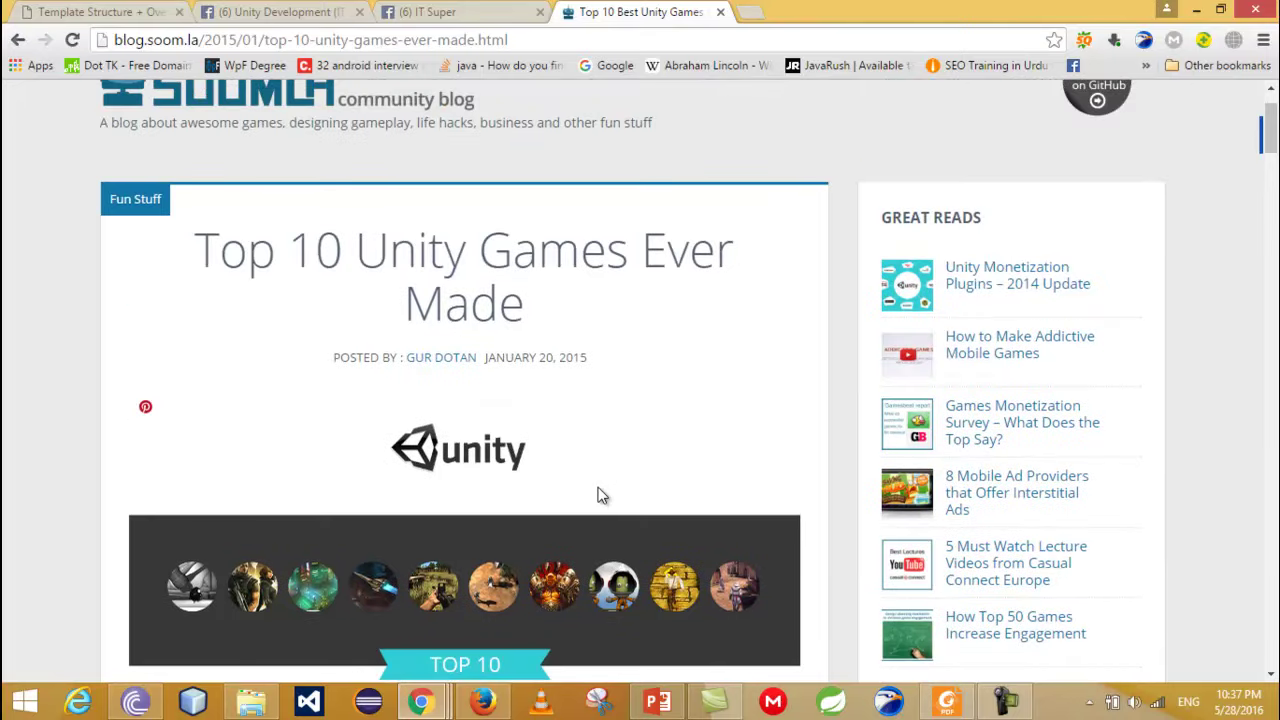
scroll(599, 494, "down", 1)
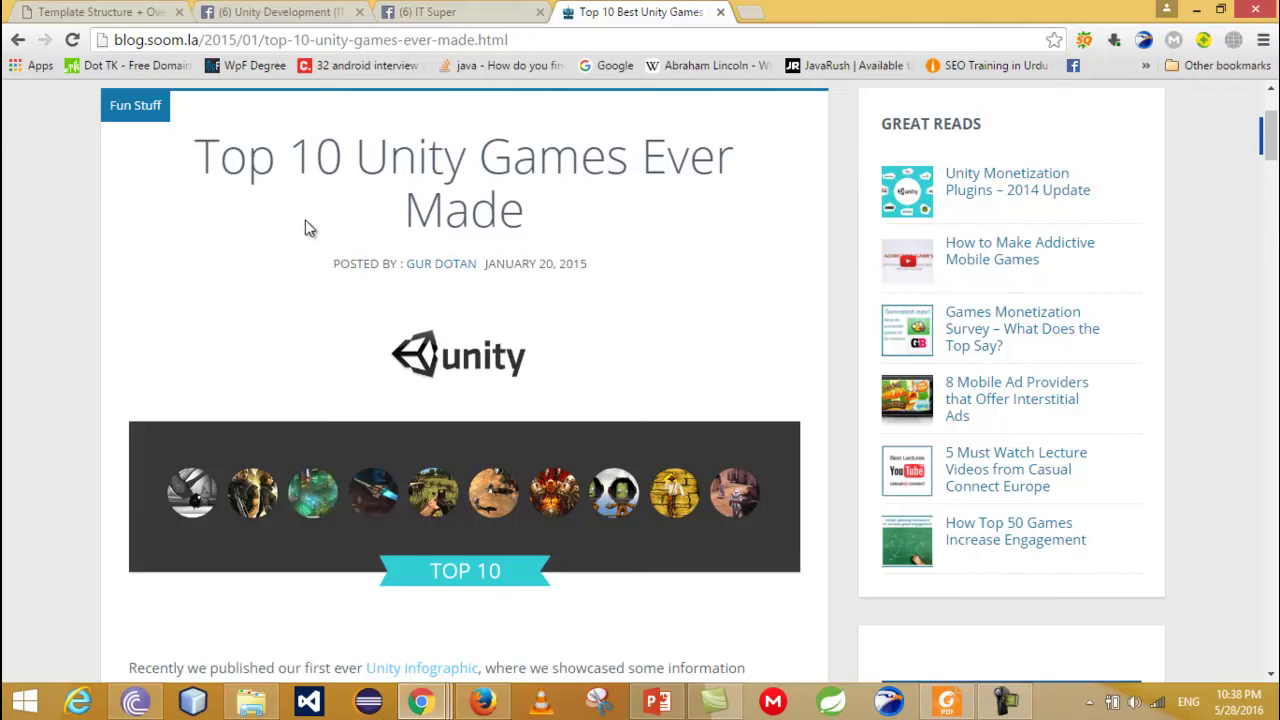
Step: Highlight the article title and byline in Chrome, then scroll further down
left_click_drag(320, 254, 609, 282)
left_click(618, 265)
scroll(71, 377, "down", 2)
Step: Launch Unity by searching 'unity' from the Start screen, then dismiss its welcome window
left_click(12, 700)
type("unity")
left_click(14, 706)
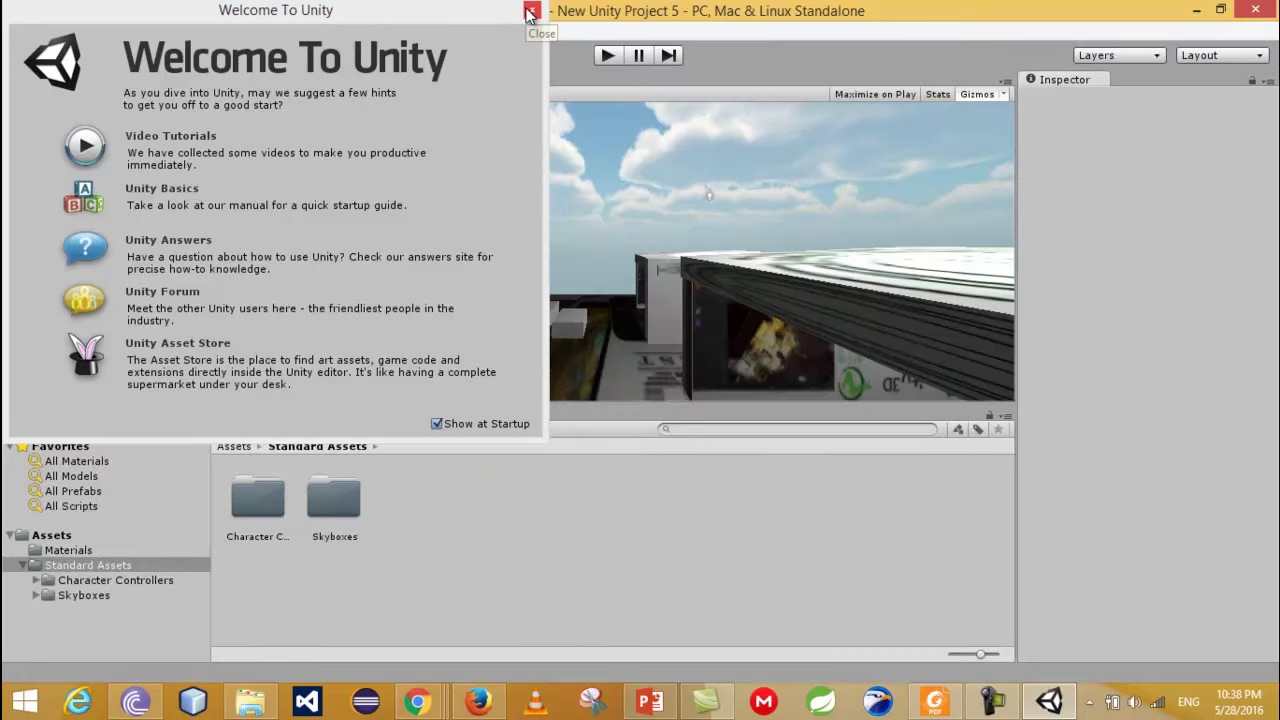
left_click(530, 11)
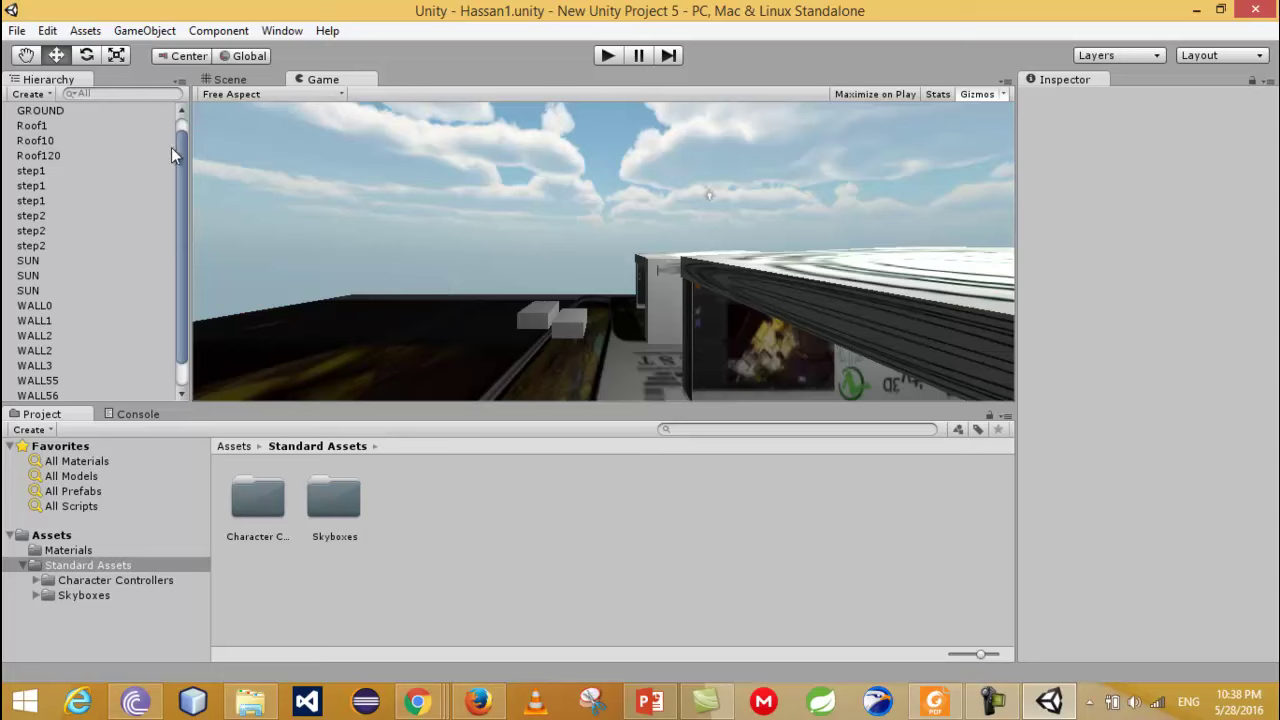
Step: Scroll the Hierarchy to reveal the First Person Controller, GROUND, roof, step, SUN and WALL objects
left_click_drag(179, 149, 180, 129)
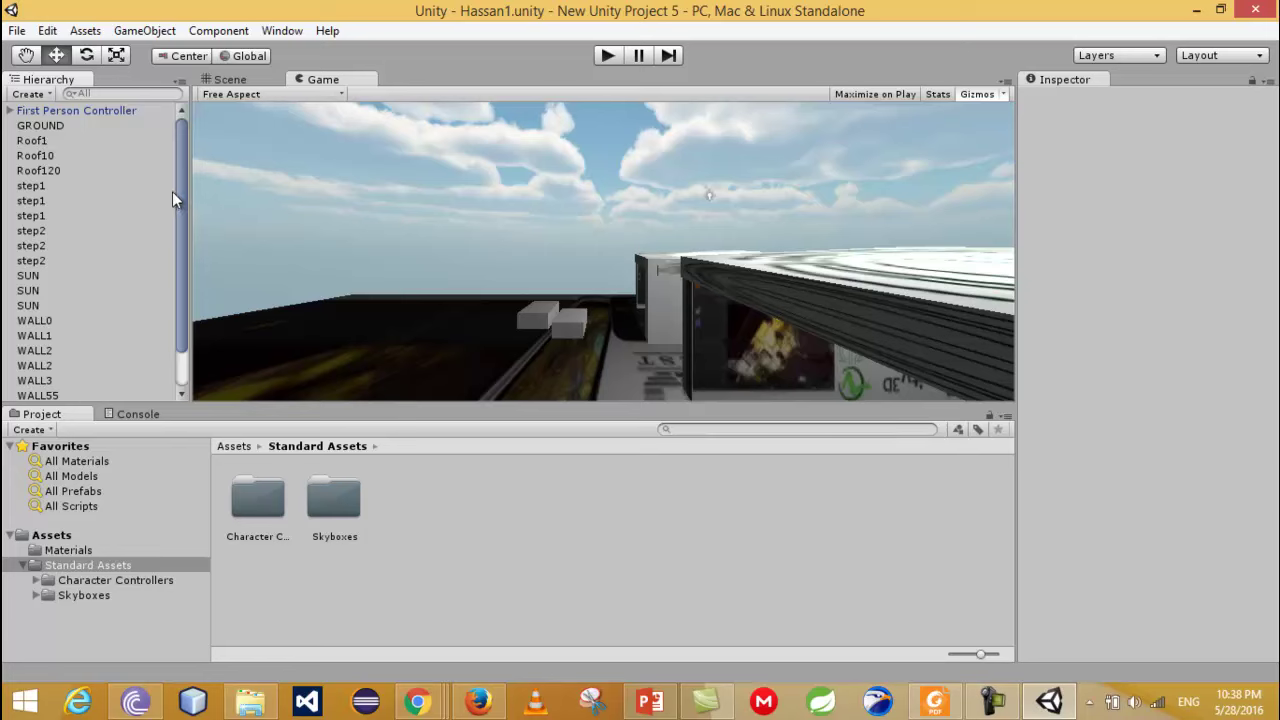
mouse_move(181, 183)
left_mouse_down()
mouse_move(189, 221)
mouse_move(189, 157)
left_mouse_up()
Step: Inspect GROUND, Roof1, Roof10, Roof120, step1, step2, SUN, WALL3 and WALL2 one by one
left_click(33, 128)
left_click(28, 143)
left_click(28, 157)
left_click(30, 171)
left_click(30, 215)
left_click(30, 245)
left_click(28, 275)
left_click(20, 380)
left_click(42, 351)
left_click(44, 292)
left_click(42, 261)
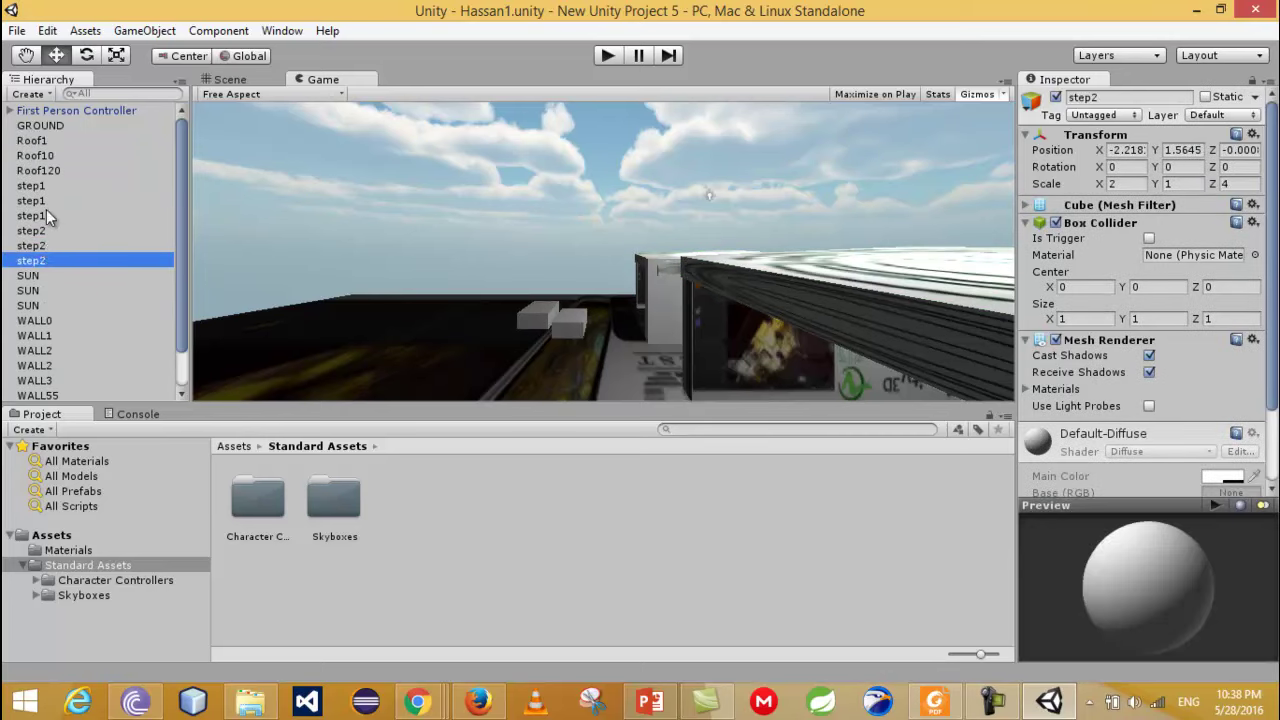
left_click(46, 217)
Step: Scroll the Hierarchy and re-inspect the wall, SUN and step objects, ending on step2 with the Game view focused
left_click_drag(181, 196, 184, 286)
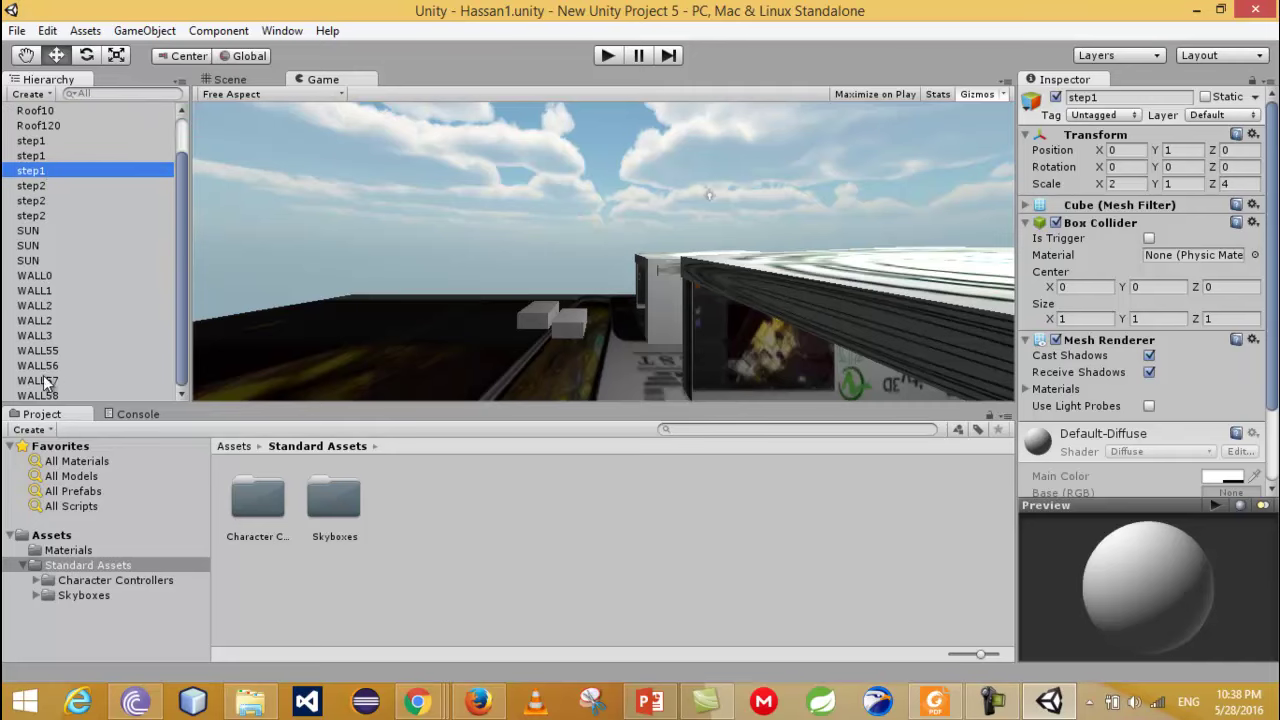
left_click(40, 380)
left_click(40, 350)
left_click(35, 306)
left_click(32, 245)
left_click(32, 230)
left_click(35, 200)
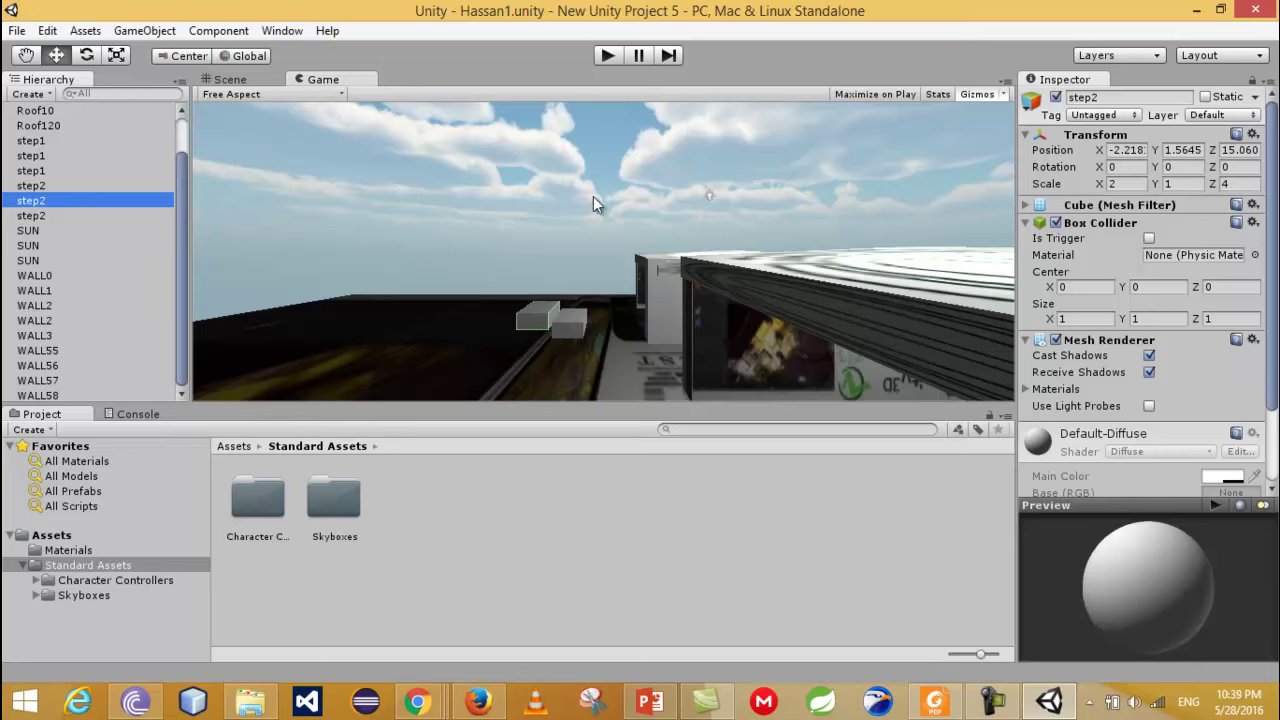
left_click(790, 298)
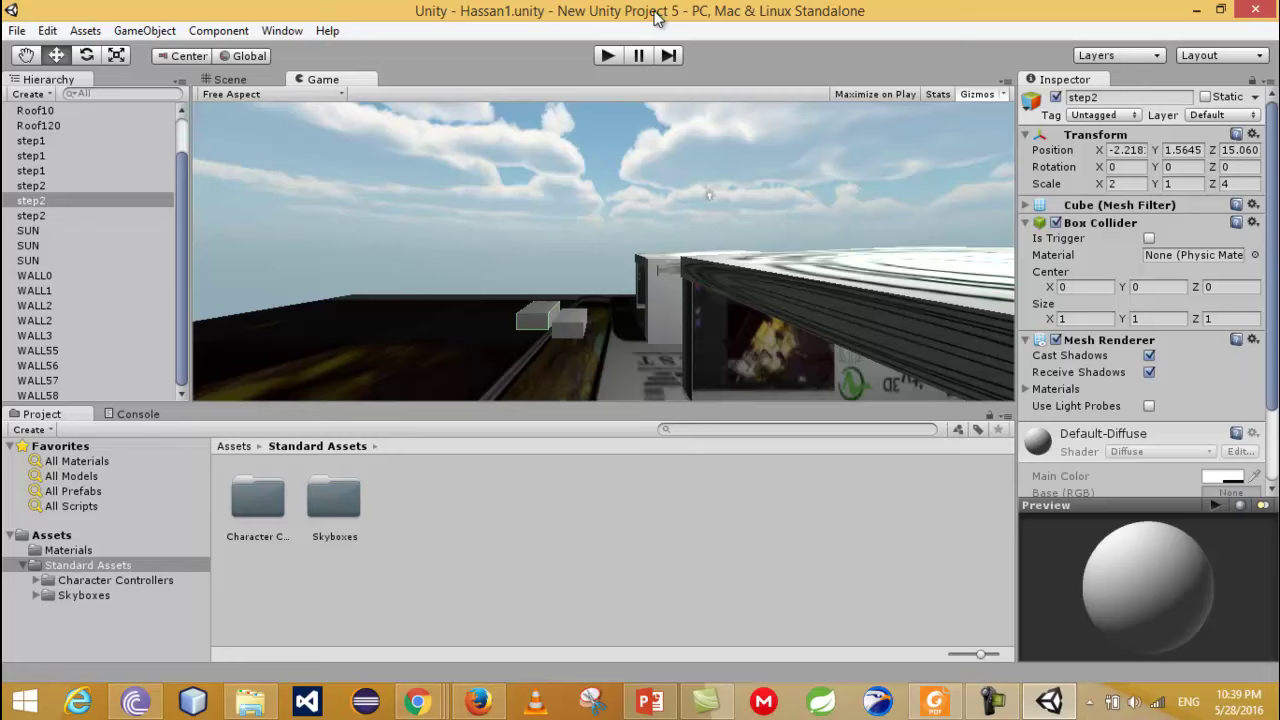
mouse_move(600, 14)
left_mouse_down()
mouse_move(577, 60)
mouse_move(612, 8)
mouse_move(610, 22)
left_mouse_up()
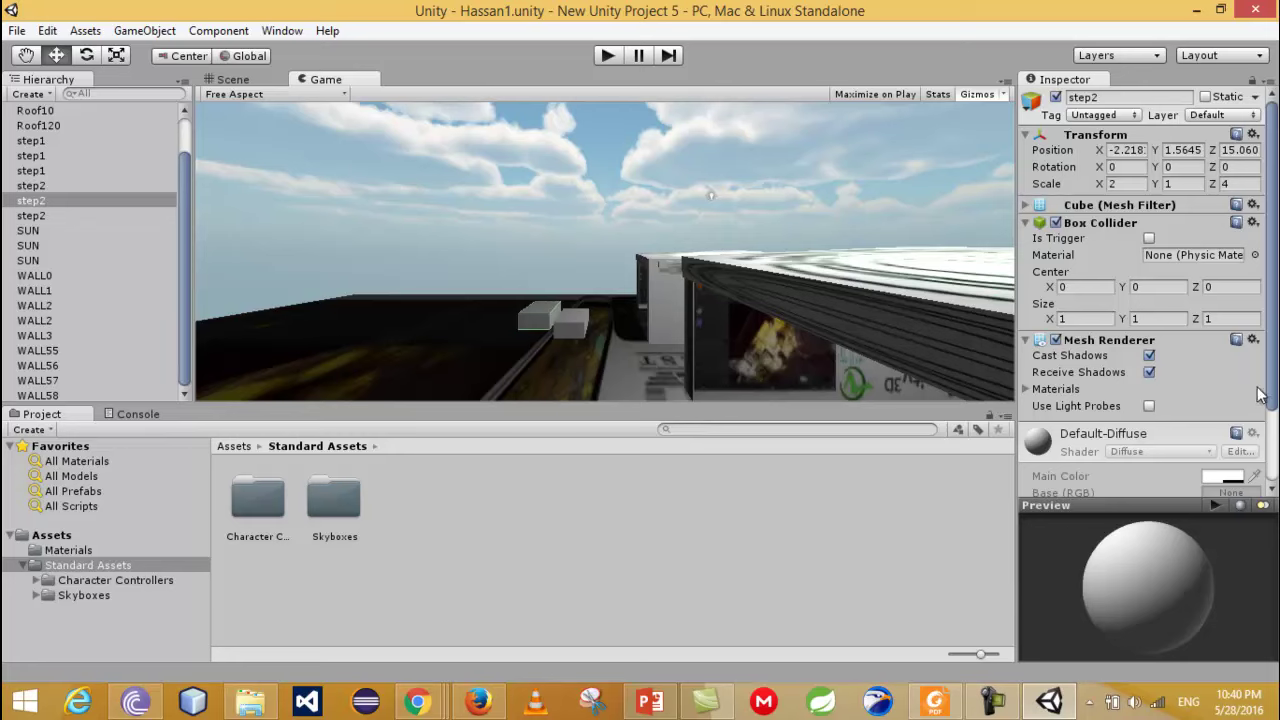
scroll(1275, 396, "down", 5)
scroll(1275, 396, "up", 5)
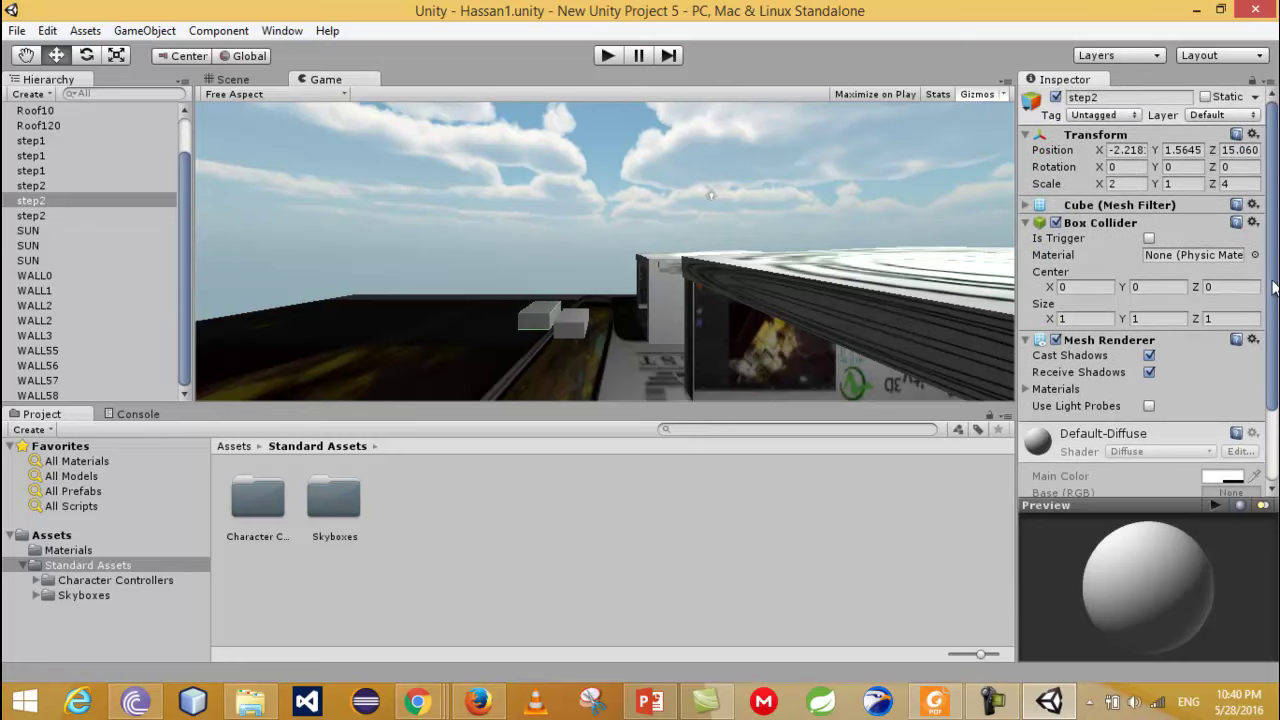
scroll(1277, 357, "down", 5)
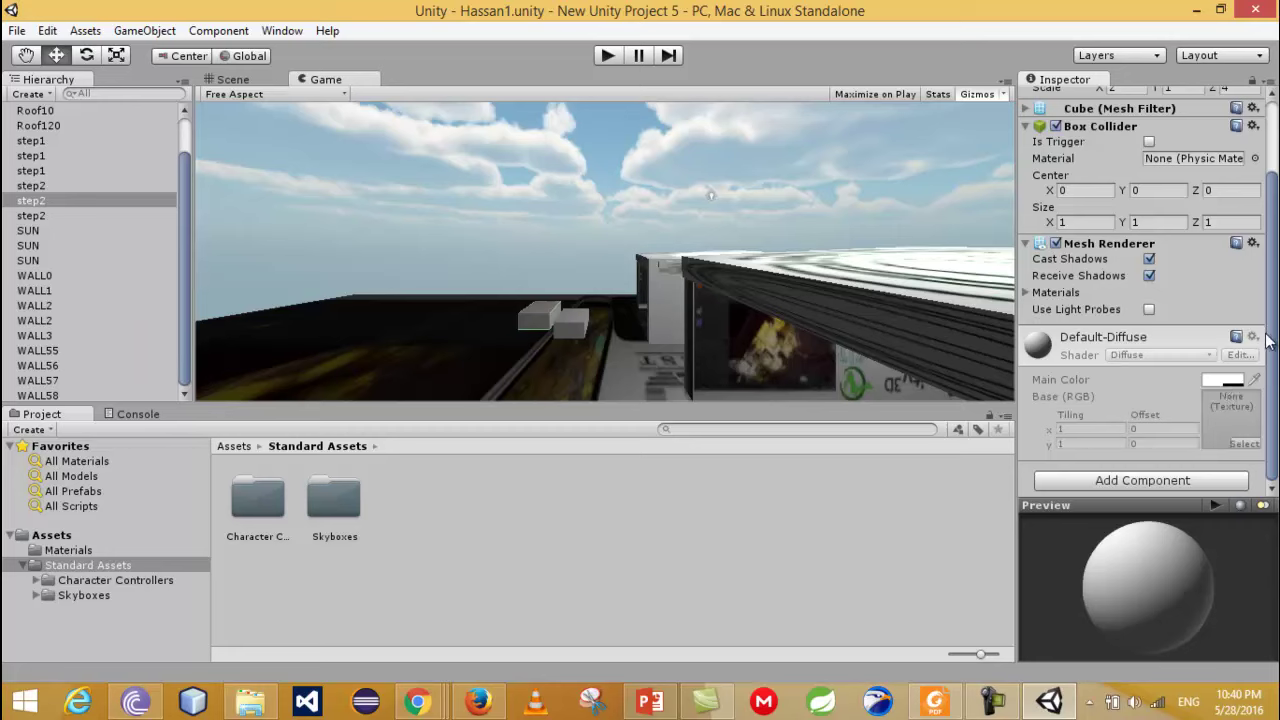
scroll(1272, 340, "up", 5)
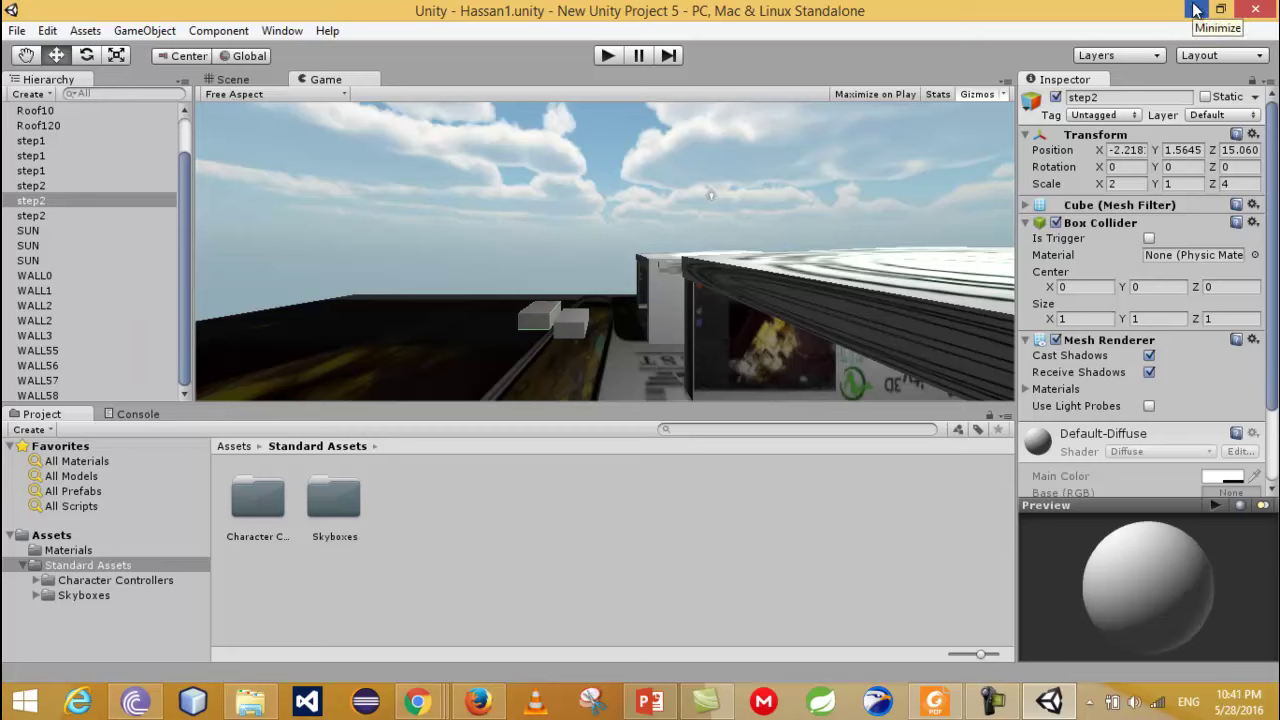
Step: Dismiss the Assets menu, minimize Unity, scroll the games article, and return to PowerPoint slide 3
left_click(84, 31)
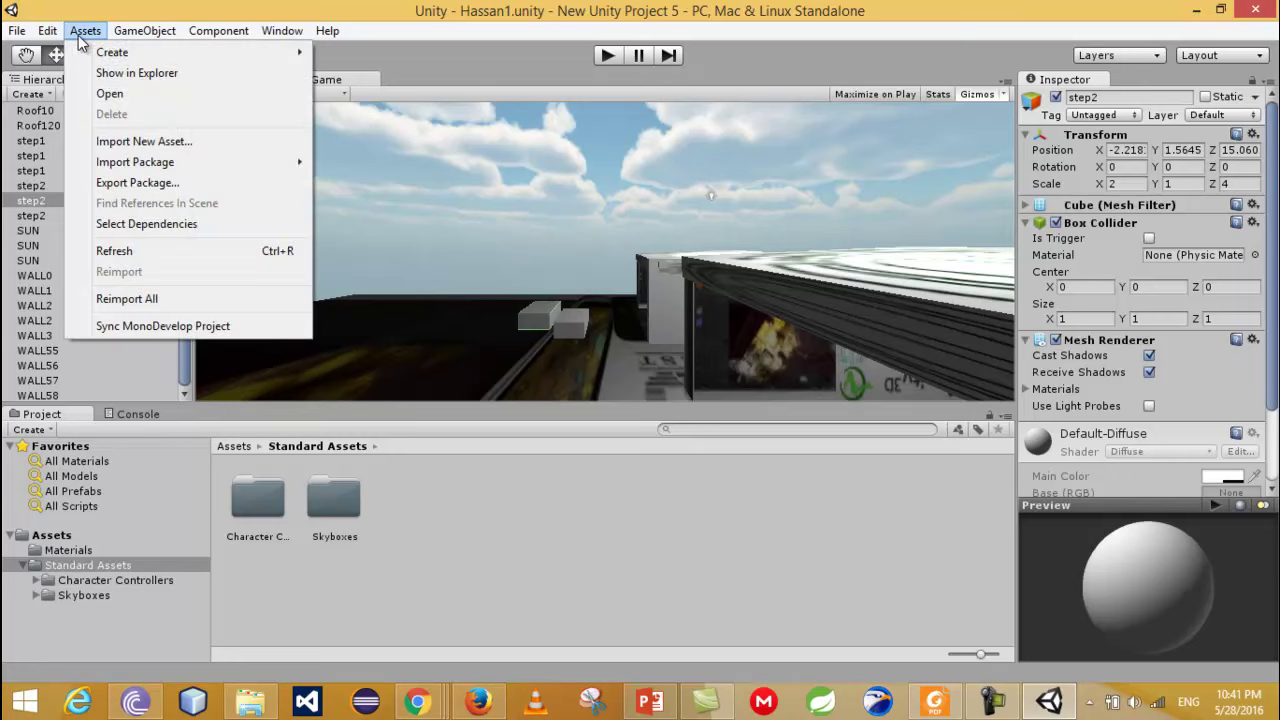
left_click(268, 390)
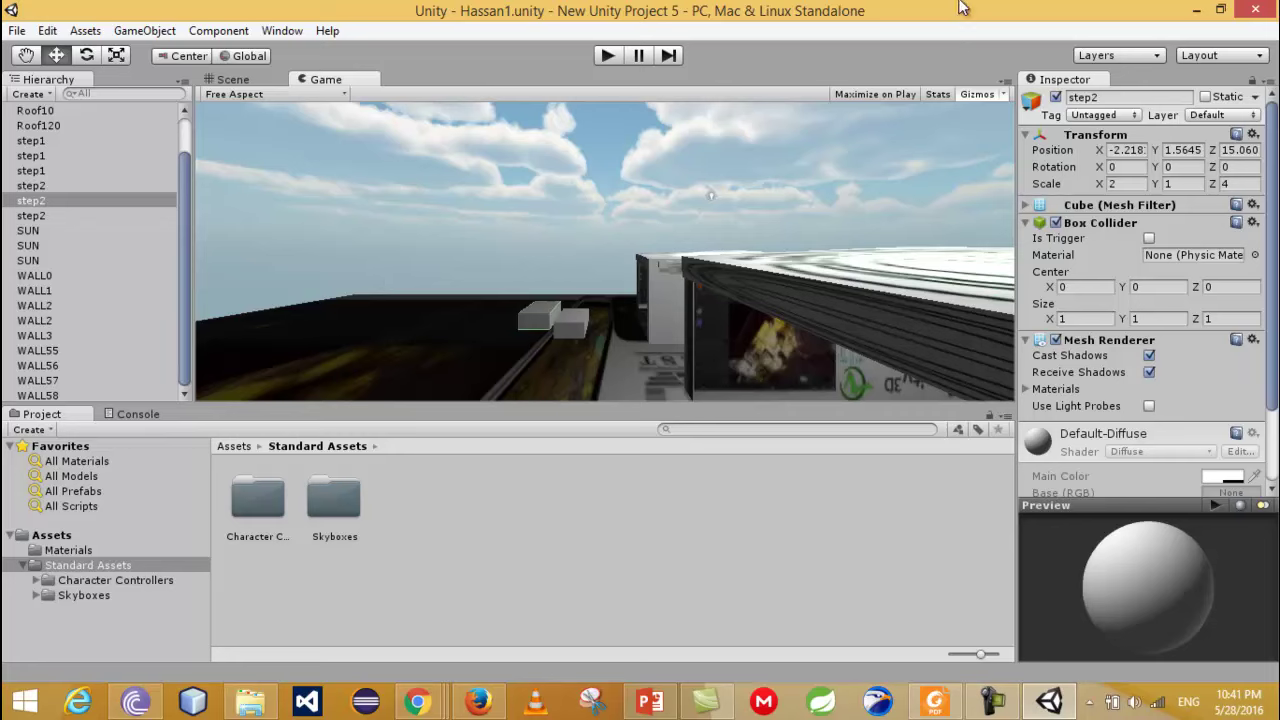
left_click(1203, 10)
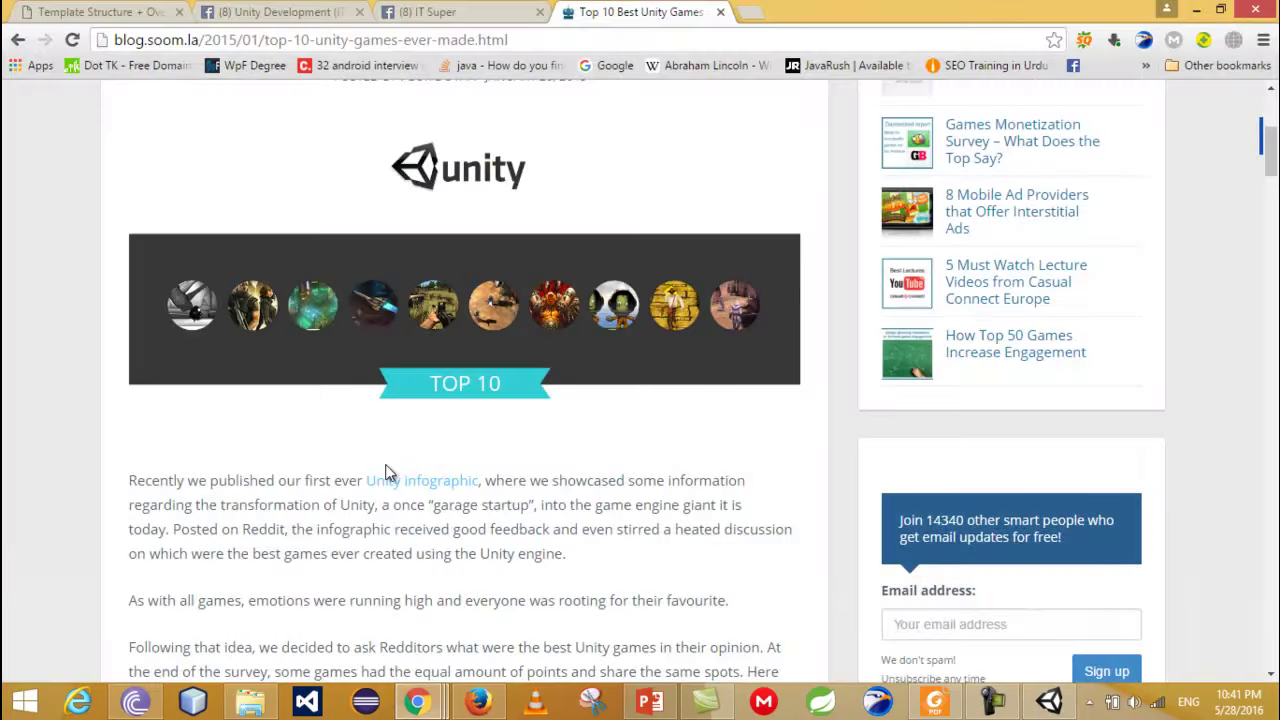
scroll(388, 463, "down", 5)
scroll(388, 463, "down", 1)
scroll(386, 465, "down", 5)
scroll(386, 465, "down", 5)
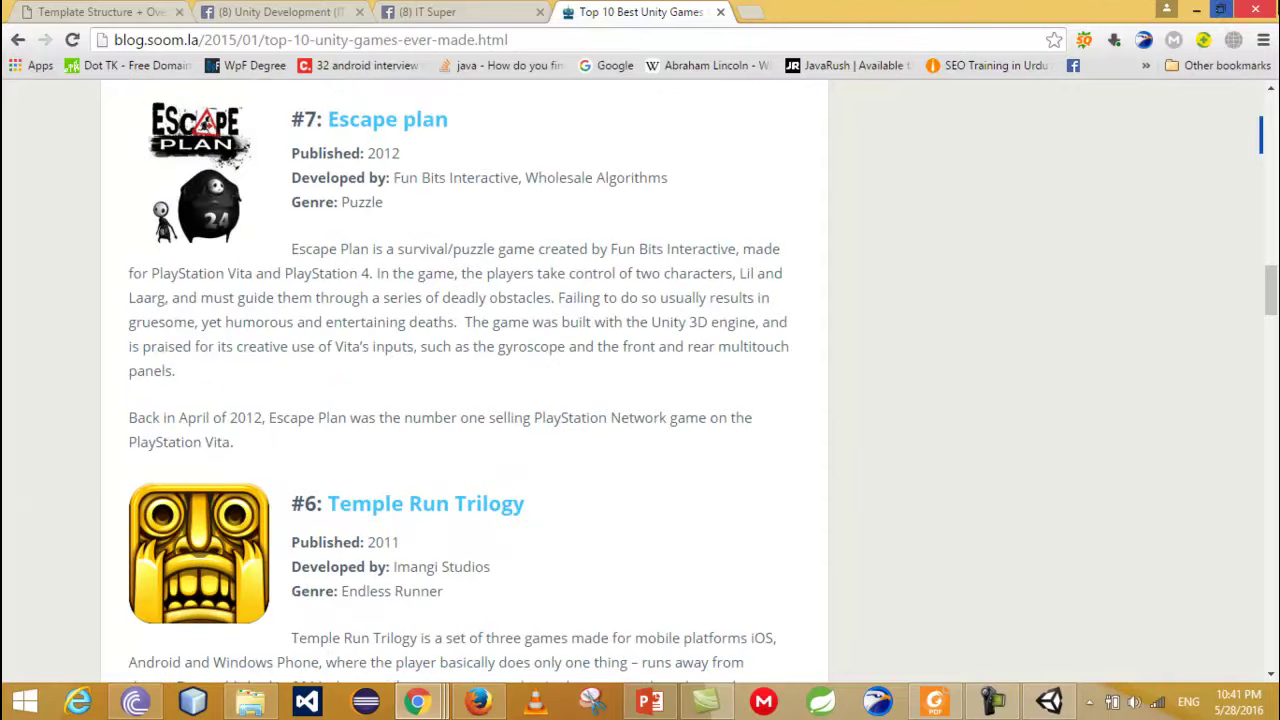
left_click(1196, 10)
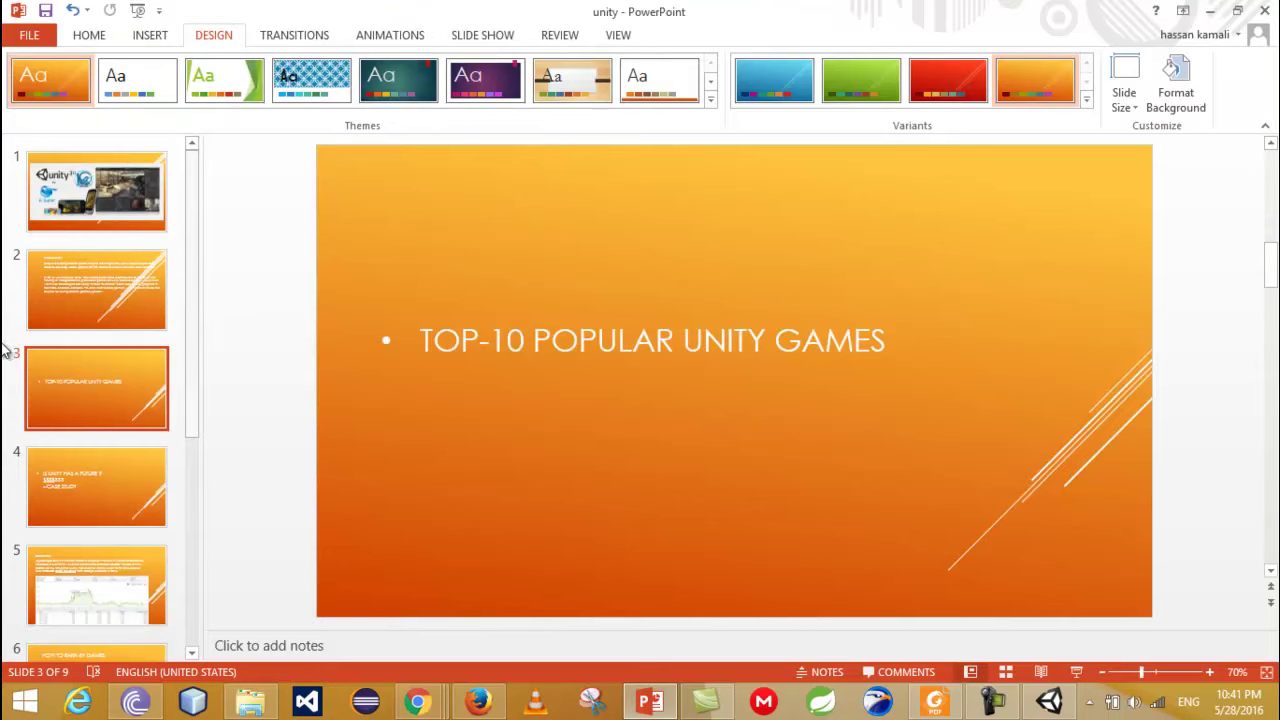
Step: Step past slide 4 on Unity's future to slide 5, the Case Study earnings chart
left_click(117, 500)
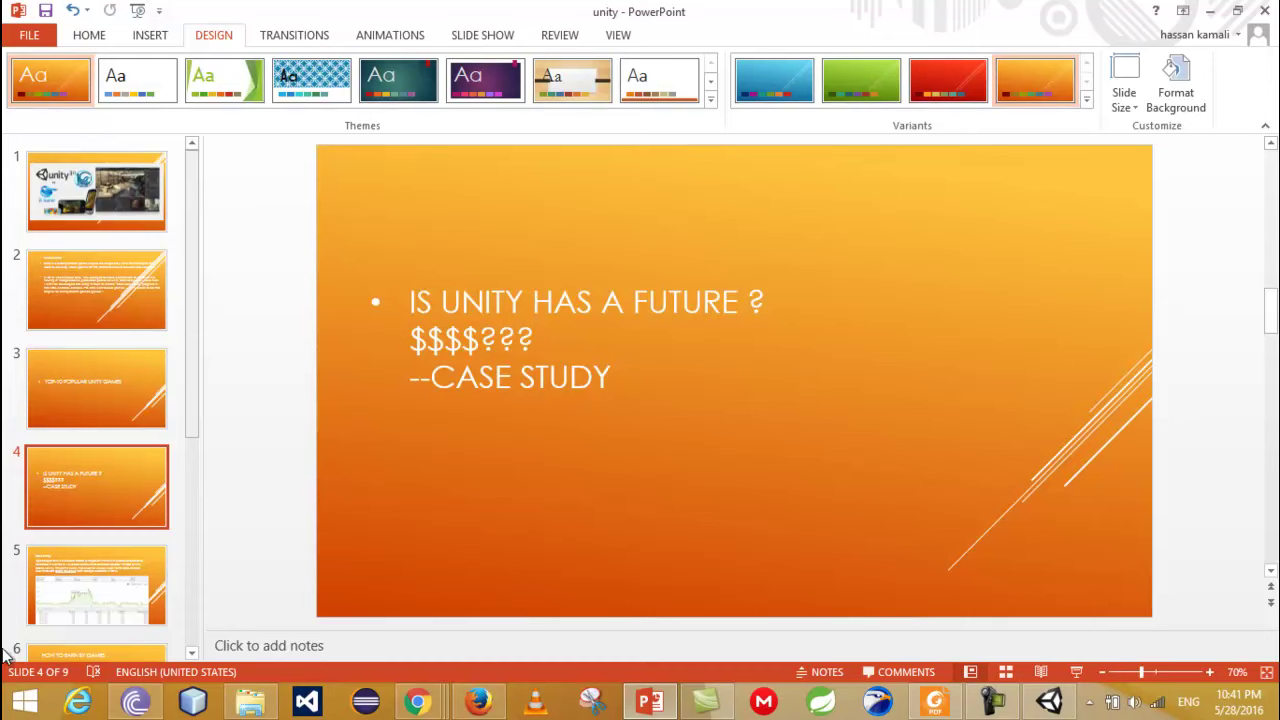
left_click(133, 600)
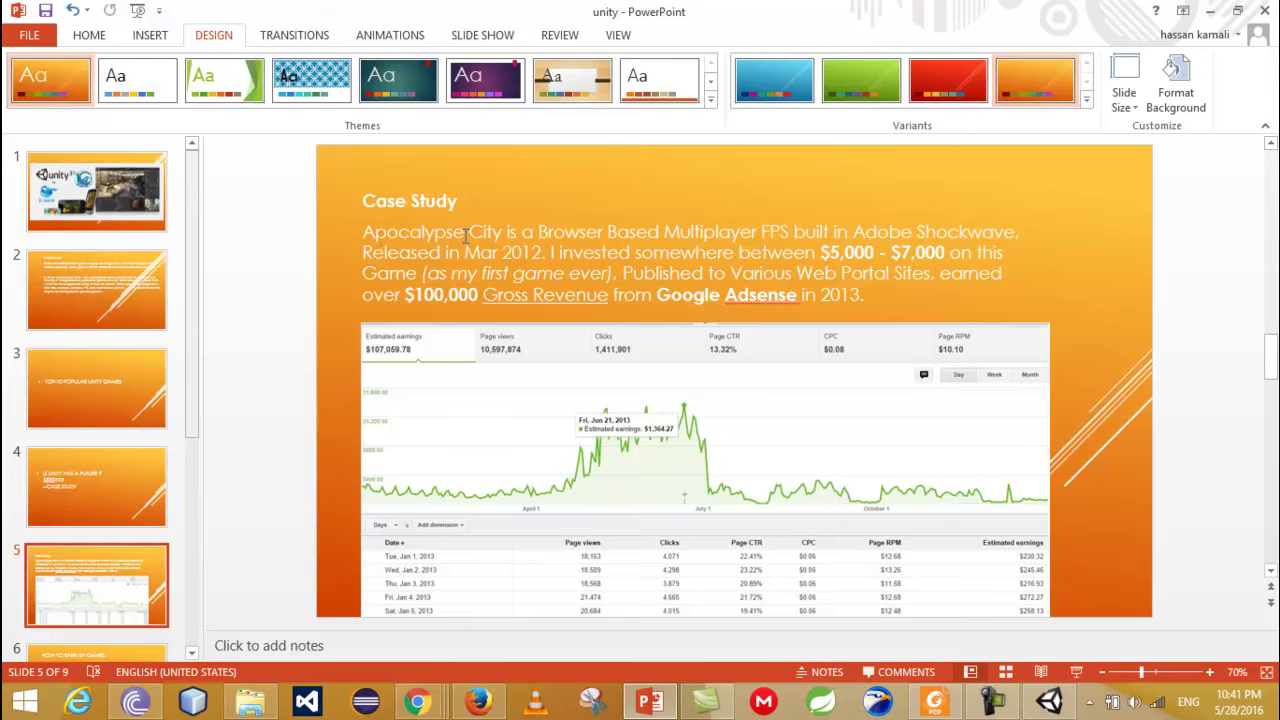
left_click_drag(466, 234, 362, 234)
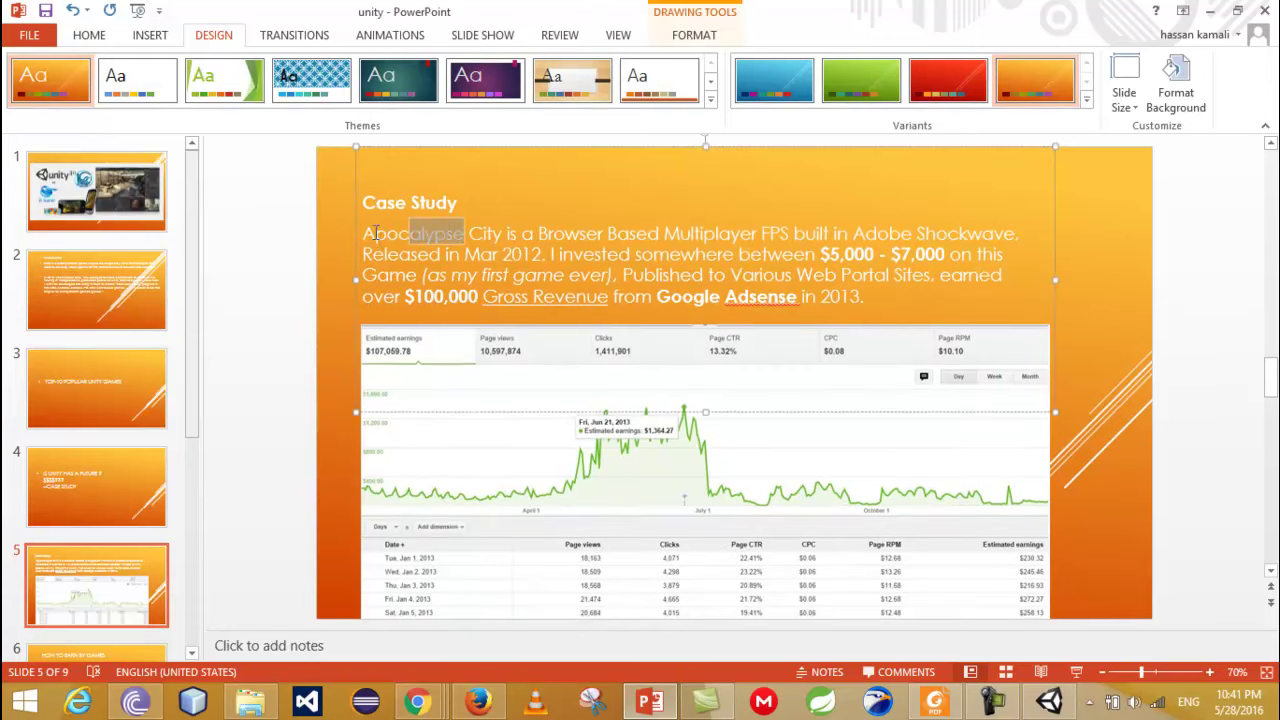
left_click(646, 200)
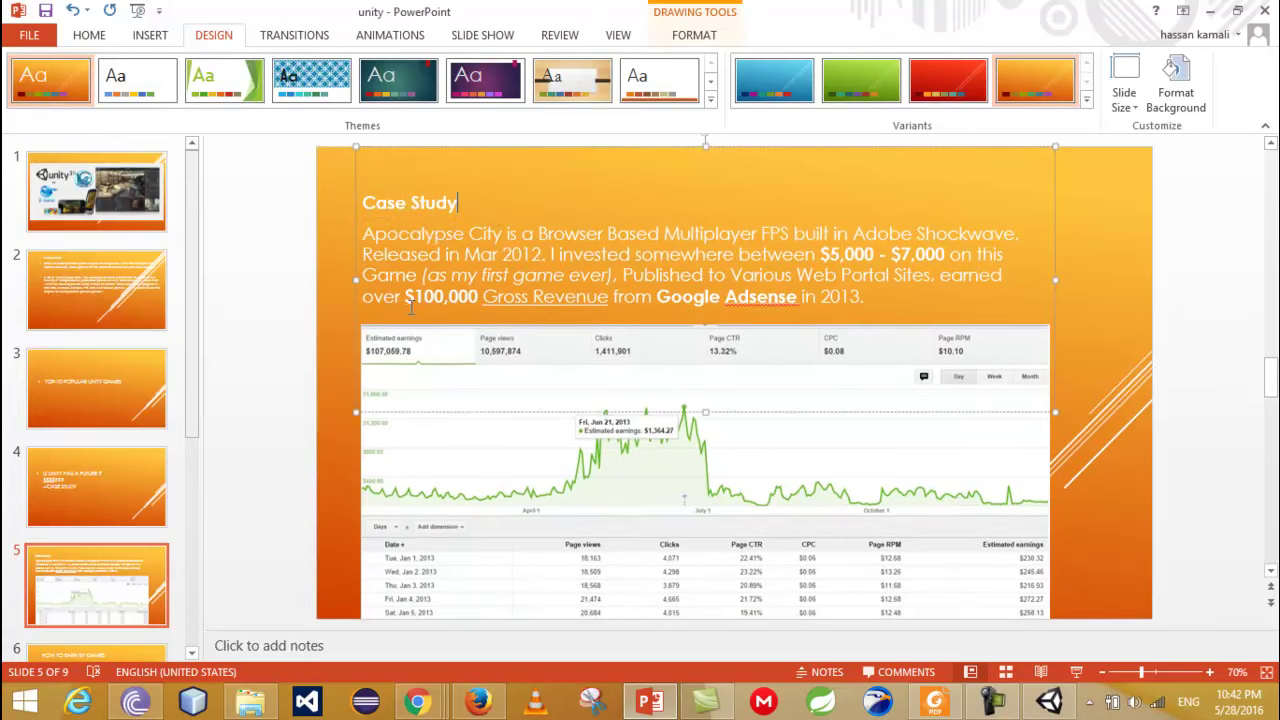
left_click_drag(407, 296, 486, 296)
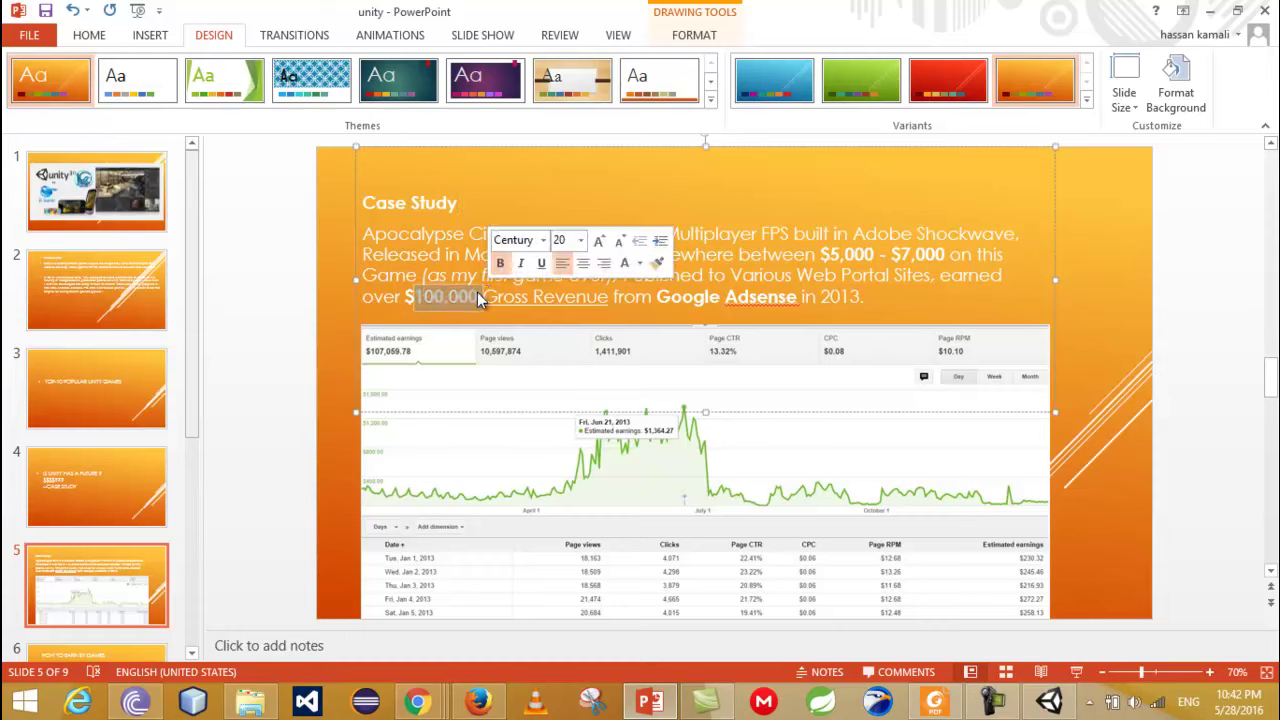
left_click(479, 296)
mouse_move(479, 296)
left_mouse_down()
mouse_move(413, 296)
mouse_move(480, 296)
left_mouse_up()
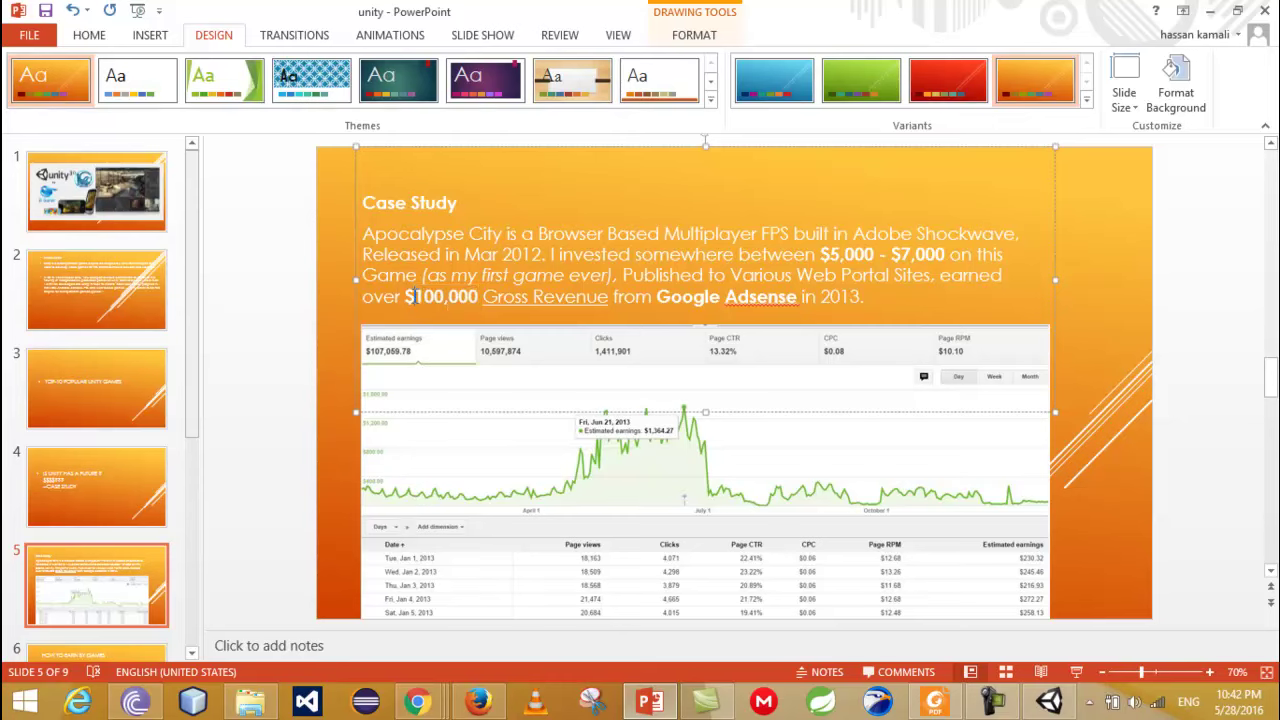
left_click(479, 296)
left_click_drag(829, 258, 866, 259)
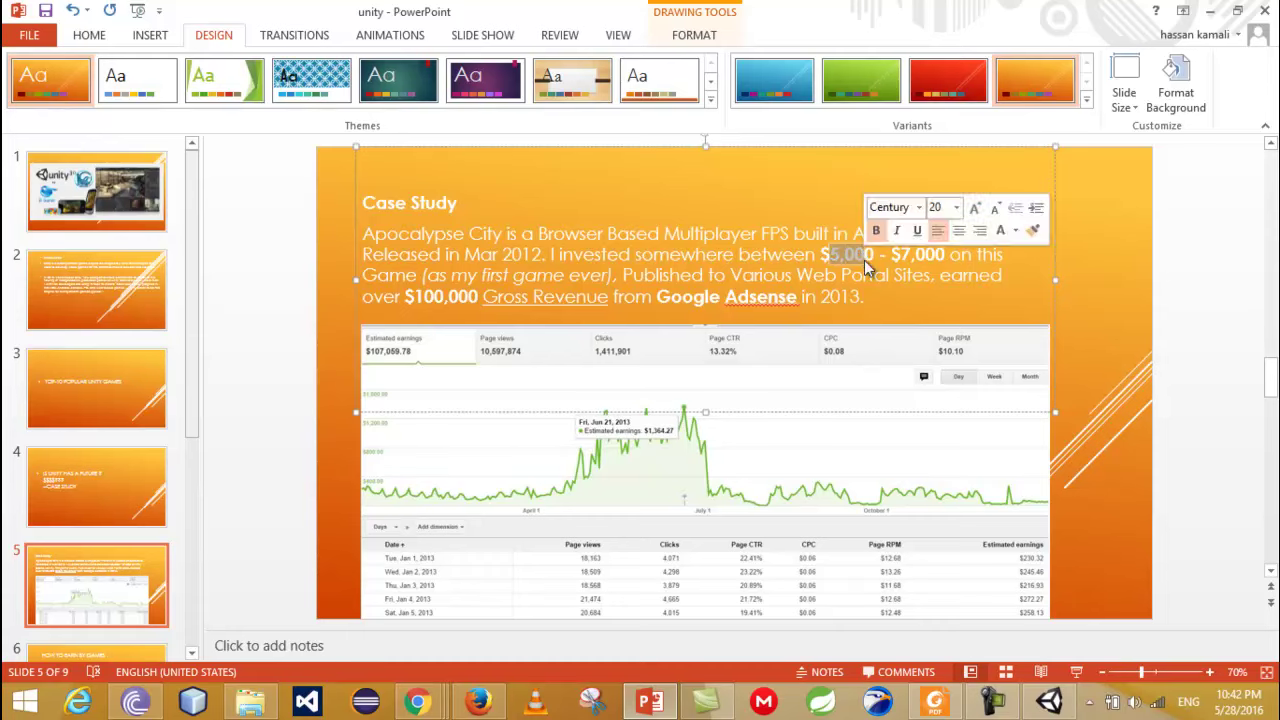
left_click(866, 296)
left_click(706, 479)
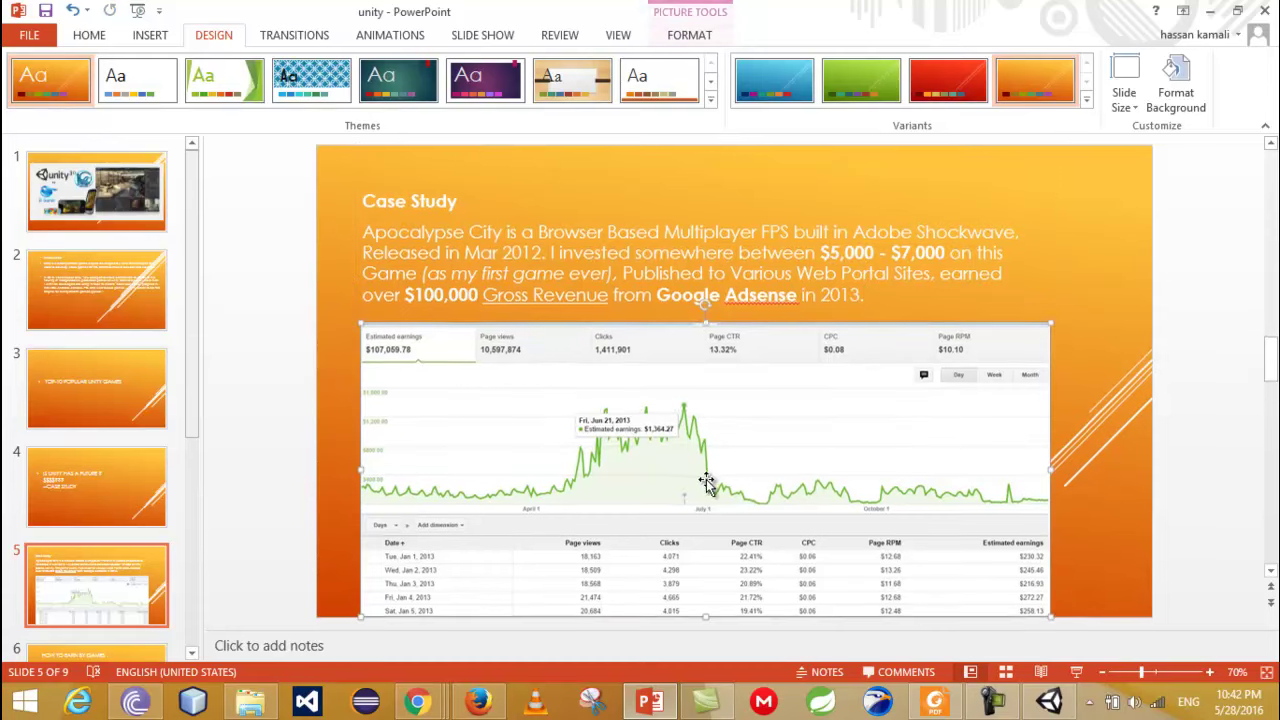
left_click(707, 257)
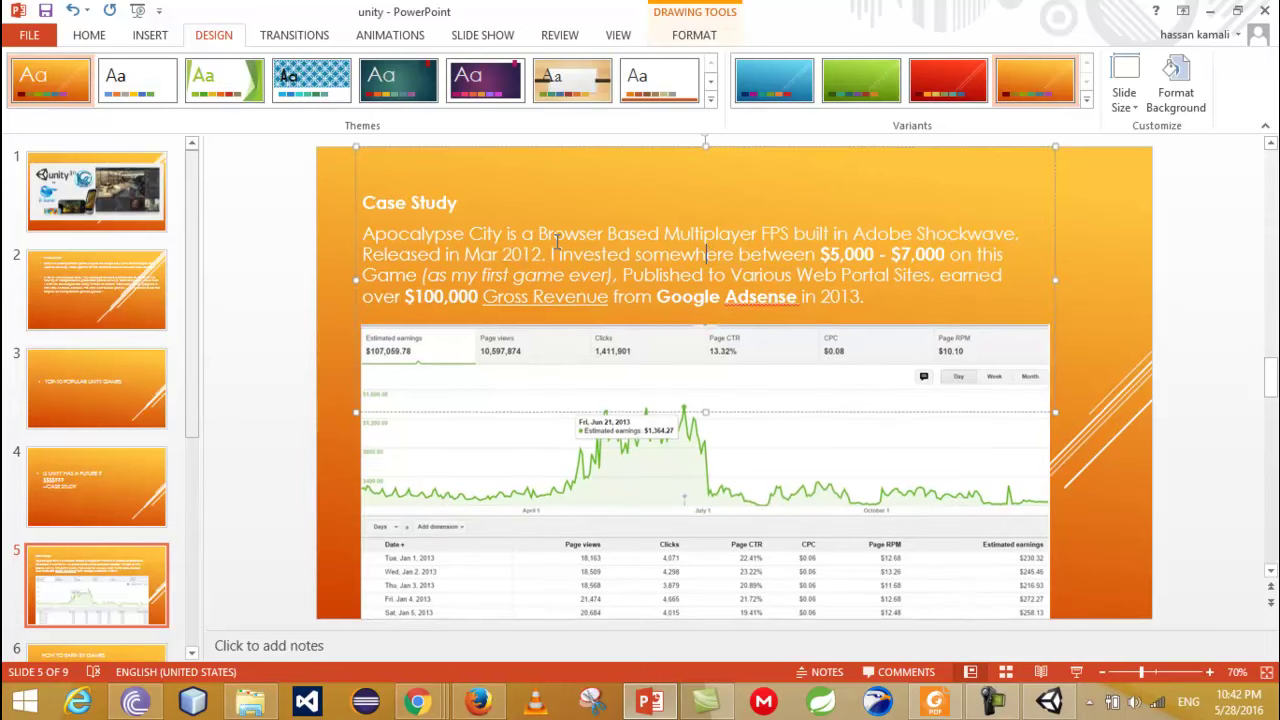
left_click_drag(538, 234, 668, 238)
left_click(649, 235)
left_click(535, 238)
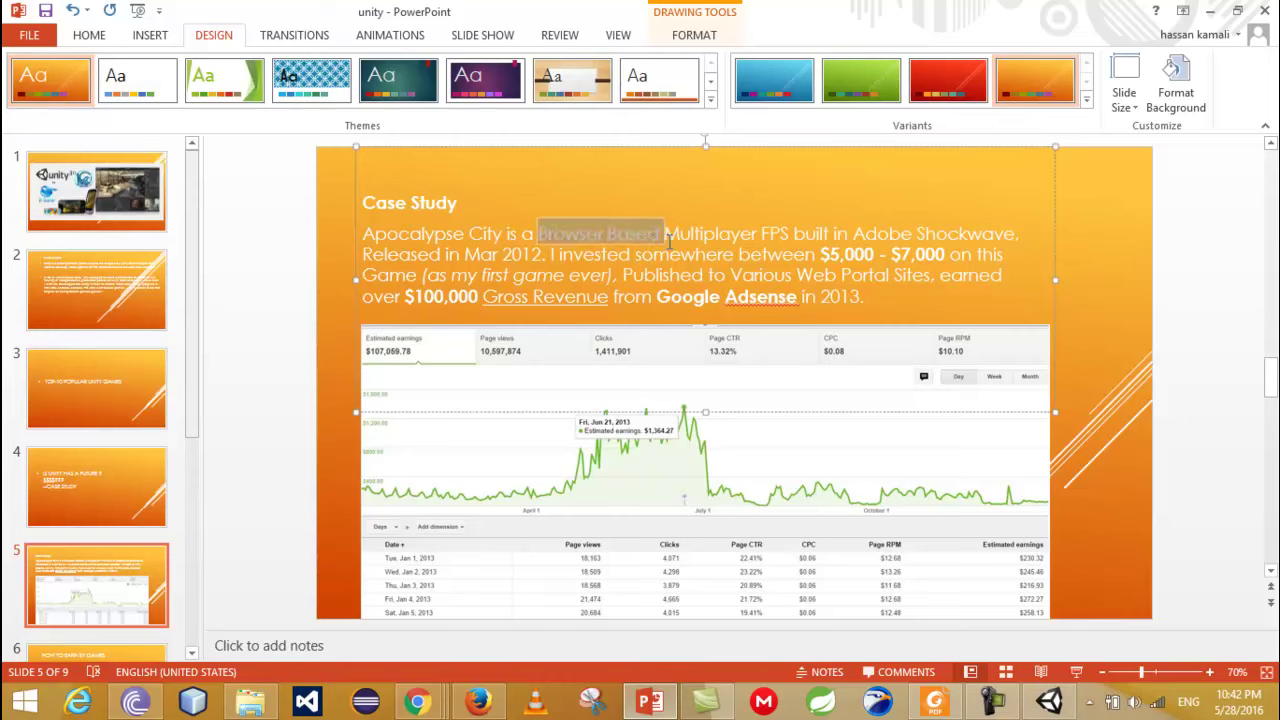
left_click(665, 213)
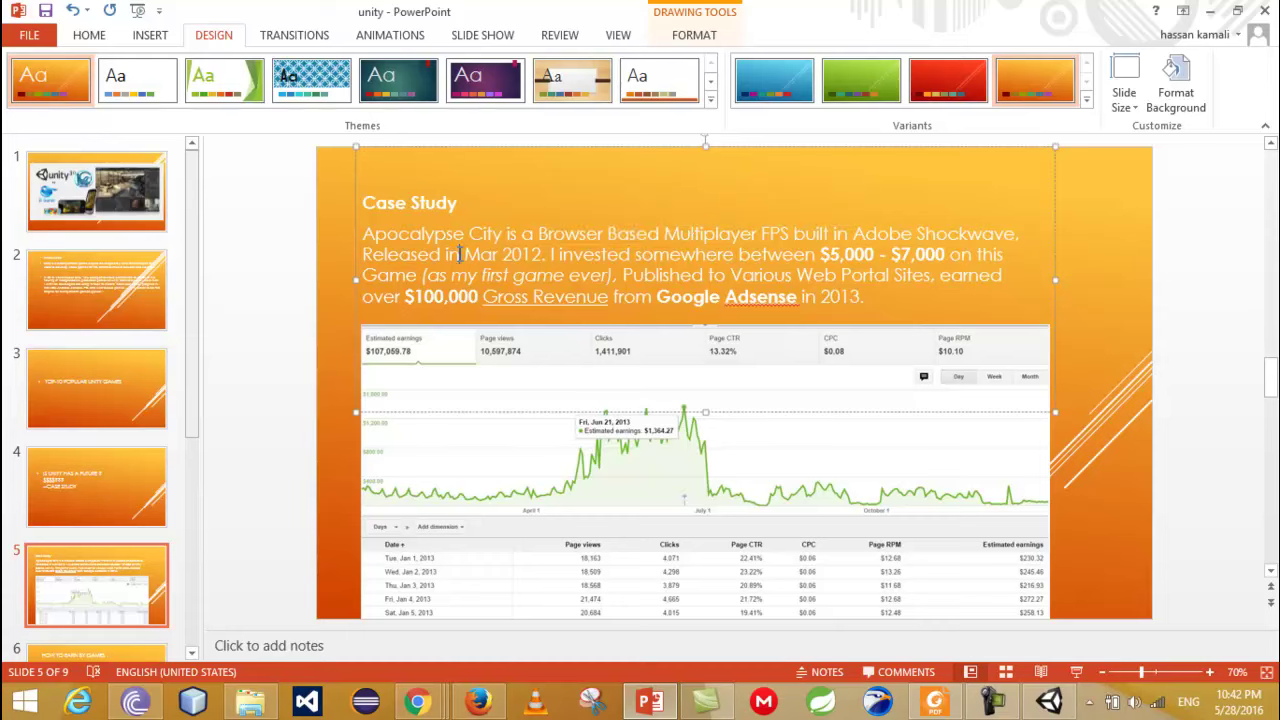
left_click_drag(445, 256, 545, 250)
left_click(530, 254)
left_click(555, 254)
key("BackSpace")
type("i")
left_click_drag(551, 254, 823, 254)
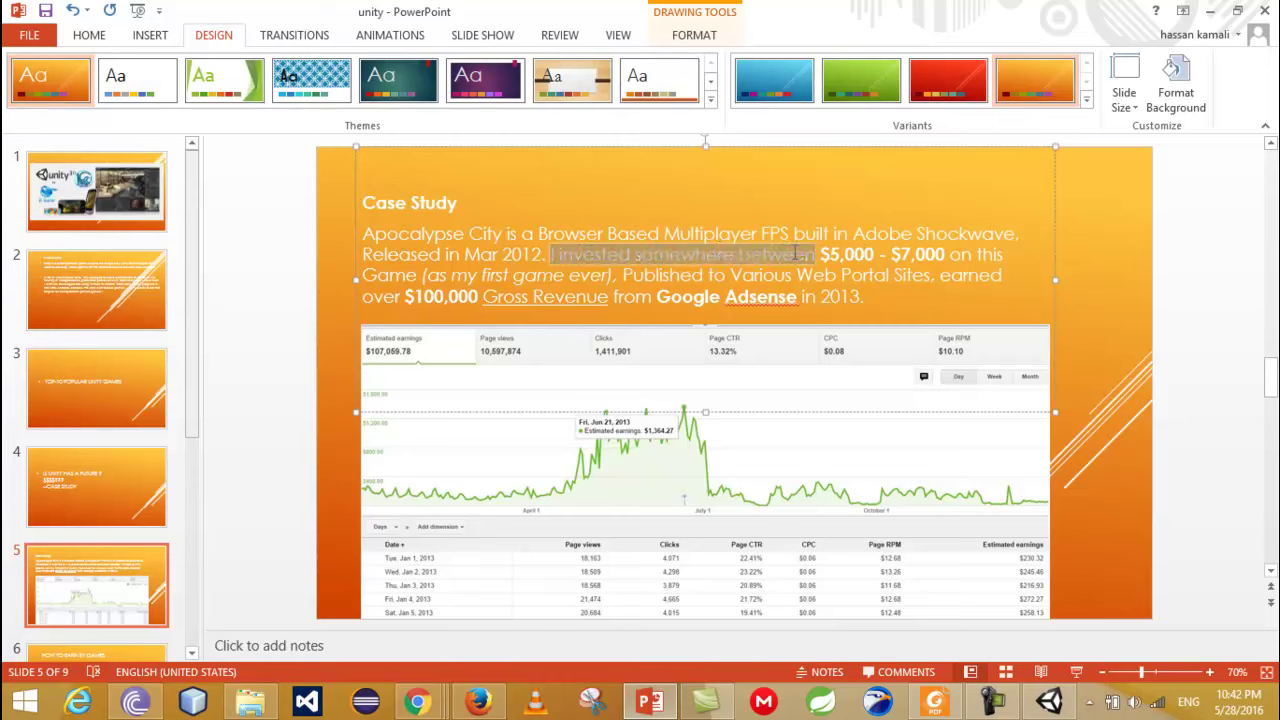
left_click(825, 254)
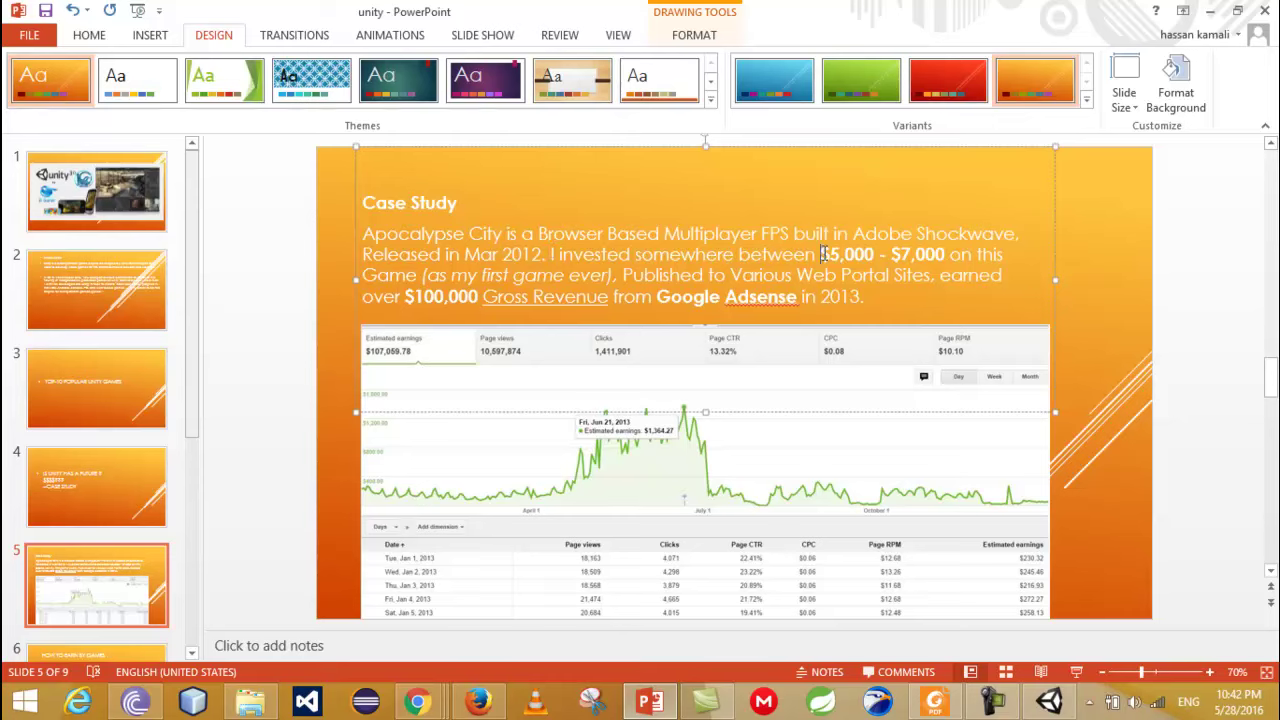
left_click_drag(832, 254, 944, 256)
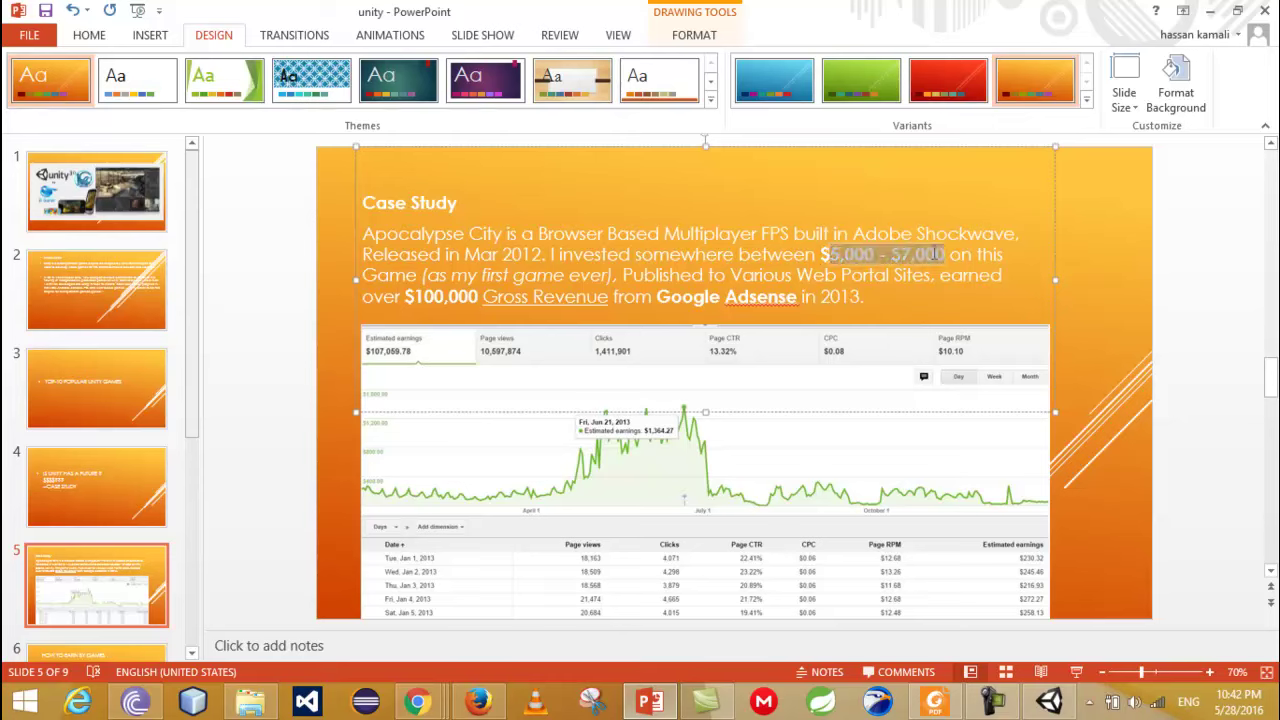
left_click(926, 253)
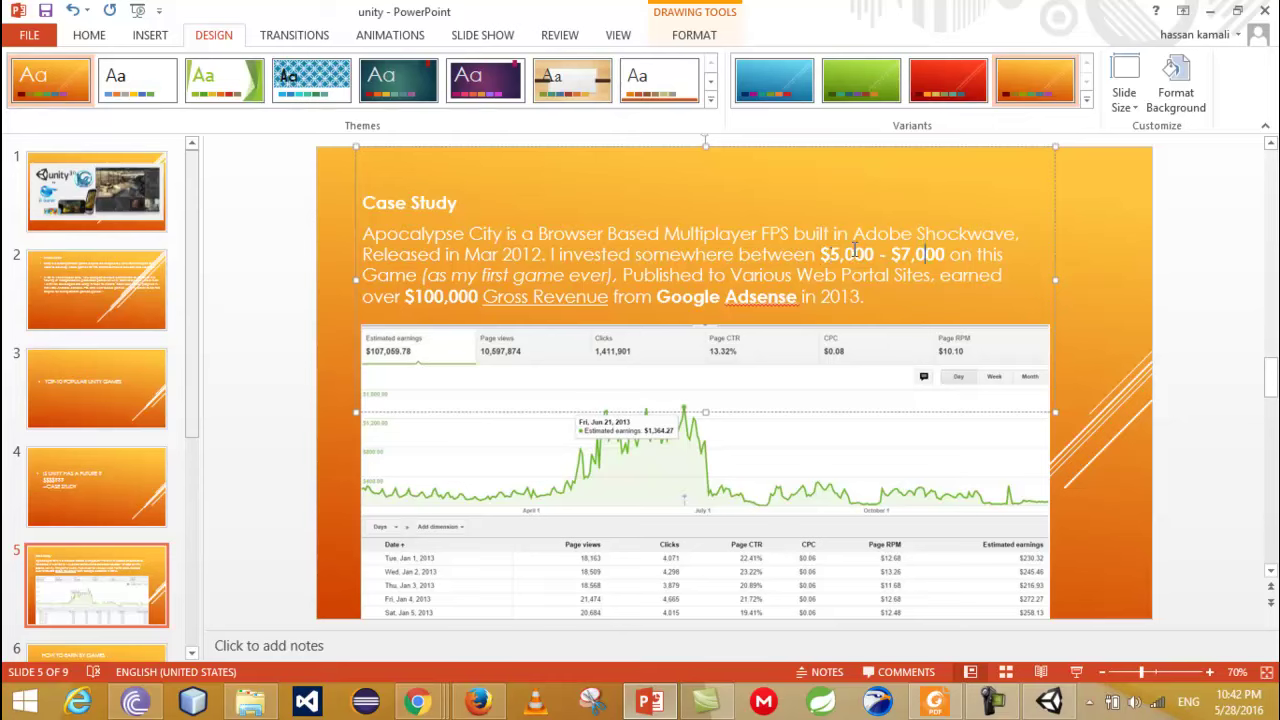
mouse_move(842, 254)
left_mouse_down()
mouse_move(944, 255)
mouse_move(831, 255)
left_mouse_up()
left_click(925, 251)
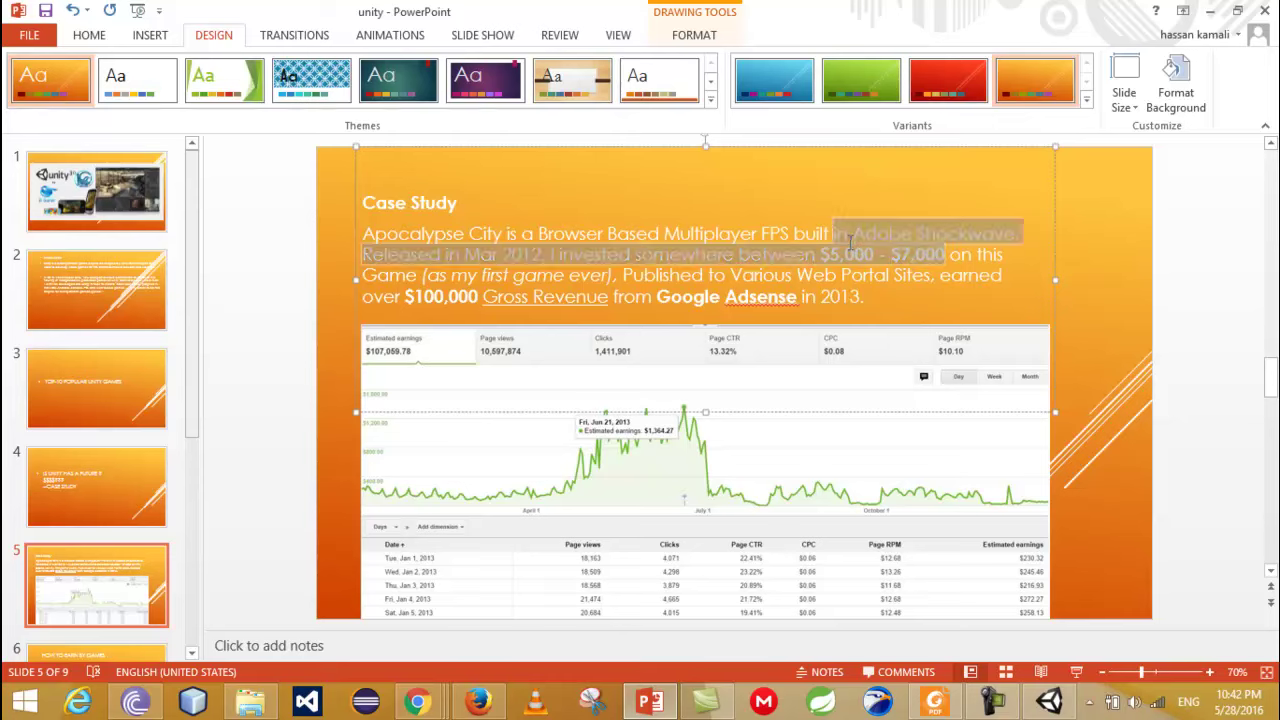
left_click(410, 282)
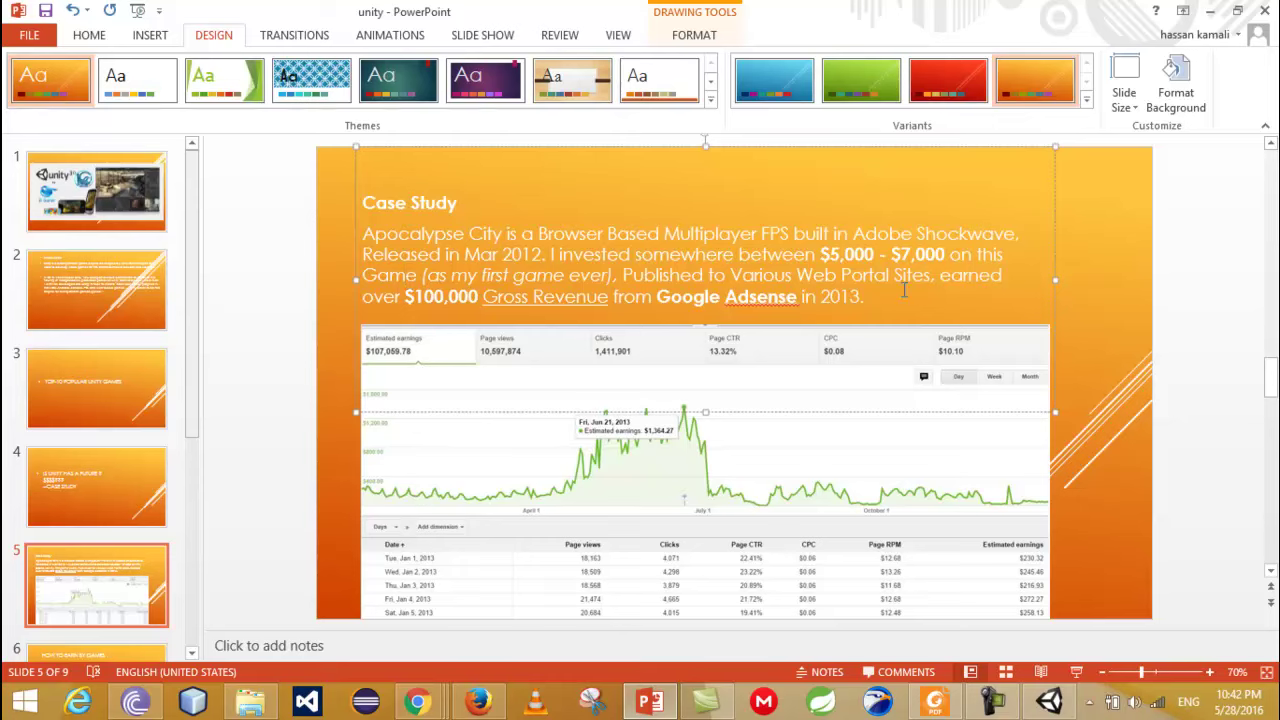
left_click_drag(931, 278, 776, 265)
left_click(794, 275)
left_click(460, 296)
left_click_drag(416, 297, 478, 298)
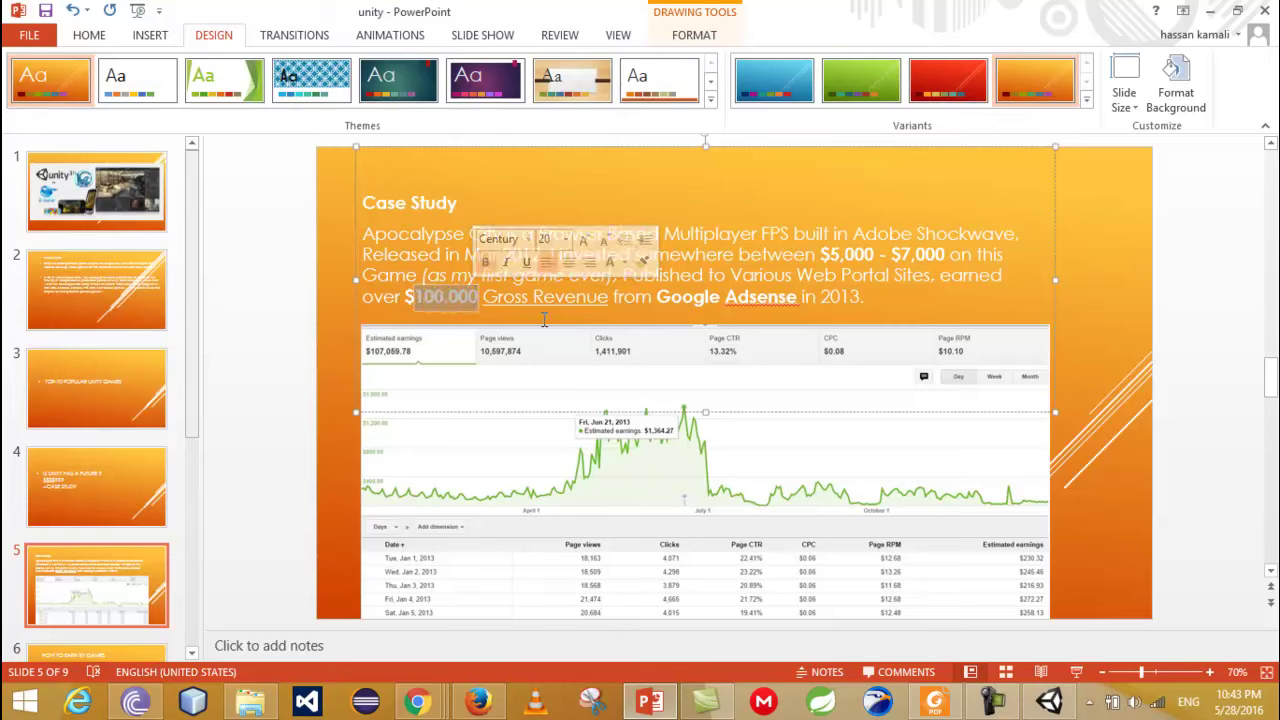
left_click(478, 320)
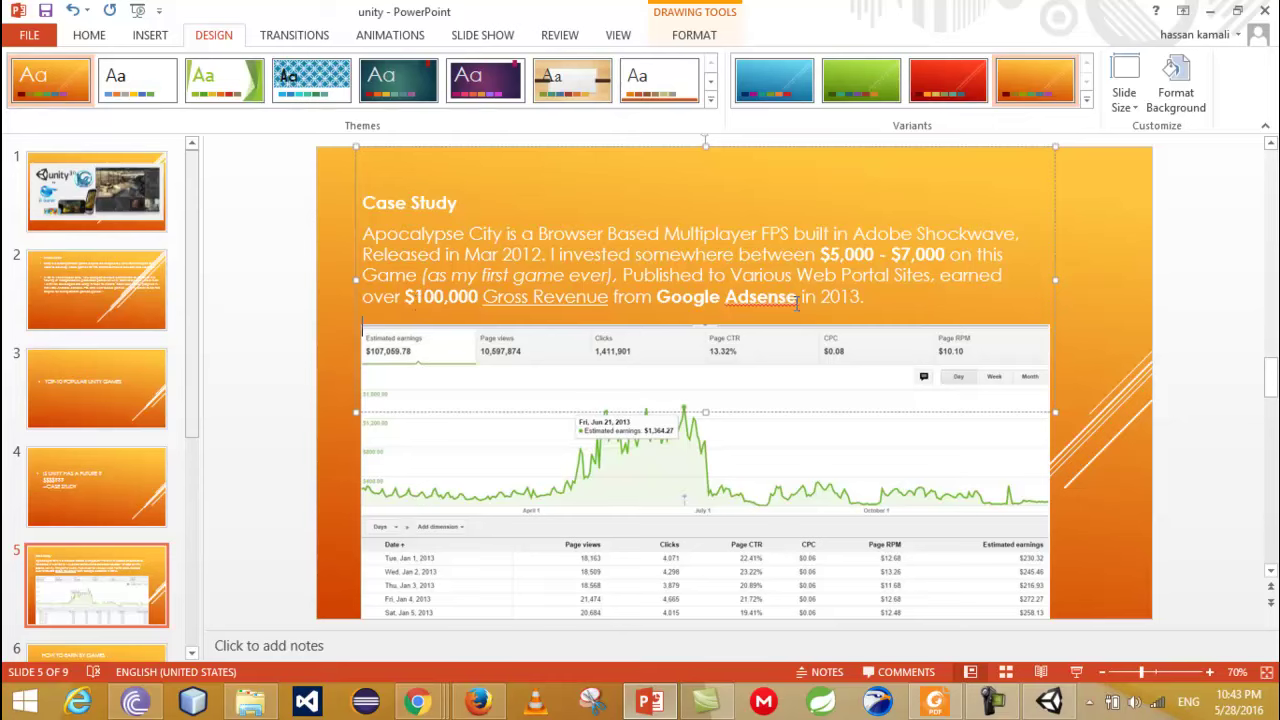
left_click_drag(801, 297, 858, 298)
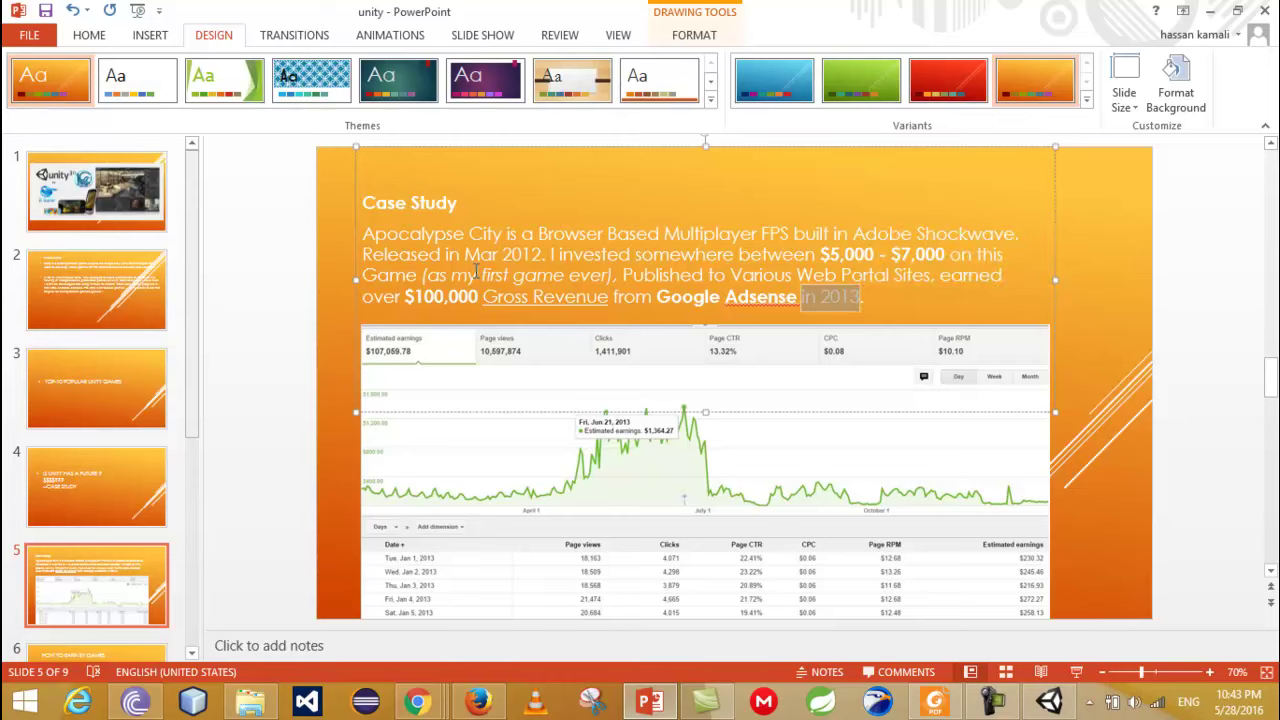
left_click(502, 254)
left_click_drag(801, 297, 866, 298)
left_click(956, 314)
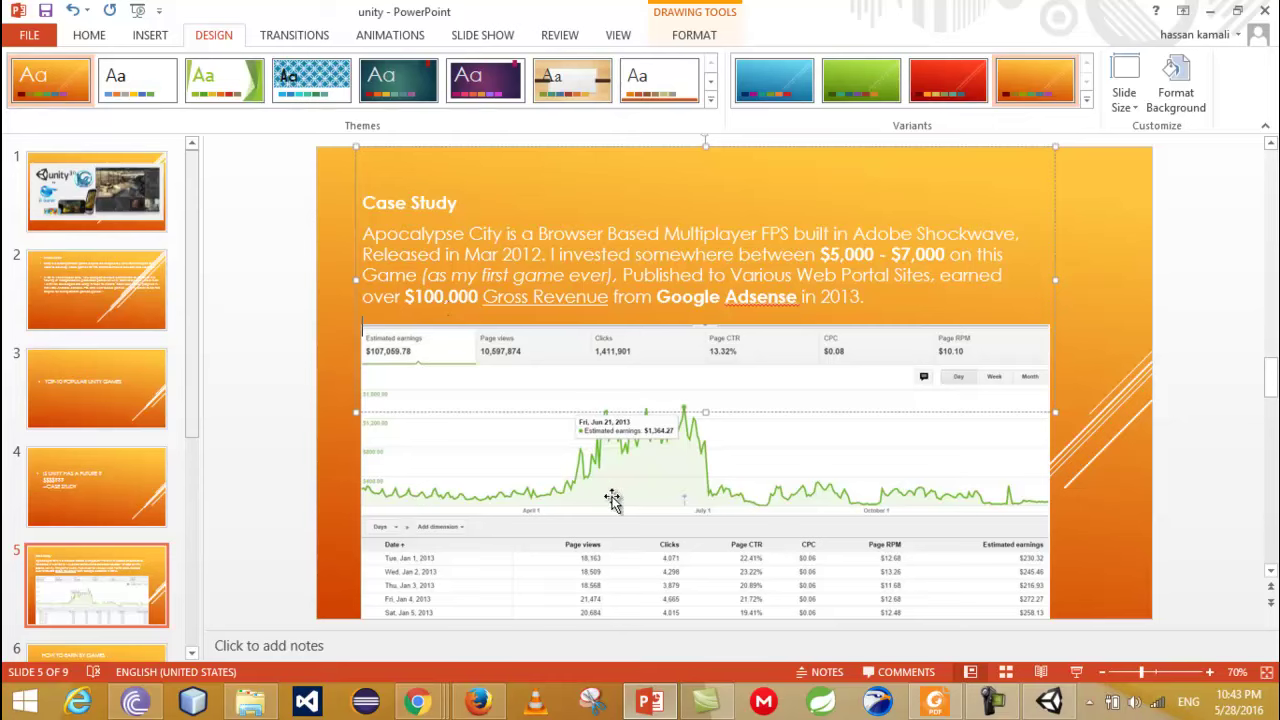
left_click(613, 442)
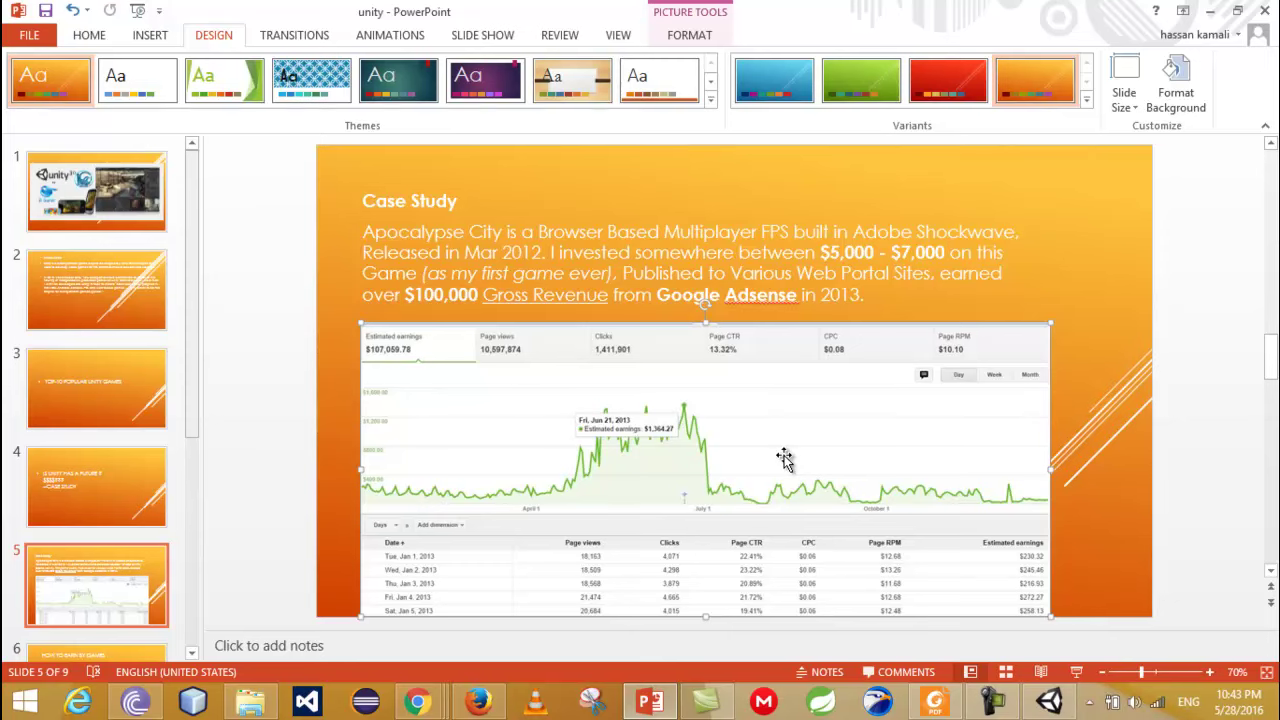
left_click(849, 280)
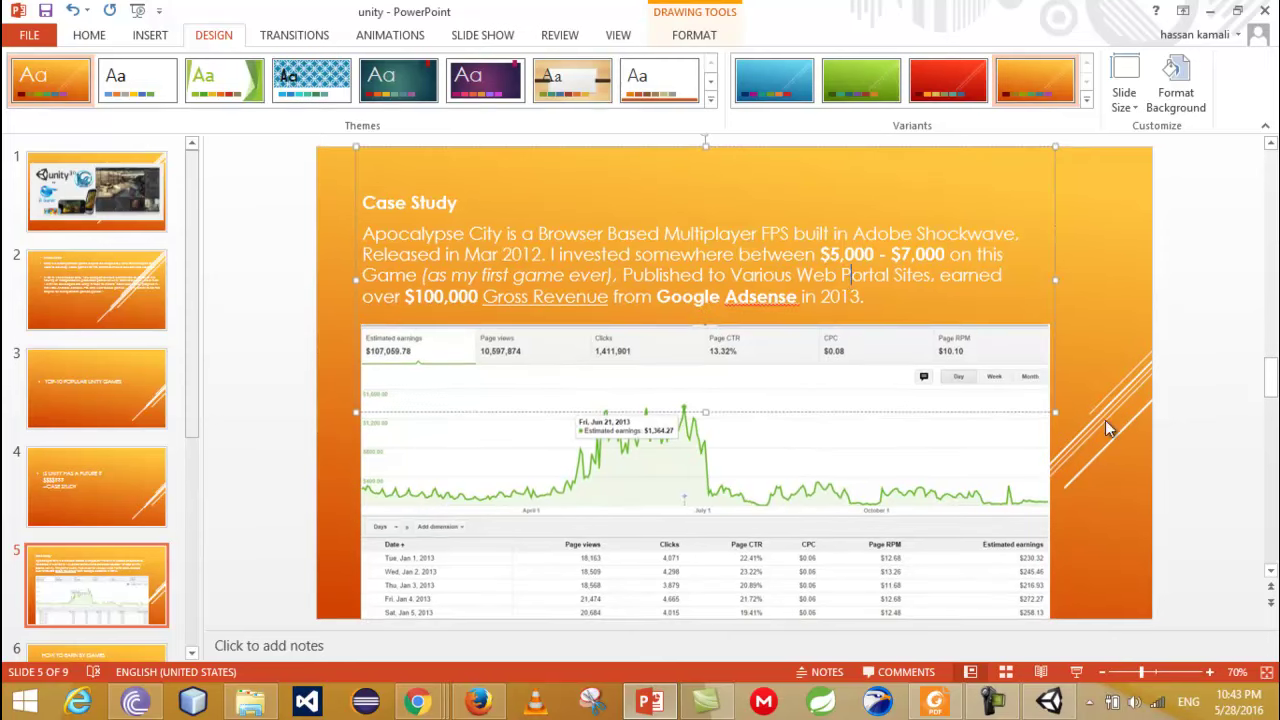
left_click(770, 428)
left_click(198, 408)
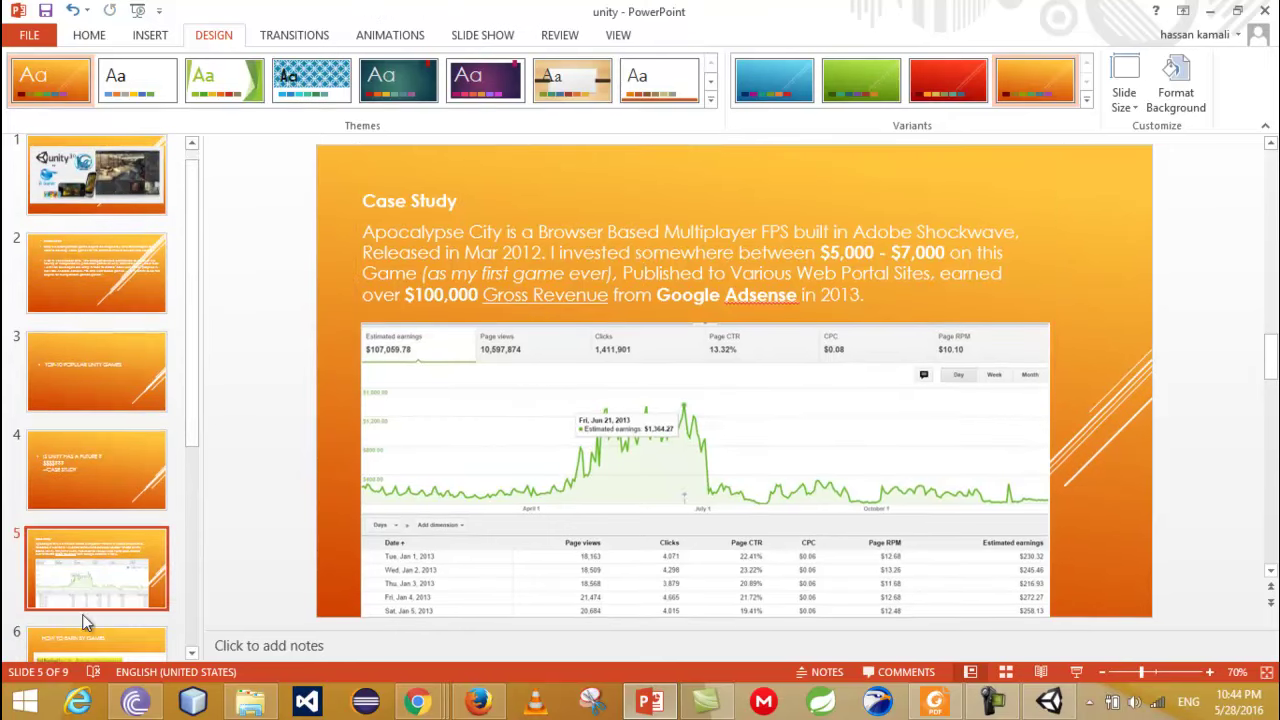
Step: Go to slide 6, 'How to Earn by Games', and select its picture of three earning methods
left_click(85, 645)
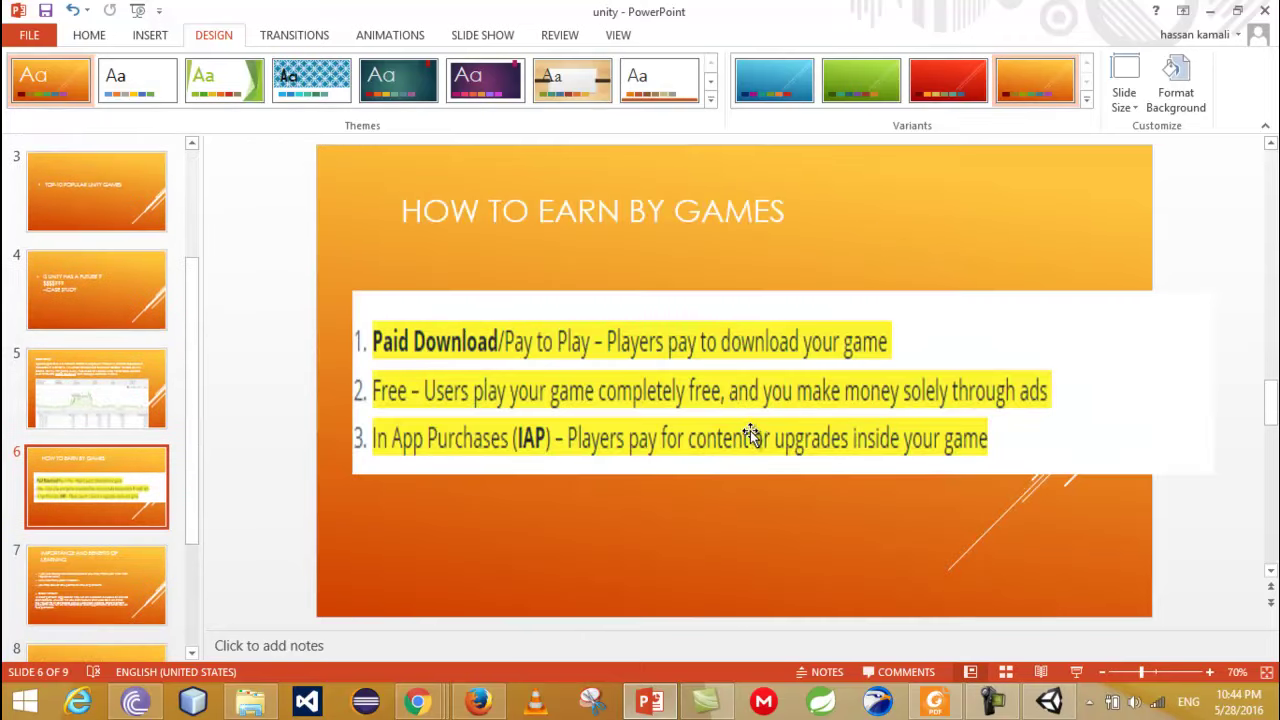
left_click(745, 397)
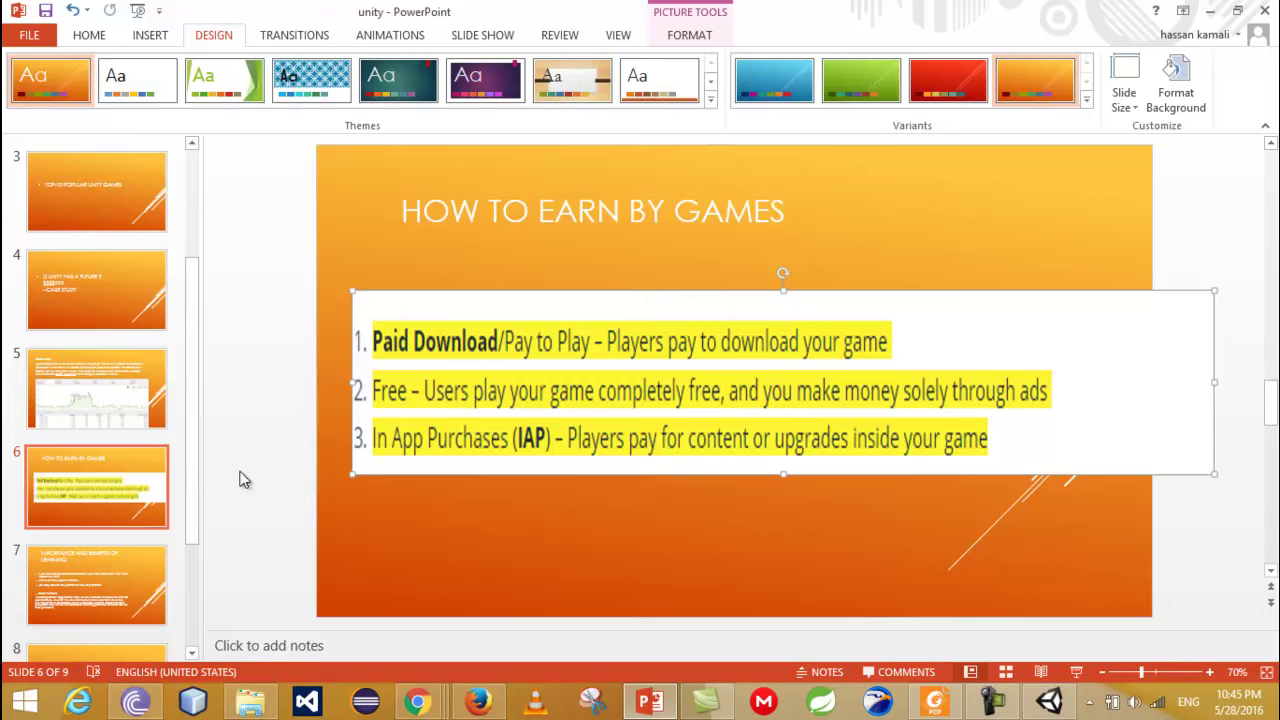
Step: Review the Paid Download, Free with ads and In App Purchases picture, then go to slide 7
left_click(131, 483)
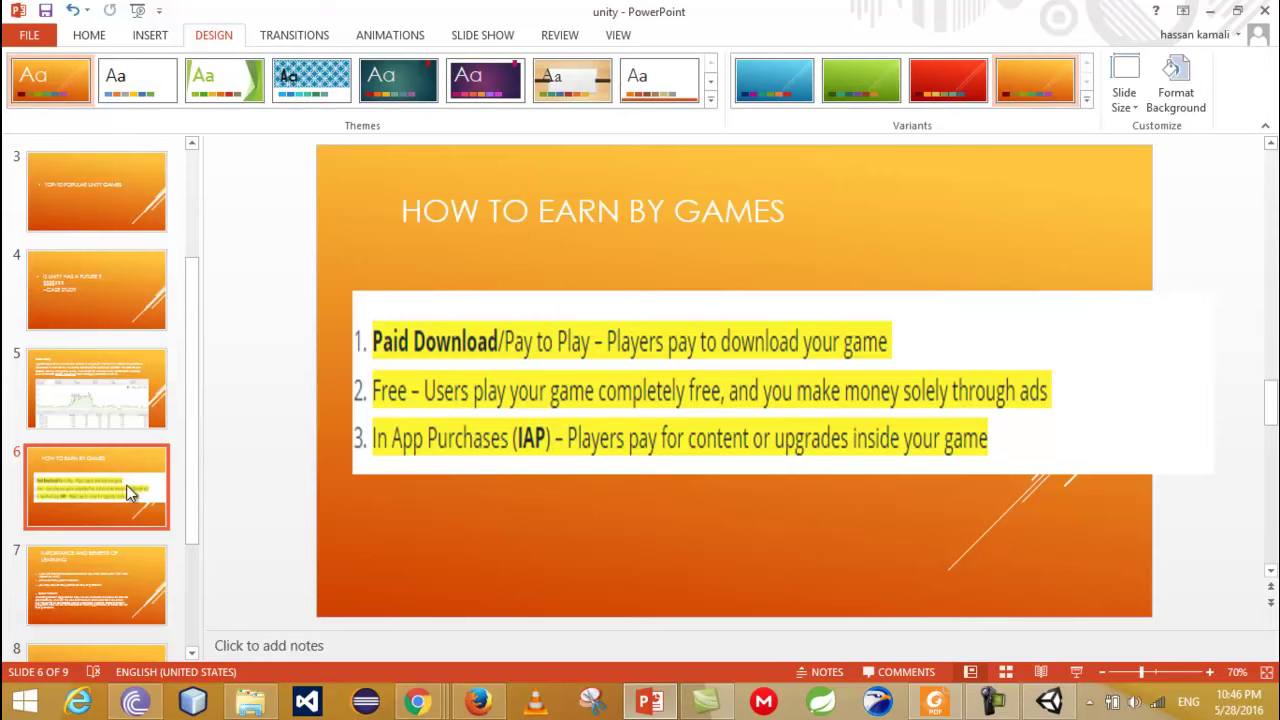
left_click(377, 436)
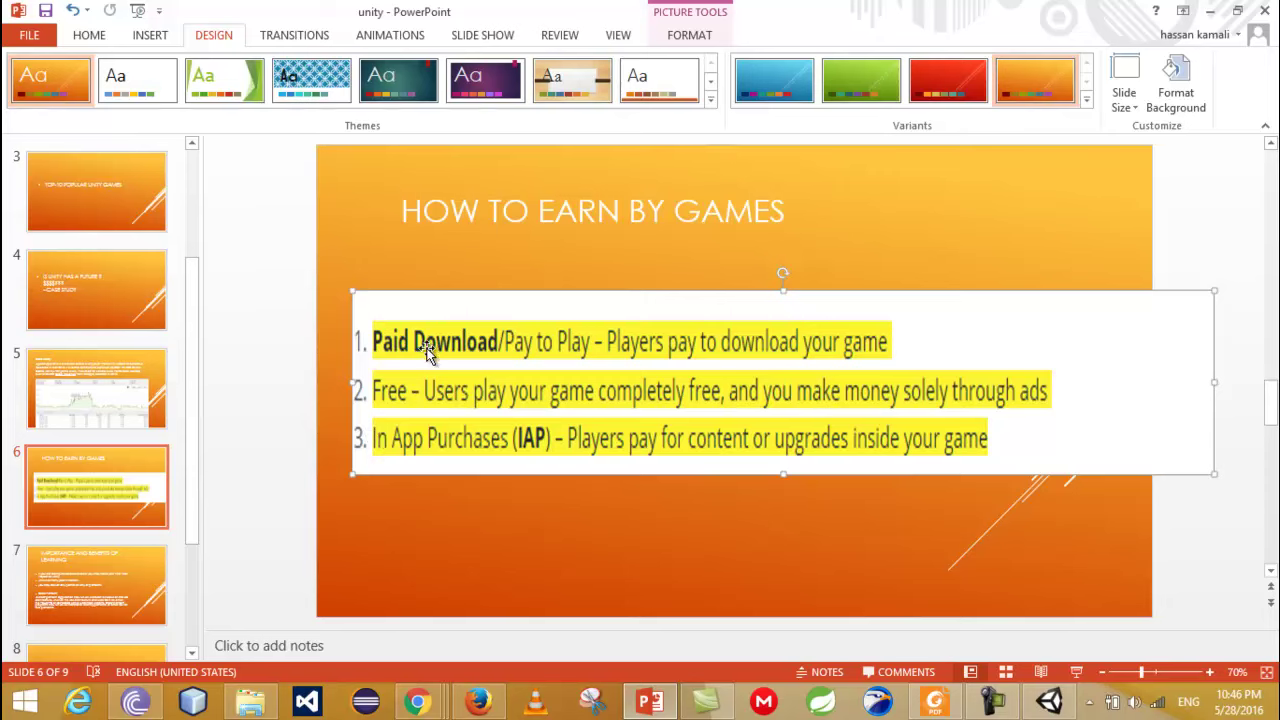
left_click(957, 490)
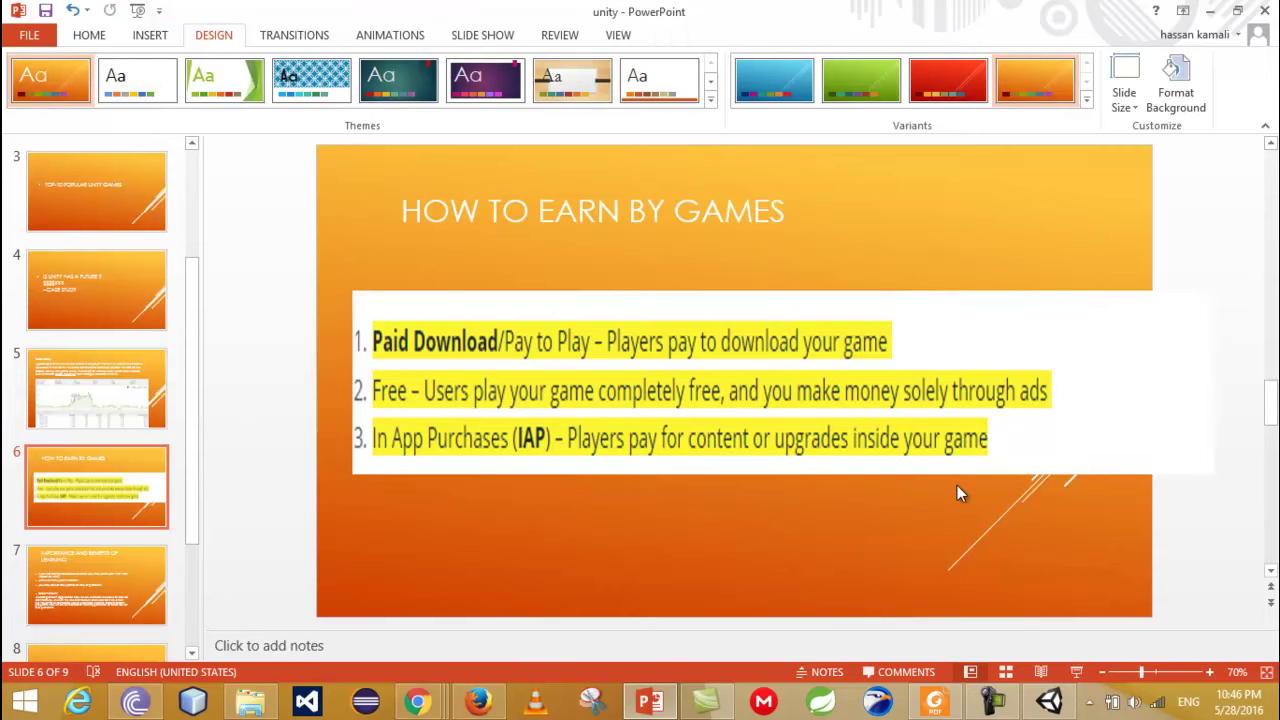
left_click(967, 404)
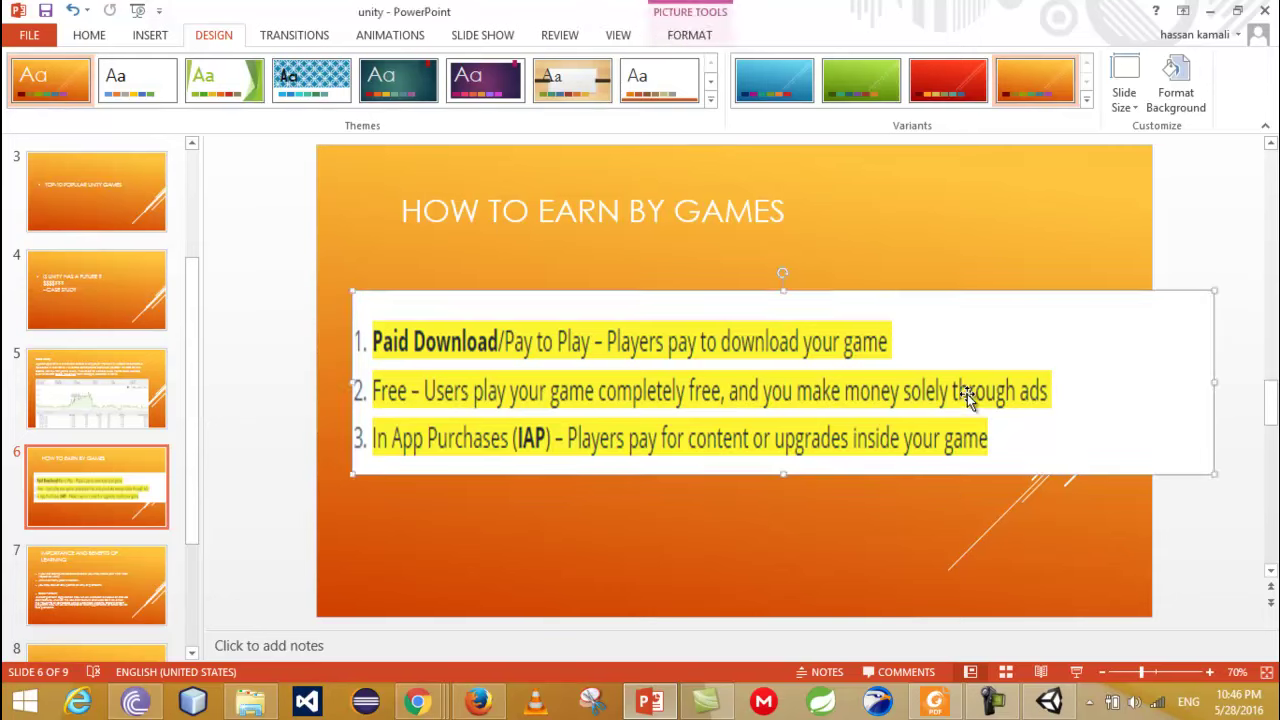
left_click(766, 256)
left_click(712, 347)
left_click(97, 597)
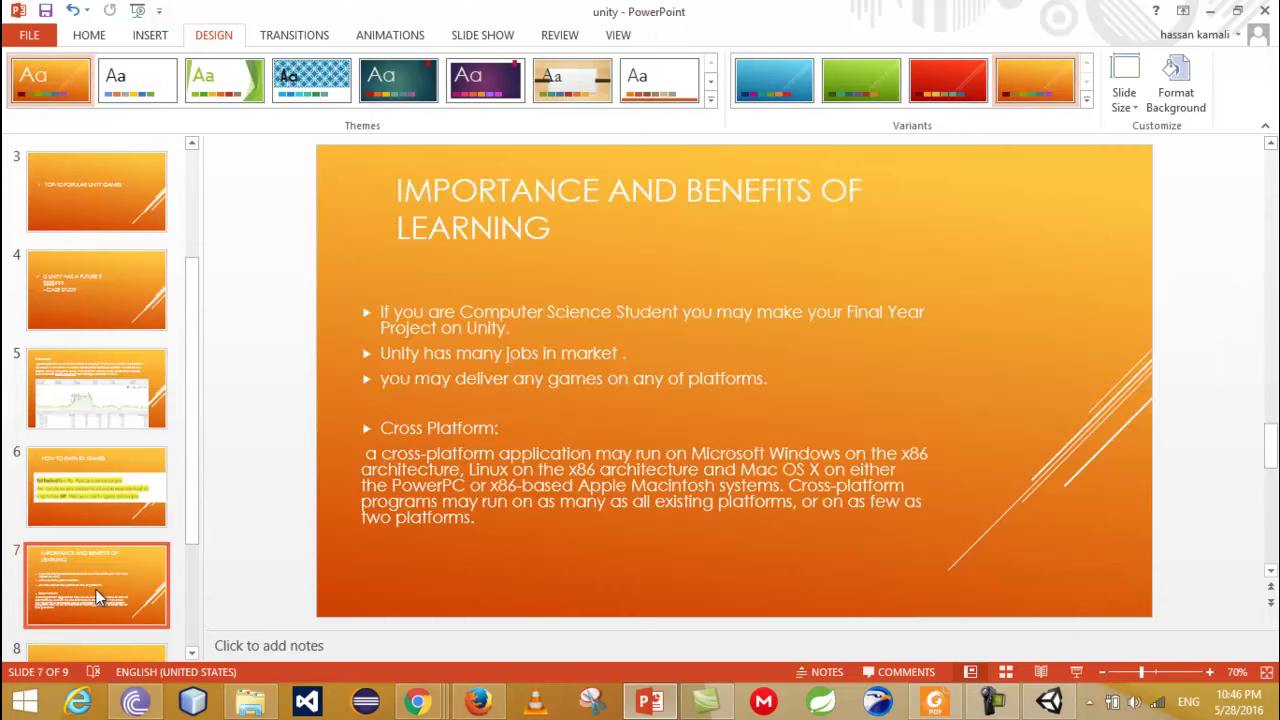
Step: Highlight the Cross Platform paragraph in slide 7's bulleted text, then go to slide 8
left_click(655, 207)
left_click(604, 469)
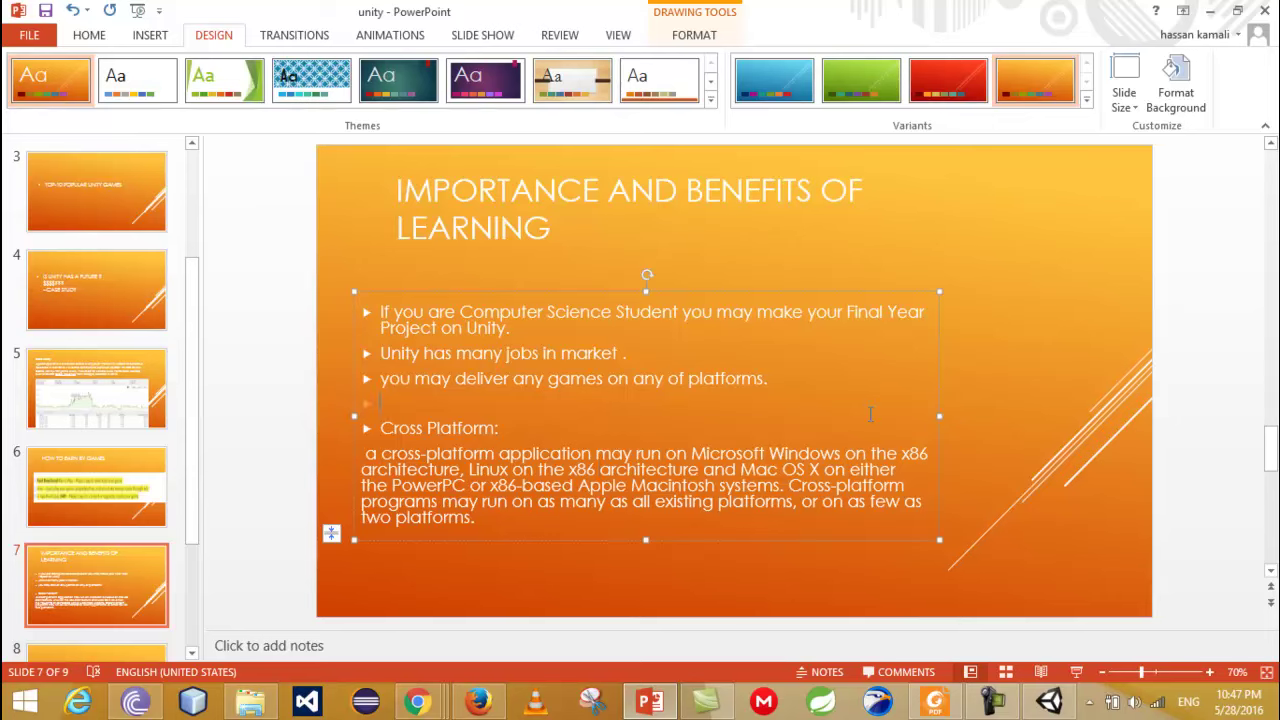
left_click(384, 427)
left_click_drag(366, 454, 501, 526)
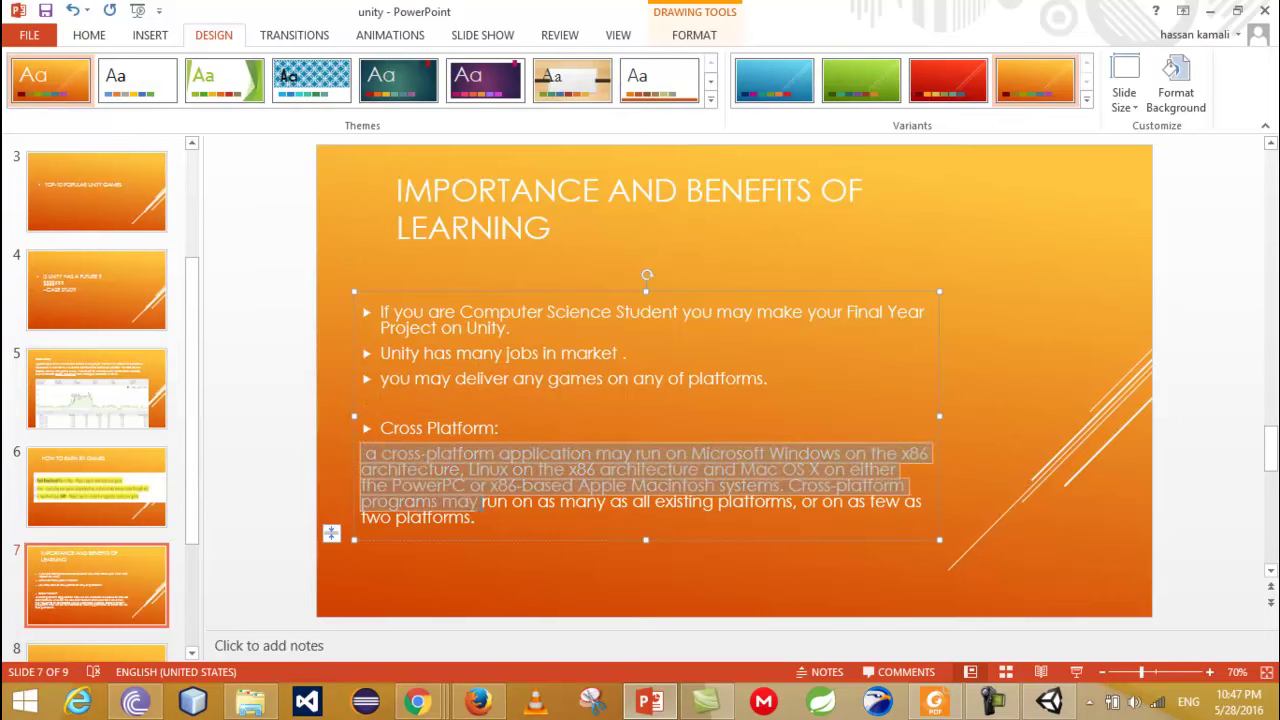
left_click(501, 526)
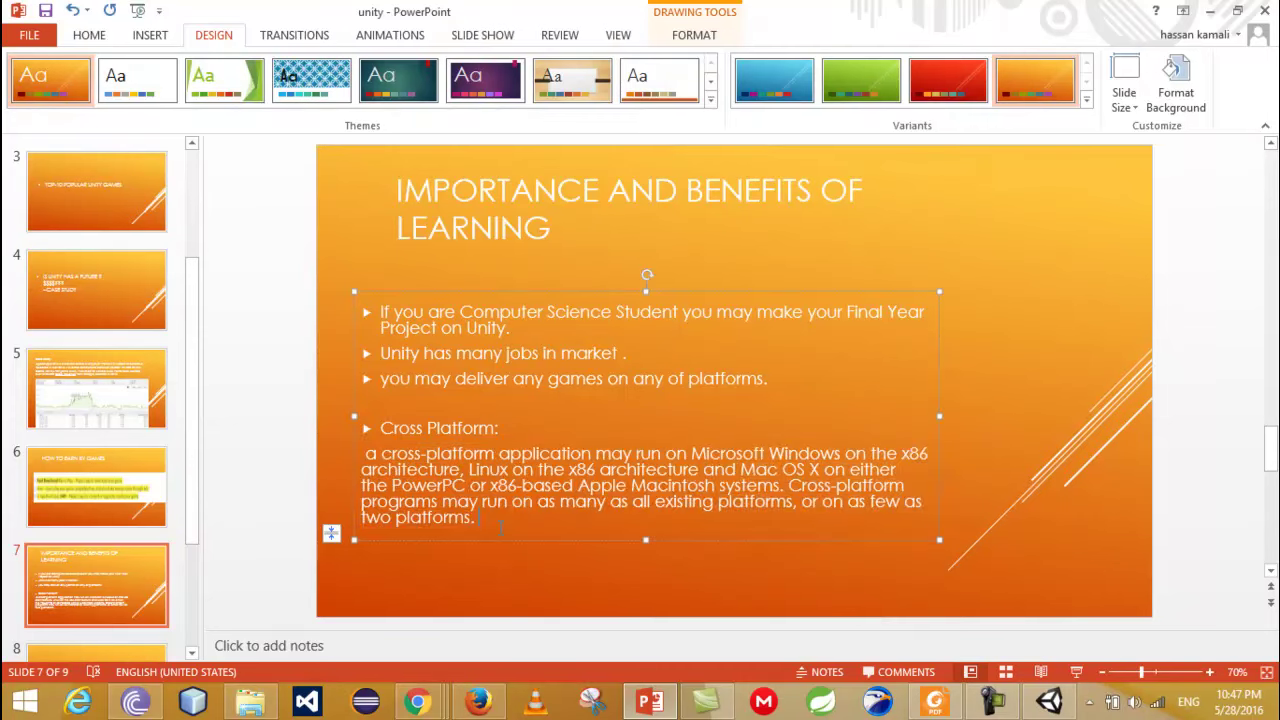
left_click_drag(484, 517, 370, 456)
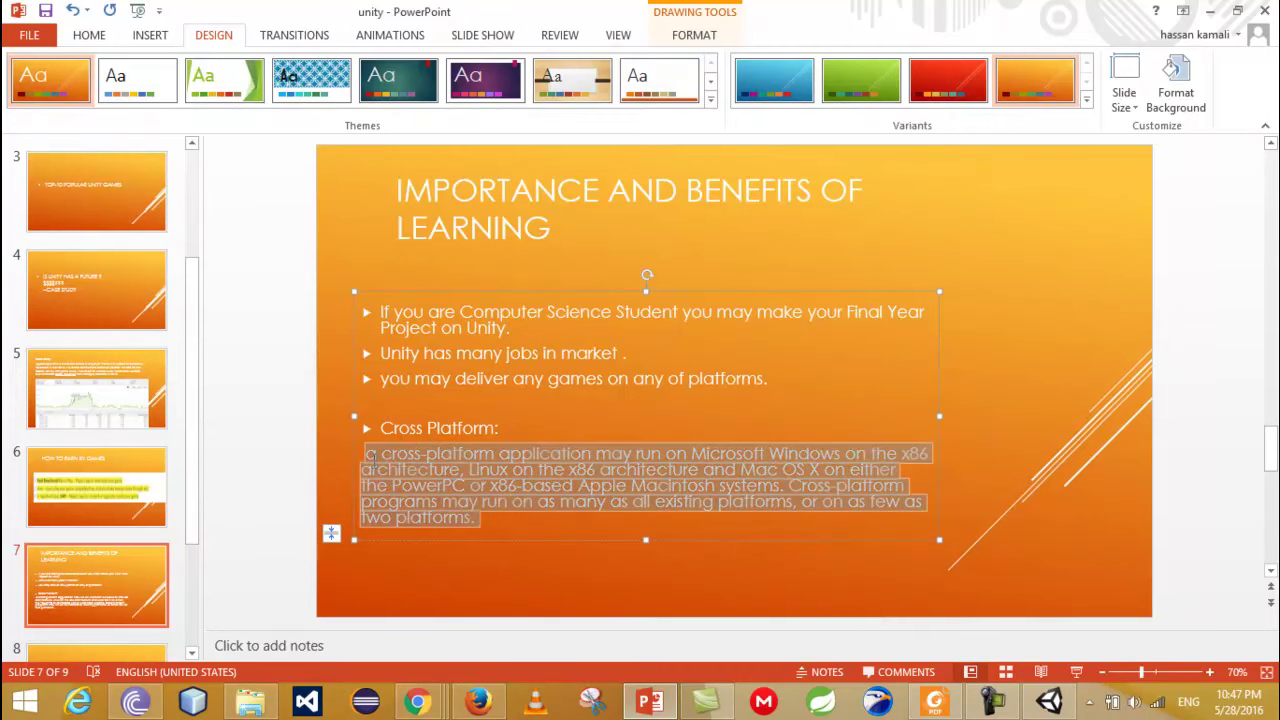
left_click(634, 485)
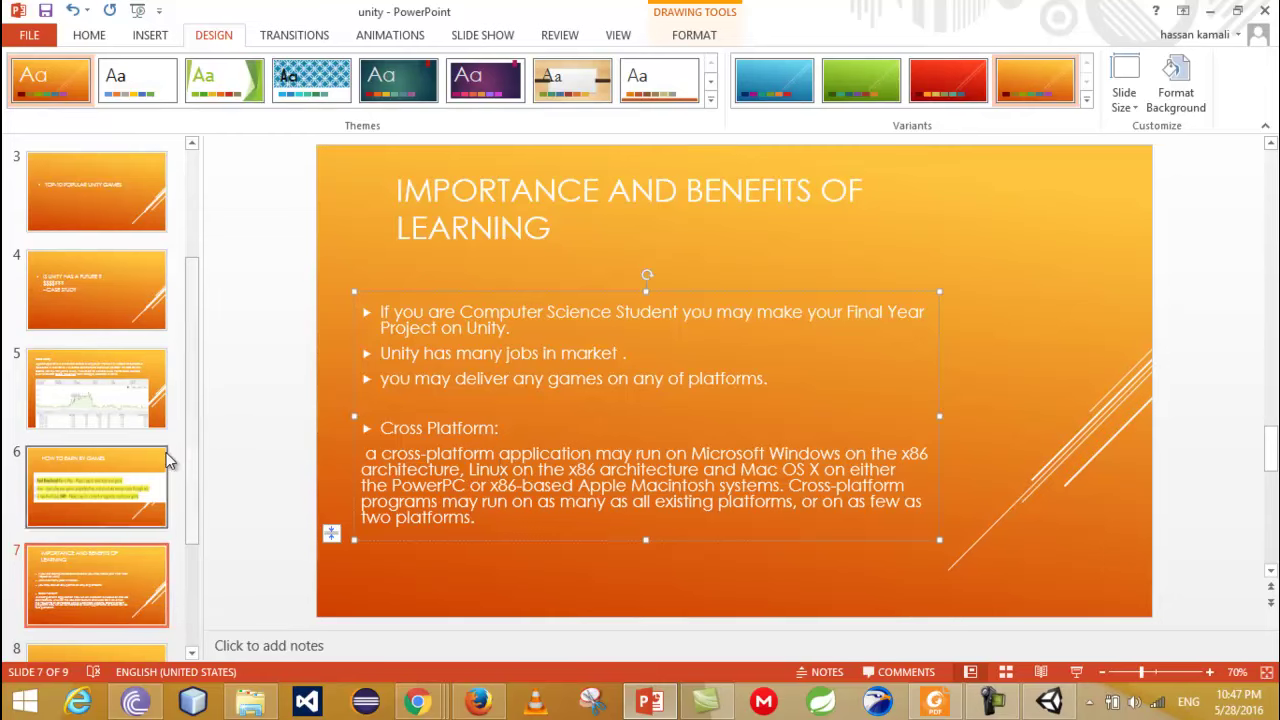
scroll(189, 501, "down", 2)
left_click(112, 567)
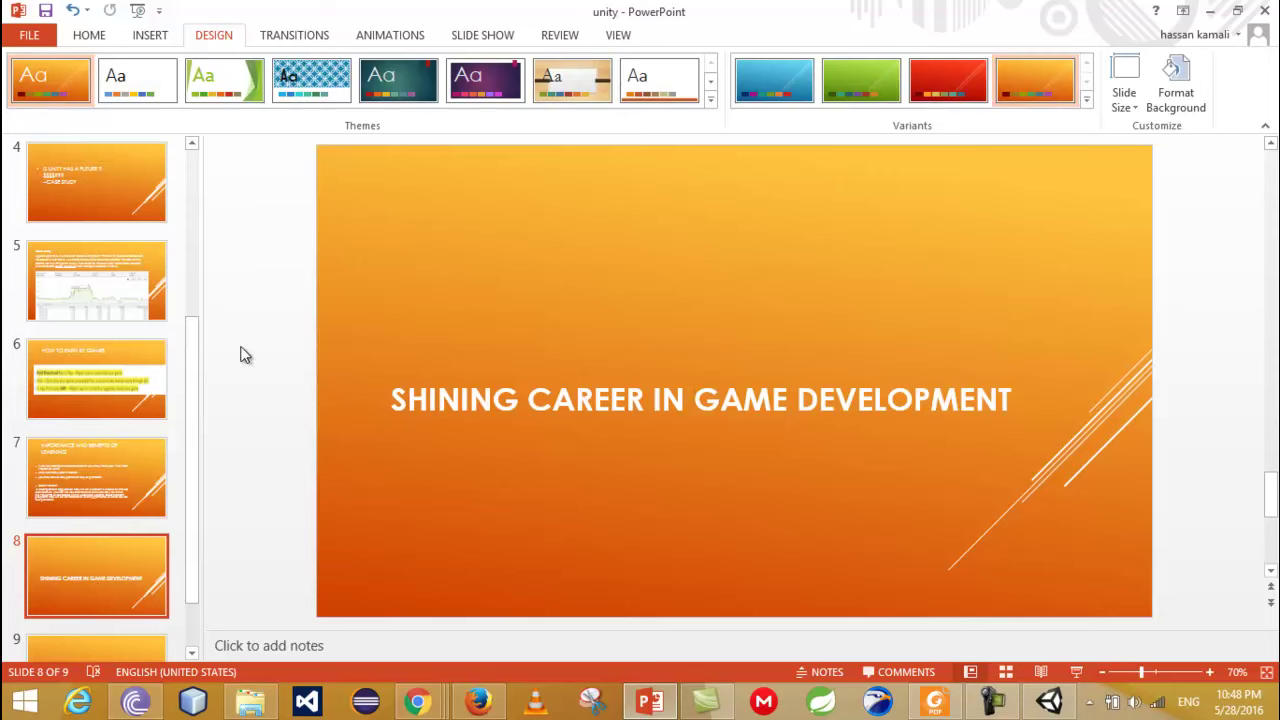
Step: Select the 'Shining Career in Game Development' title, then switch to Chrome's Mitula Unity 3D jobs page
scroll(188, 363, "down", 1)
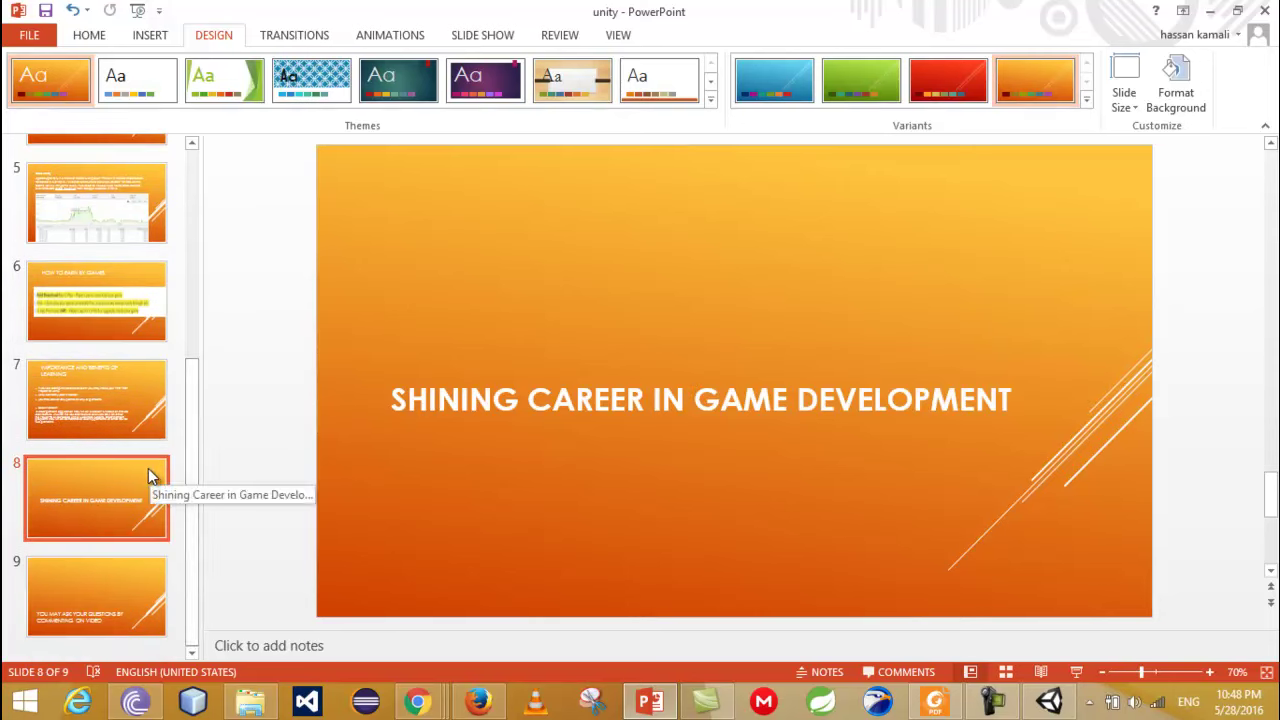
left_click(487, 401)
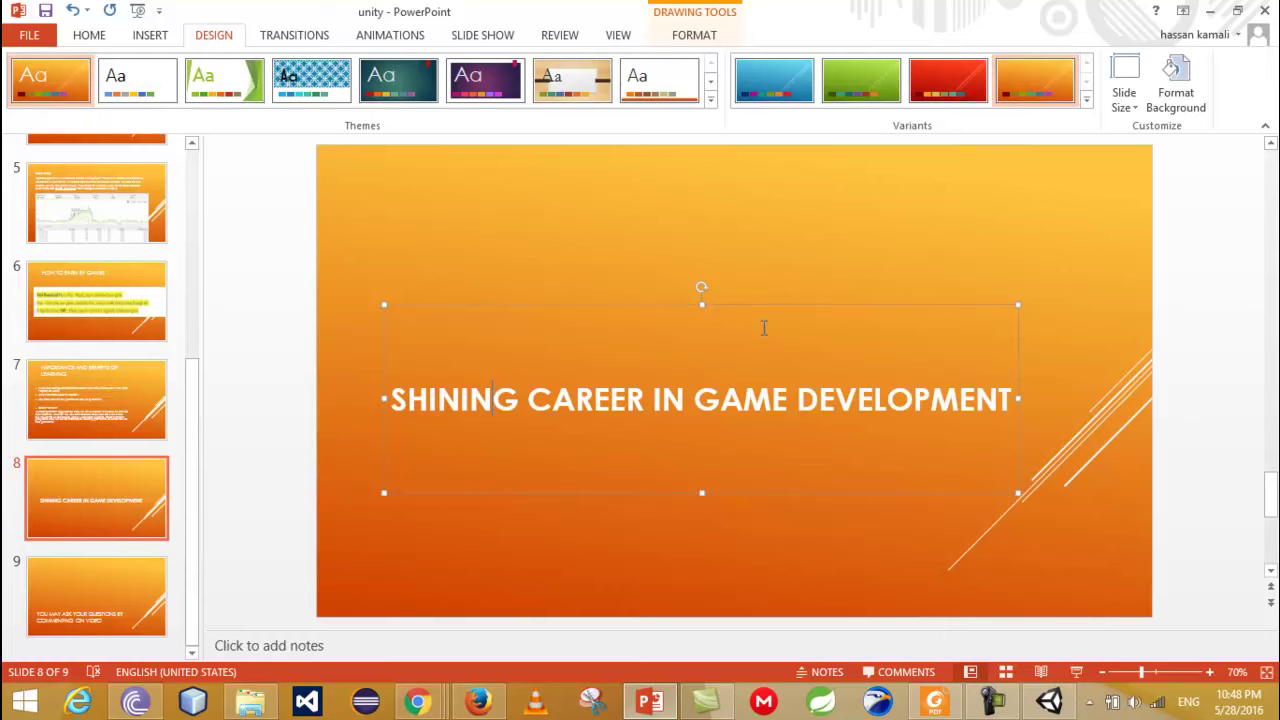
left_click(990, 702)
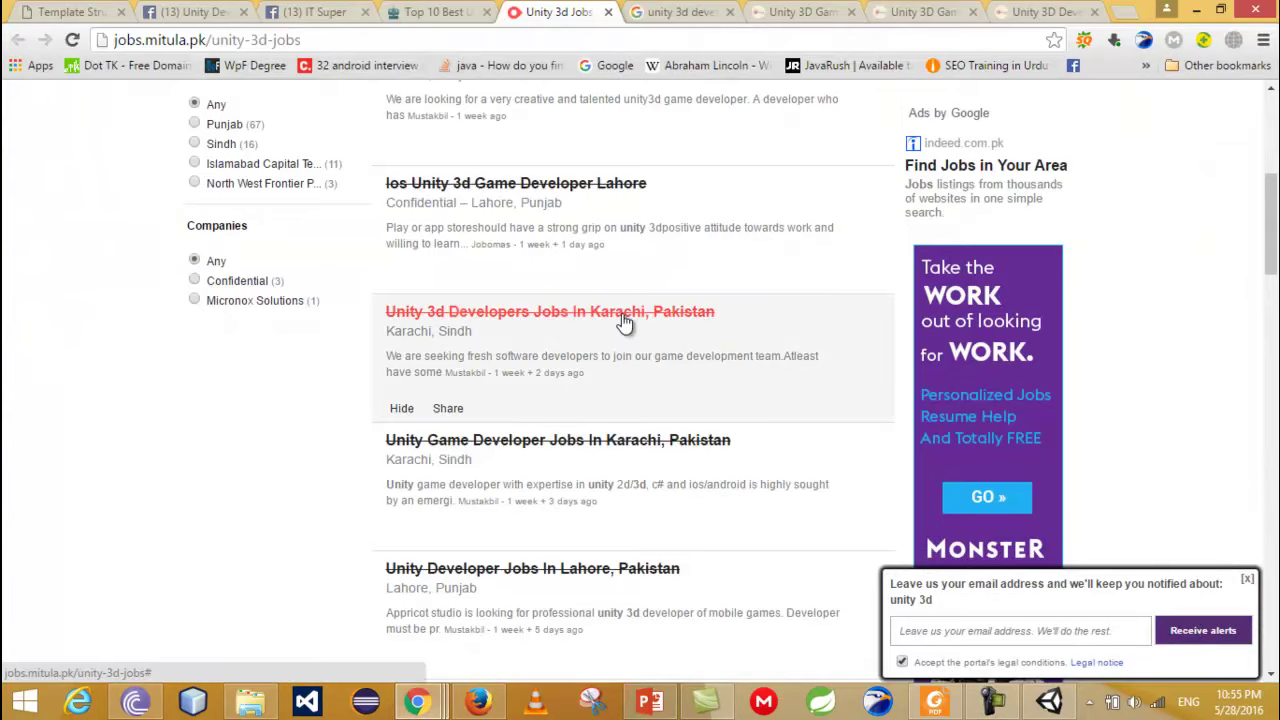
Step: Scroll through the Mitula Unity 3D job listings, then switch to the 'unity 3d developer salary in pakistan' results
scroll(623, 322, "up", 2)
scroll(573, 388, "up", 3)
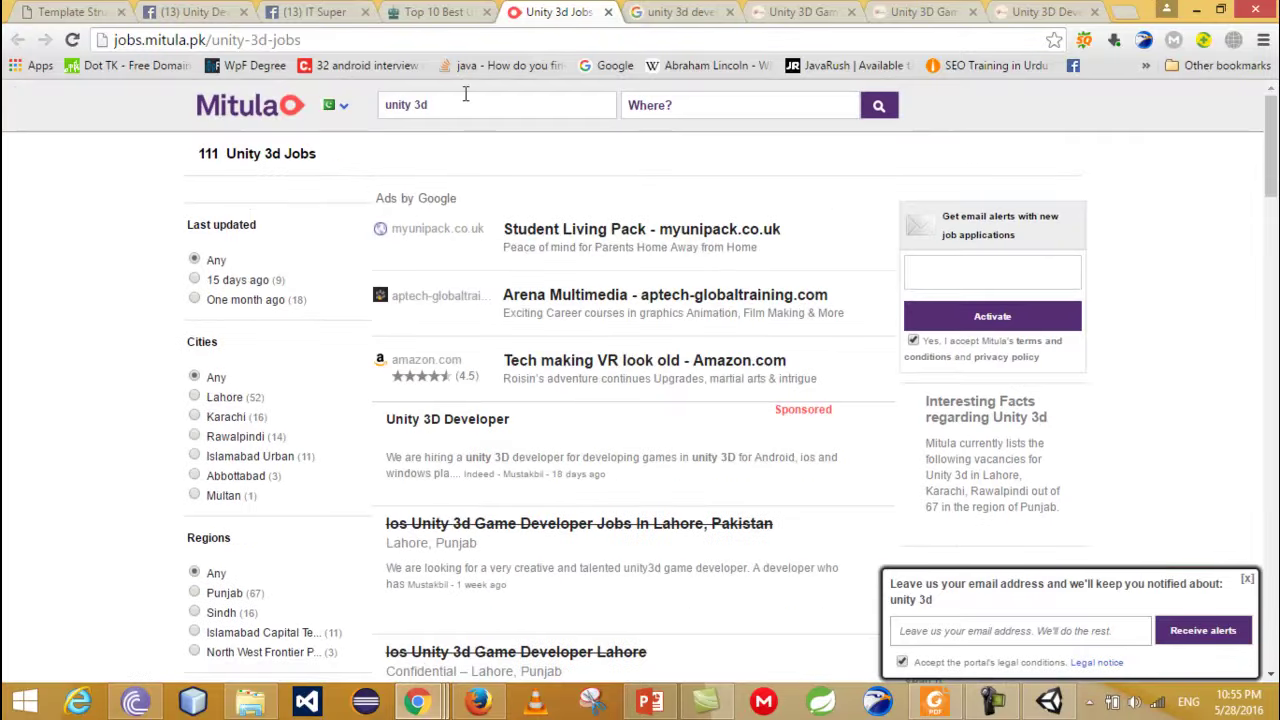
scroll(5, 277, "down", 1)
scroll(5, 277, "down", 1)
scroll(5, 277, "down", 1)
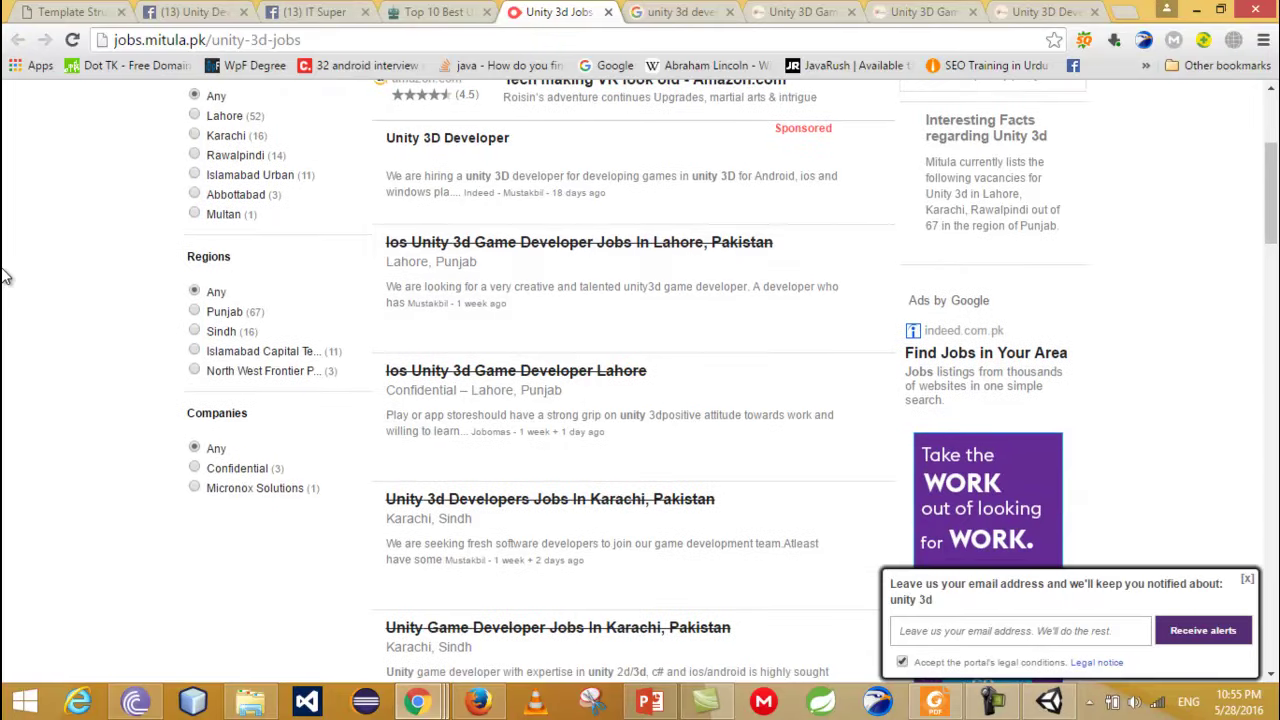
mouse_move(560, 512)
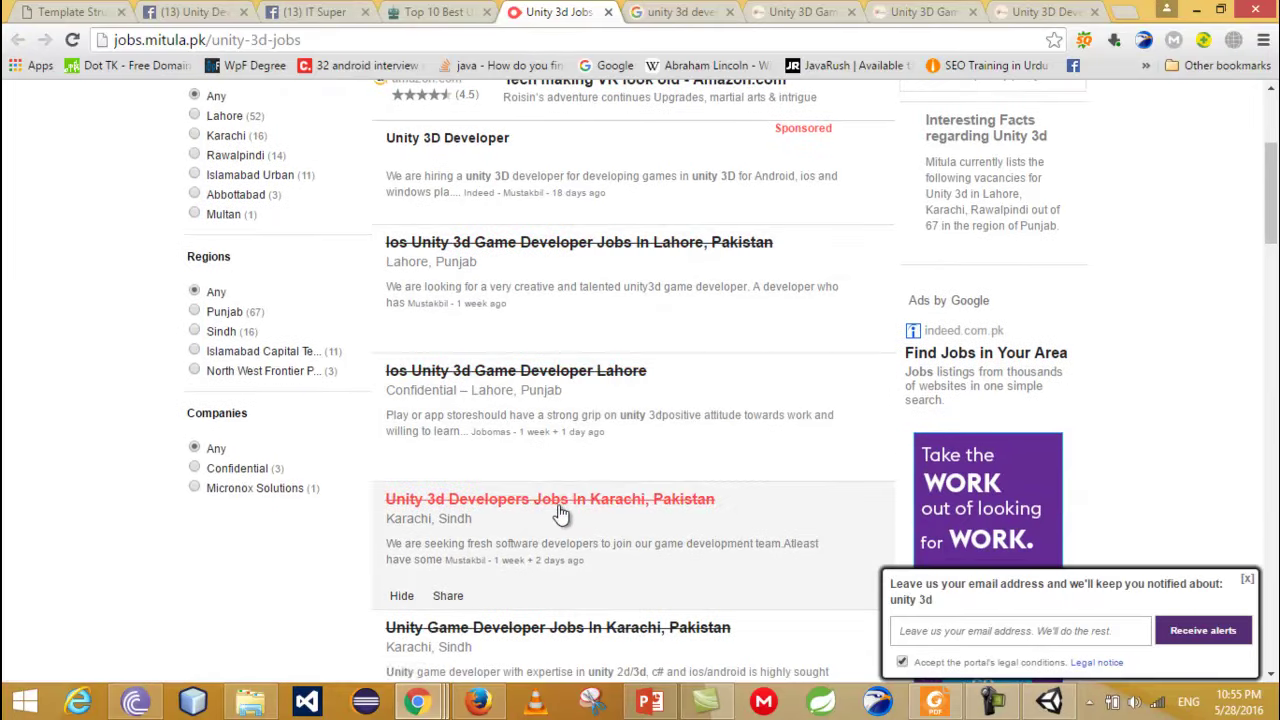
scroll(560, 514, "down", 3)
mouse_move(558, 640)
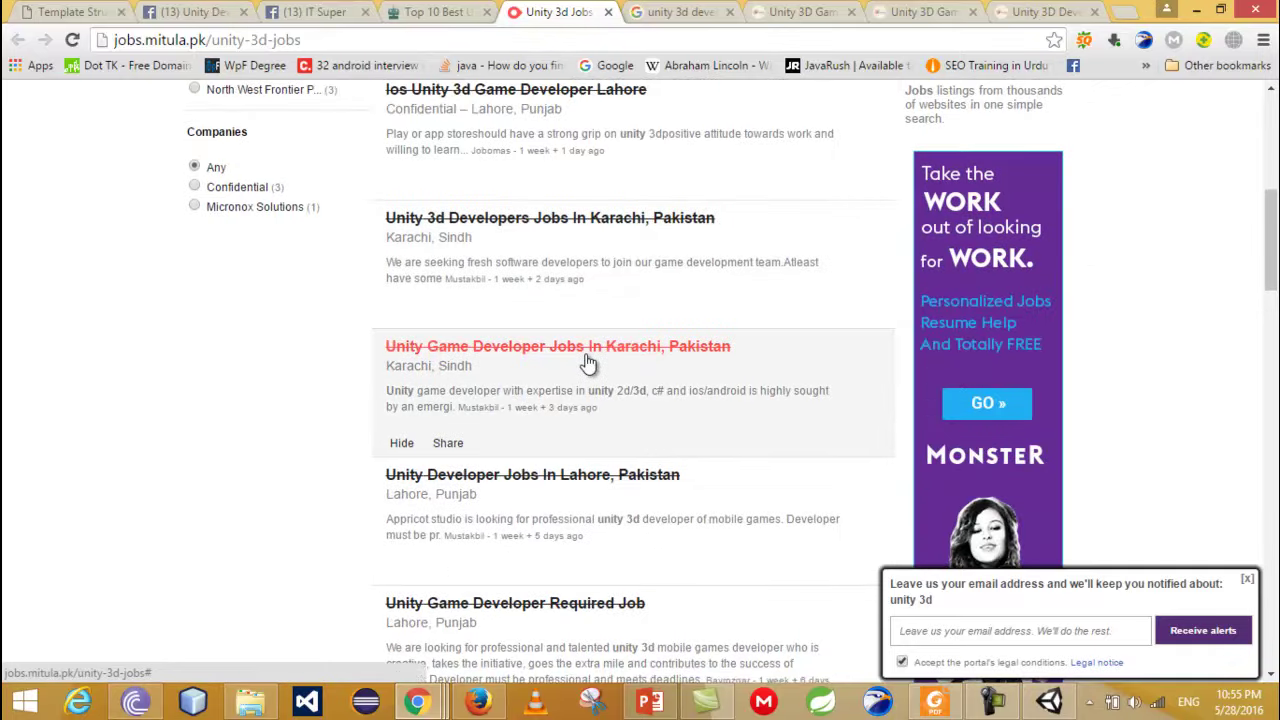
scroll(588, 363, "down", 3)
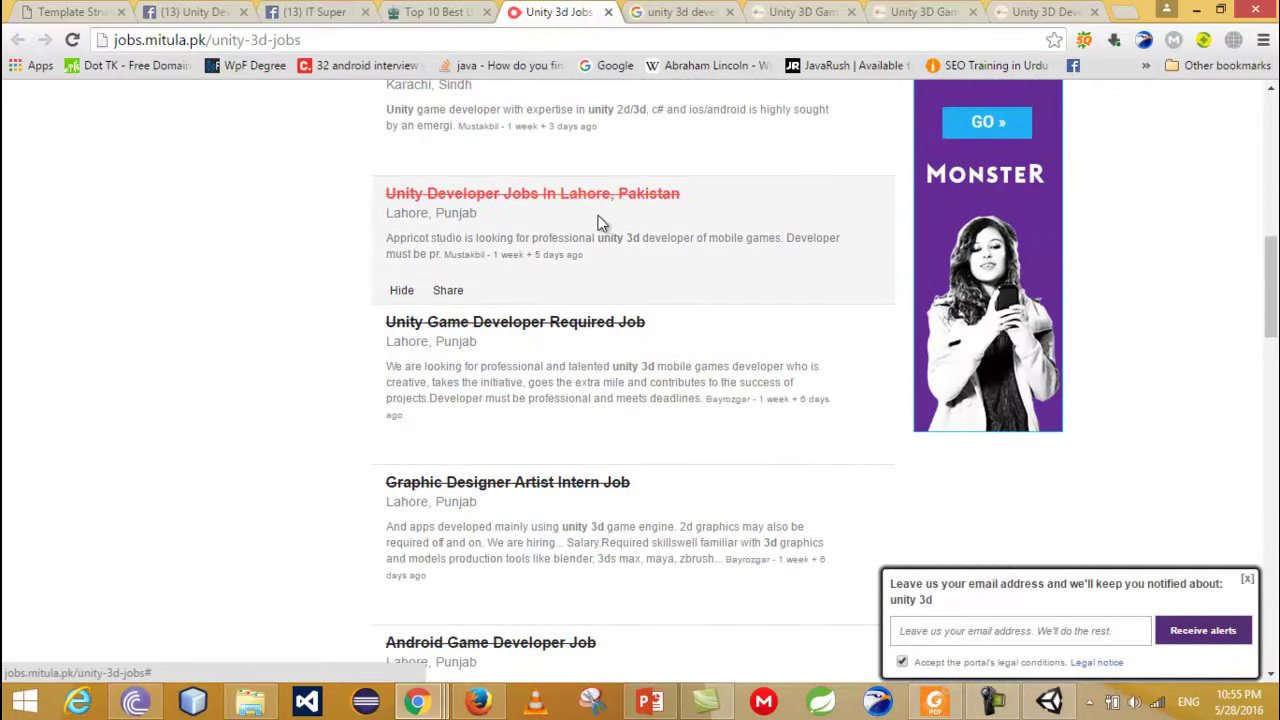
scroll(573, 305, "down", 3)
scroll(573, 305, "down", 5)
scroll(573, 305, "down", 5)
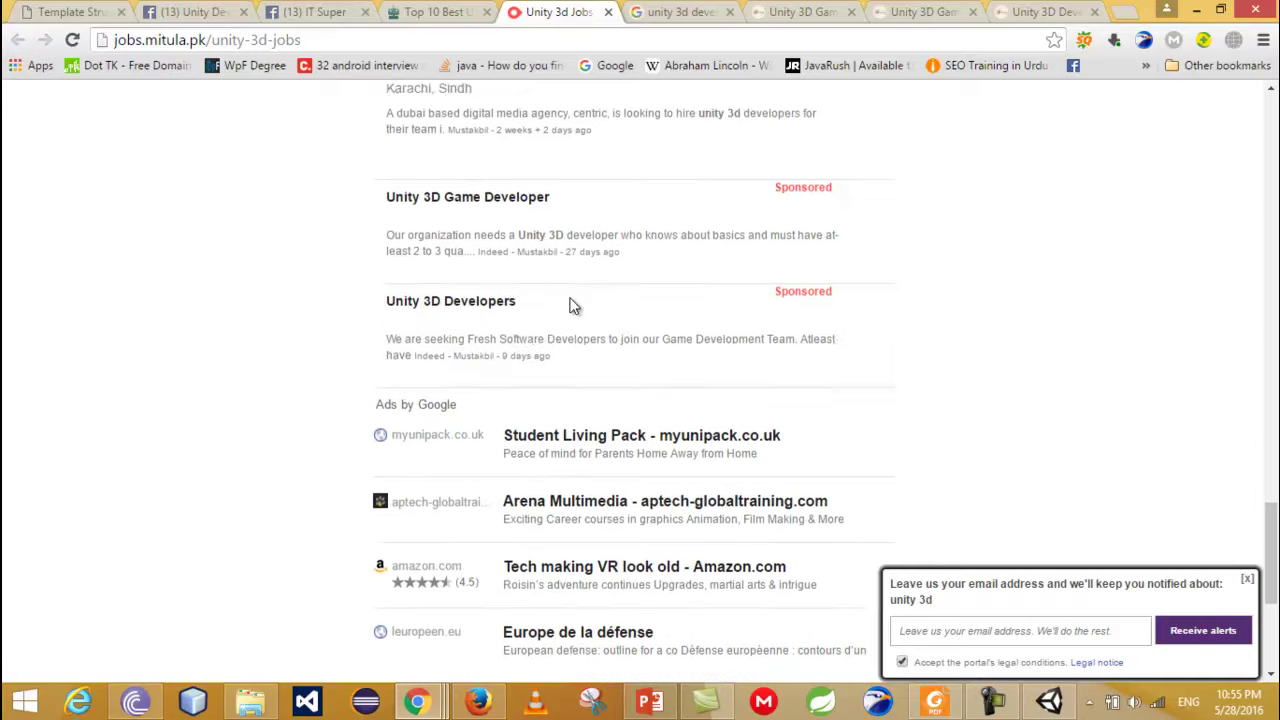
scroll(573, 305, "down", 1)
scroll(573, 305, "up", 4)
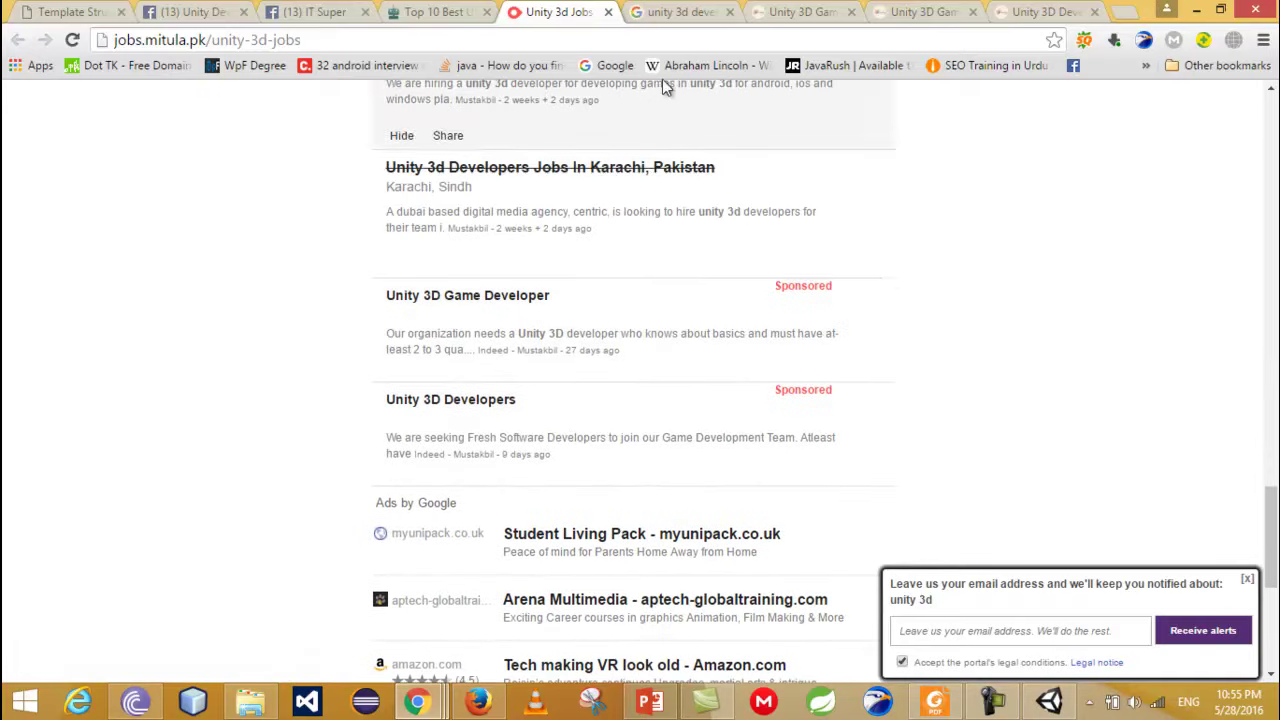
left_click(684, 11)
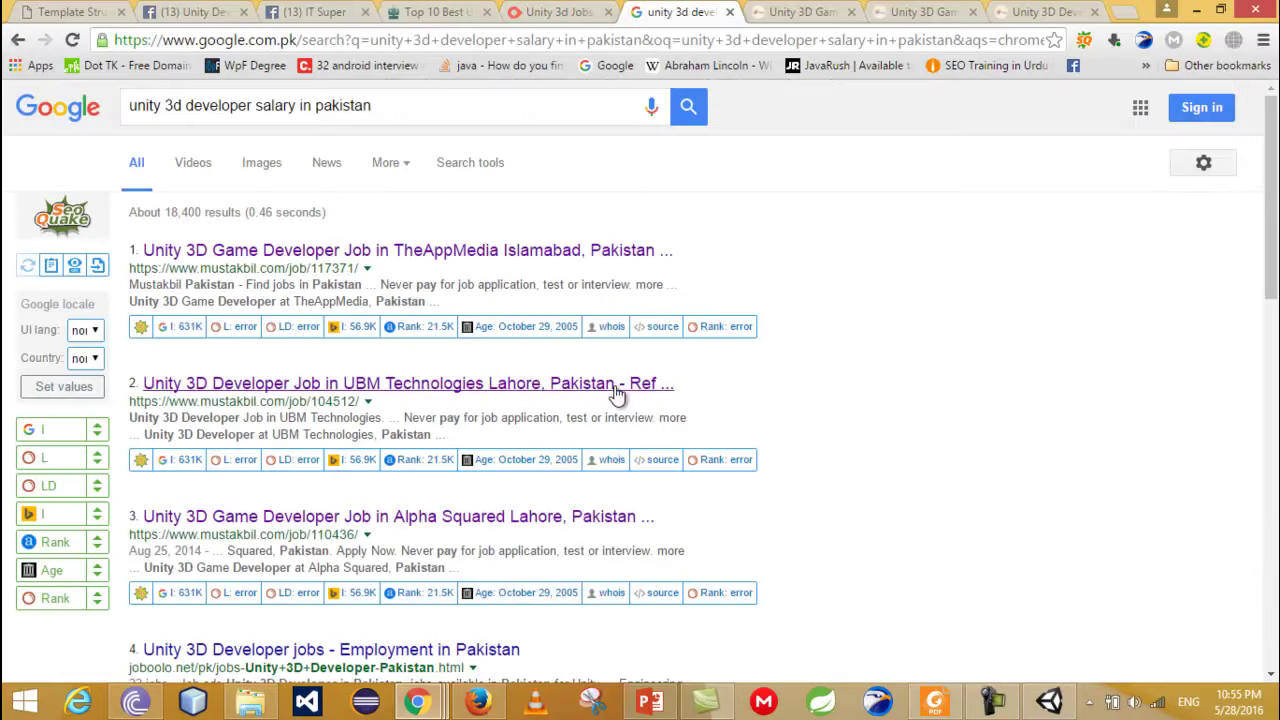
Step: Read through the TheAppMedia Unity developer job posting and its salary
left_click(778, 10)
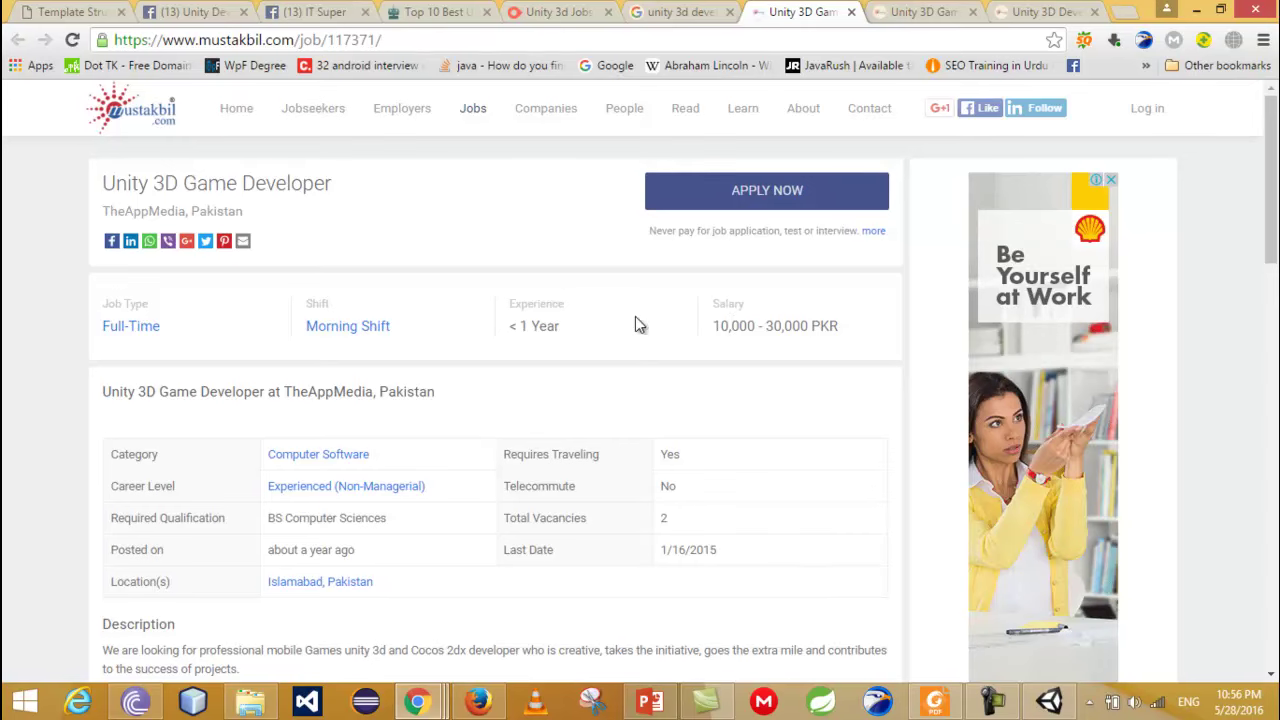
scroll(564, 330, "down", 4)
scroll(564, 330, "down", 3)
scroll(564, 331, "down", 1)
scroll(564, 338, "up", 4)
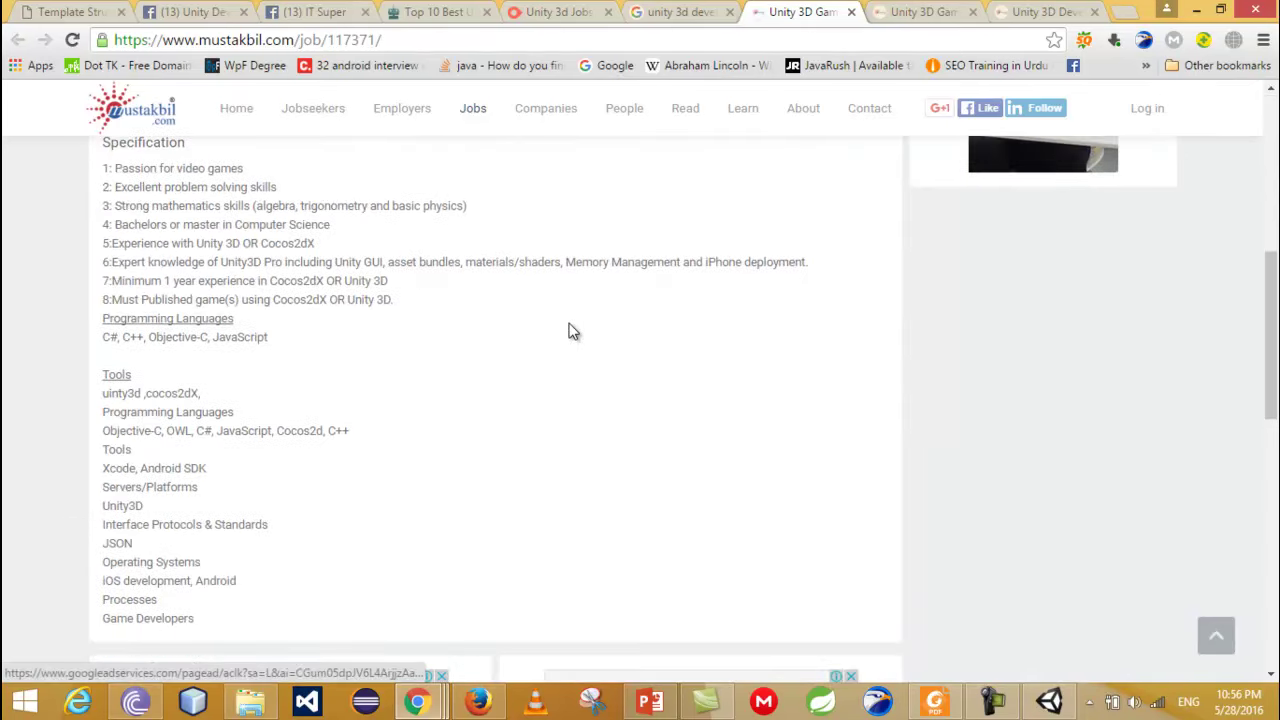
scroll(366, 437, "up", 1)
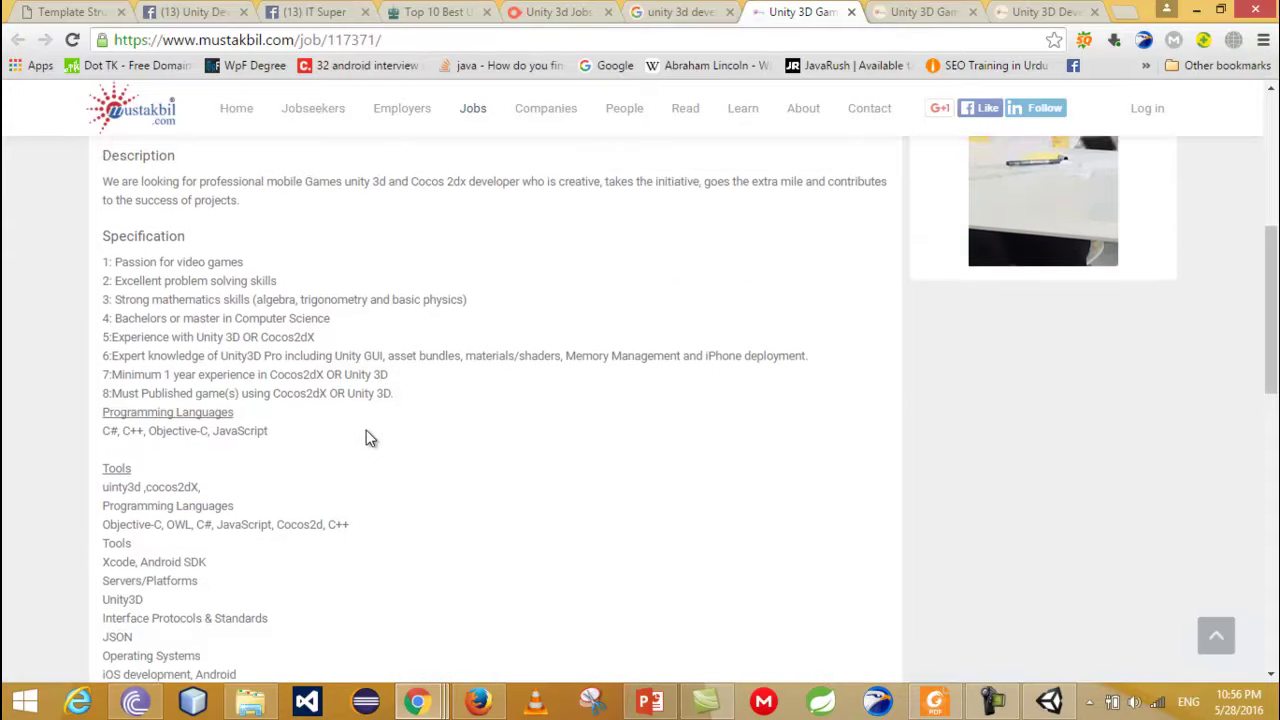
scroll(366, 437, "up", 1)
Step: Compare the Alpha Squared and UBM Technologies postings' salaries, ending on Alpha Squared, then minimize Chrome
left_click(884, 8)
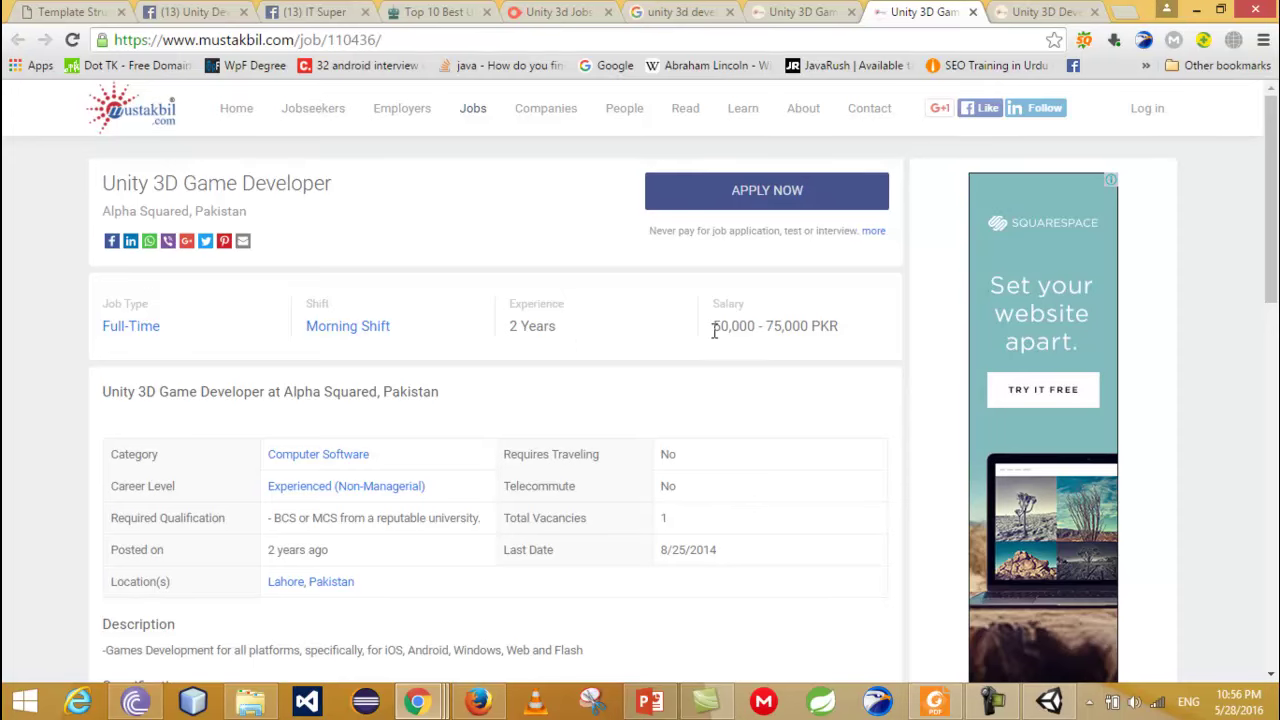
left_click(1078, 10)
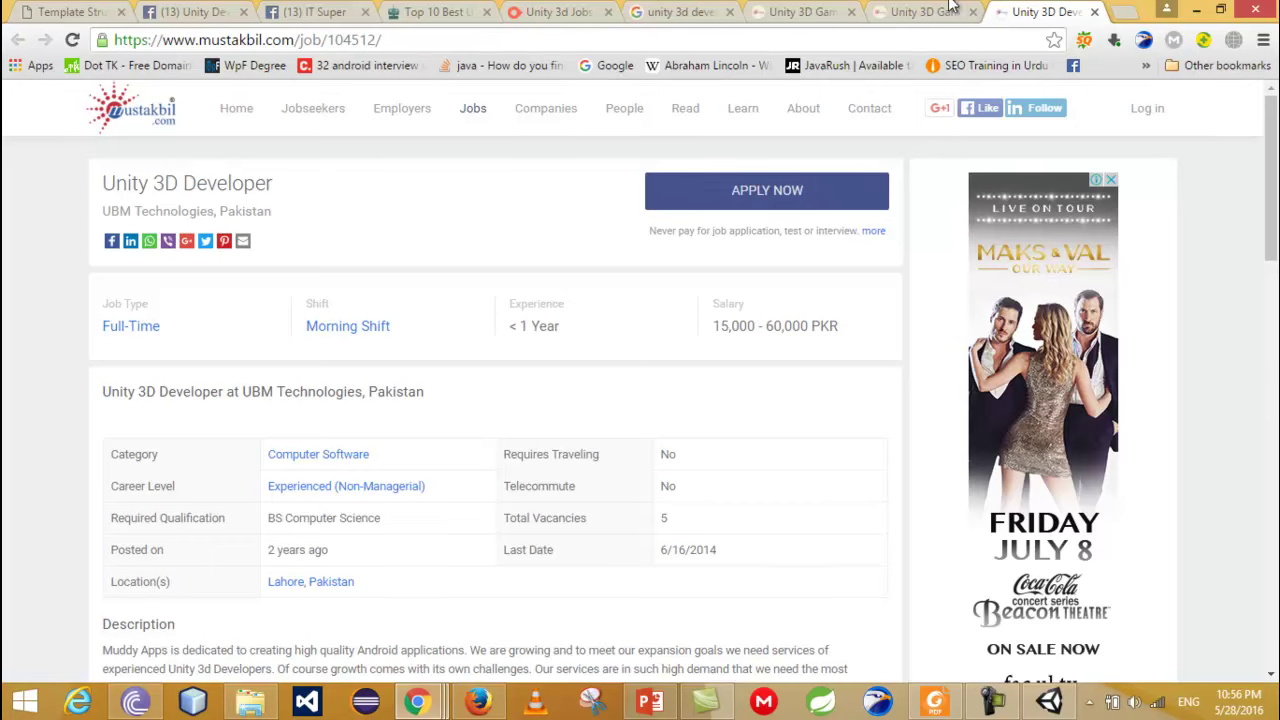
left_click(950, 11)
left_click(790, 10)
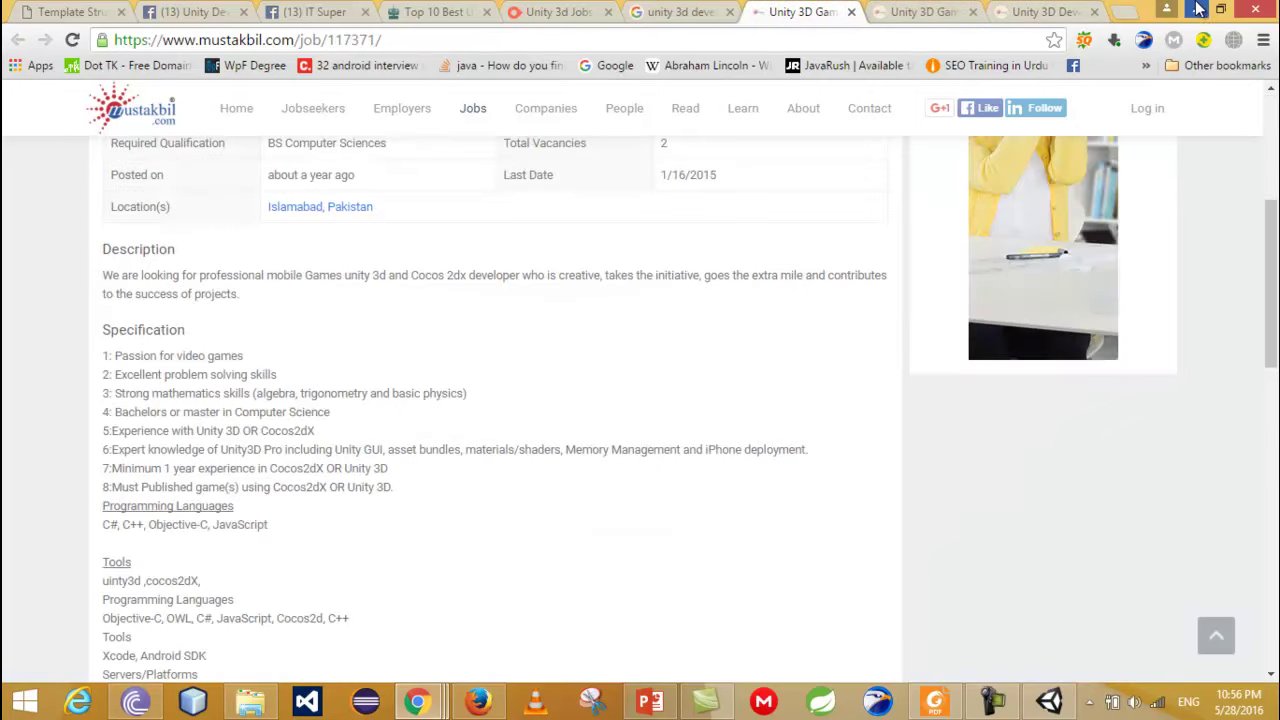
left_click(546, 11)
left_click(986, 13)
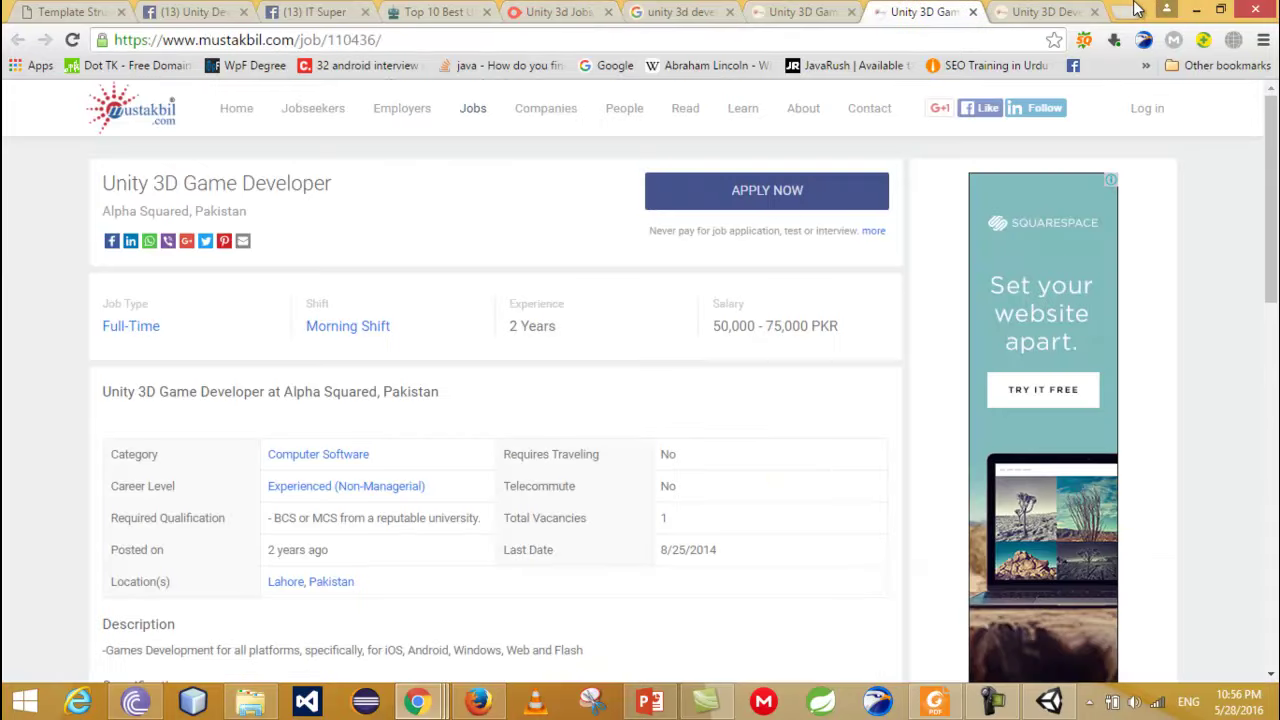
left_click(1192, 12)
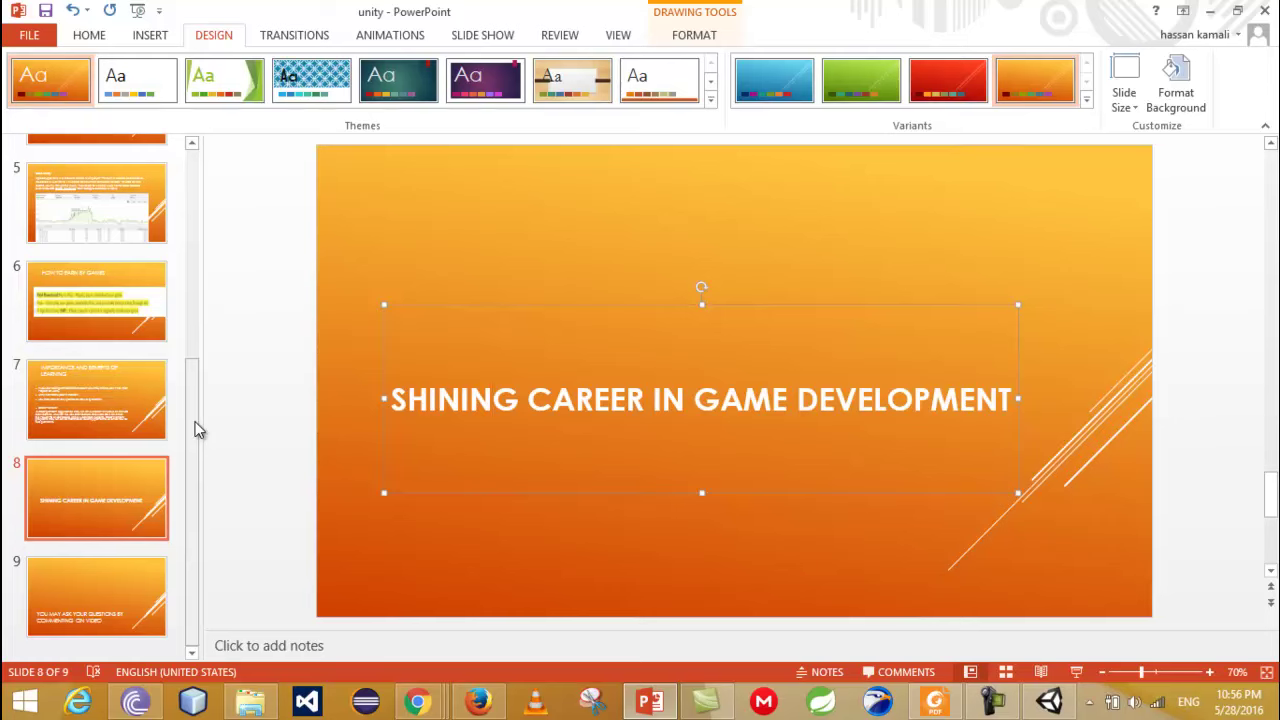
Step: Deselect the slide 8 title and go to slide 9, the closing questions slide
left_click(197, 430)
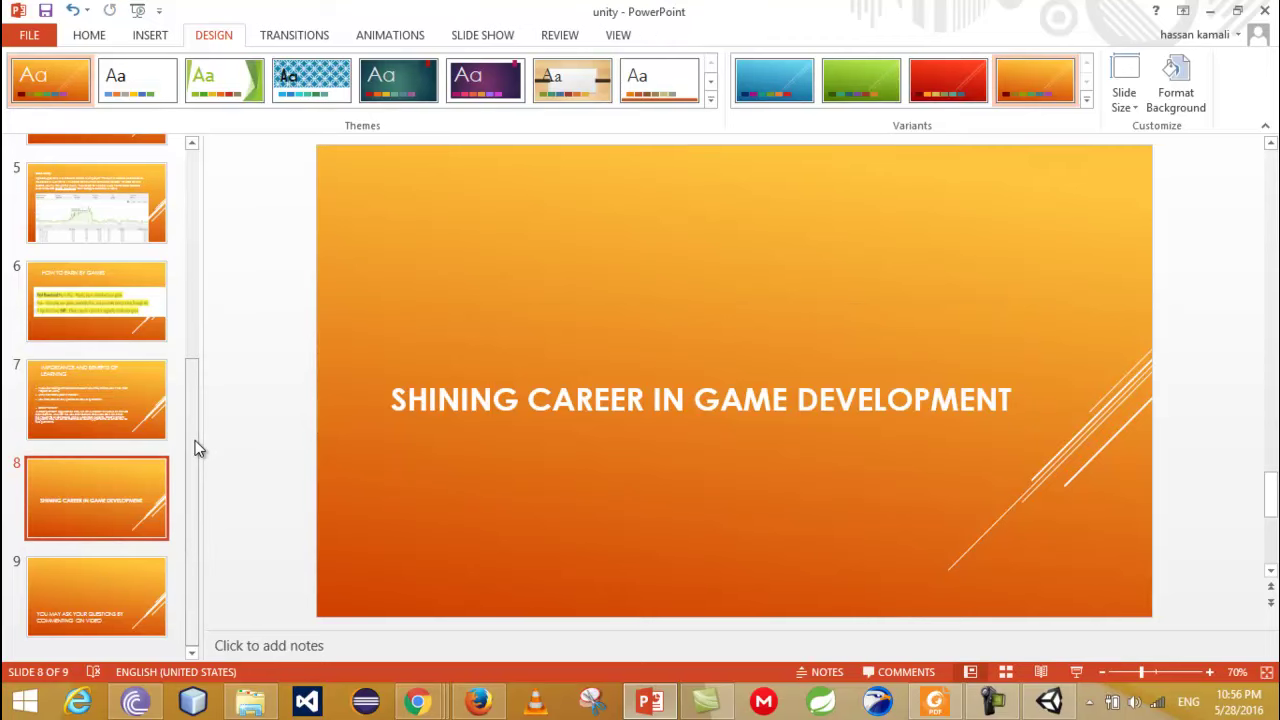
left_click(120, 589)
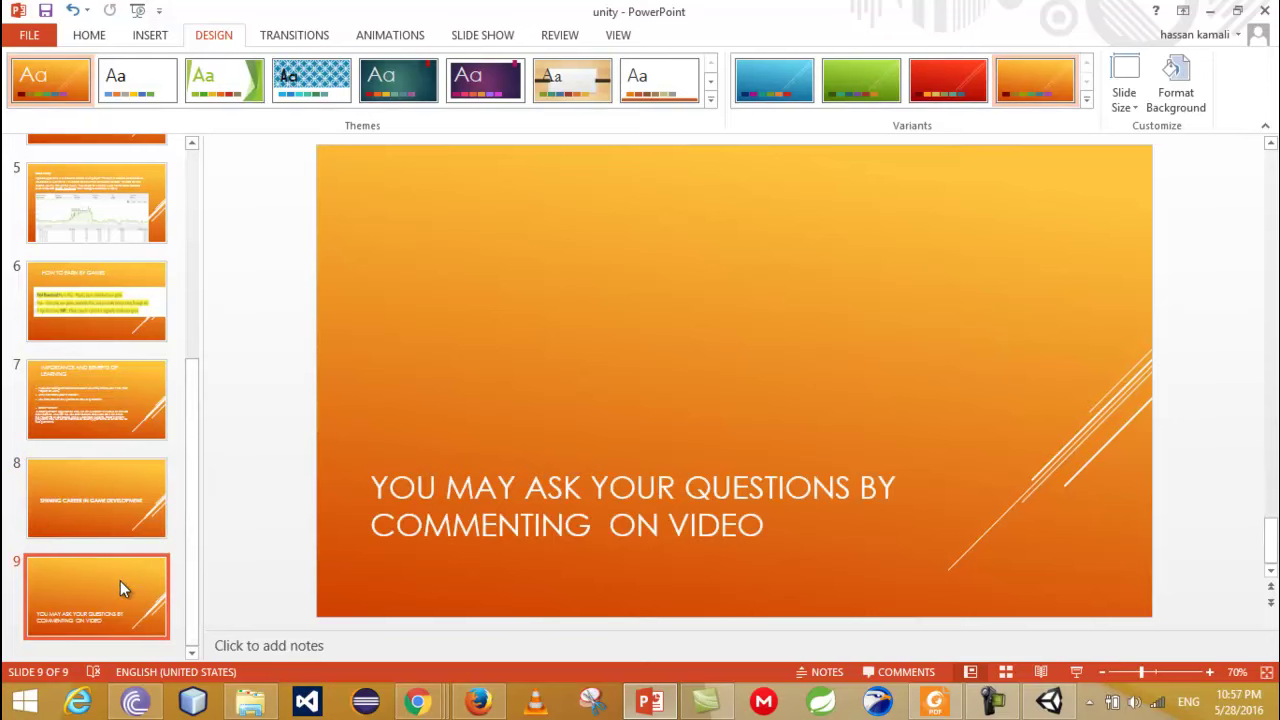